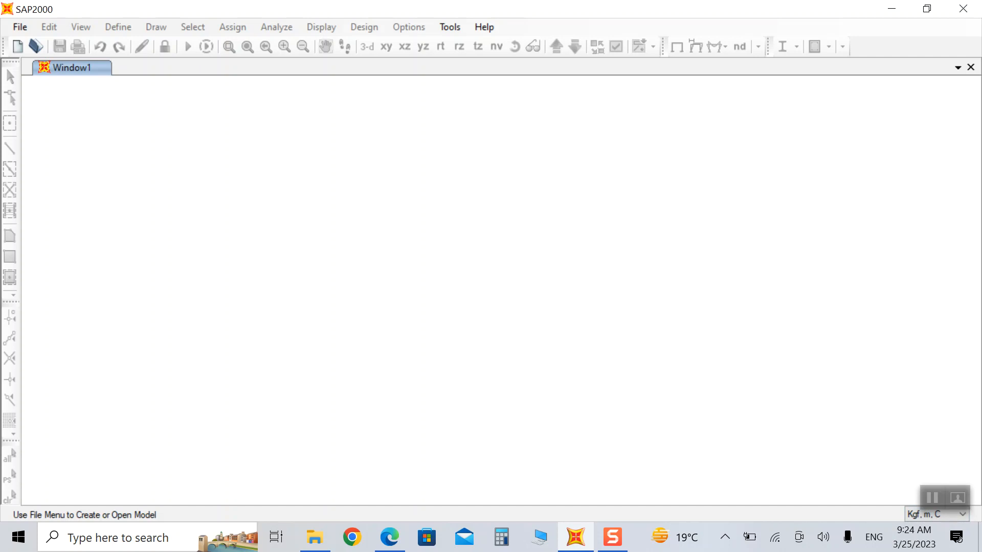
- Start a new model from the 2D Trusses template using the Vertical Truss type
{"action": "key", "text": "ctrl+n"}
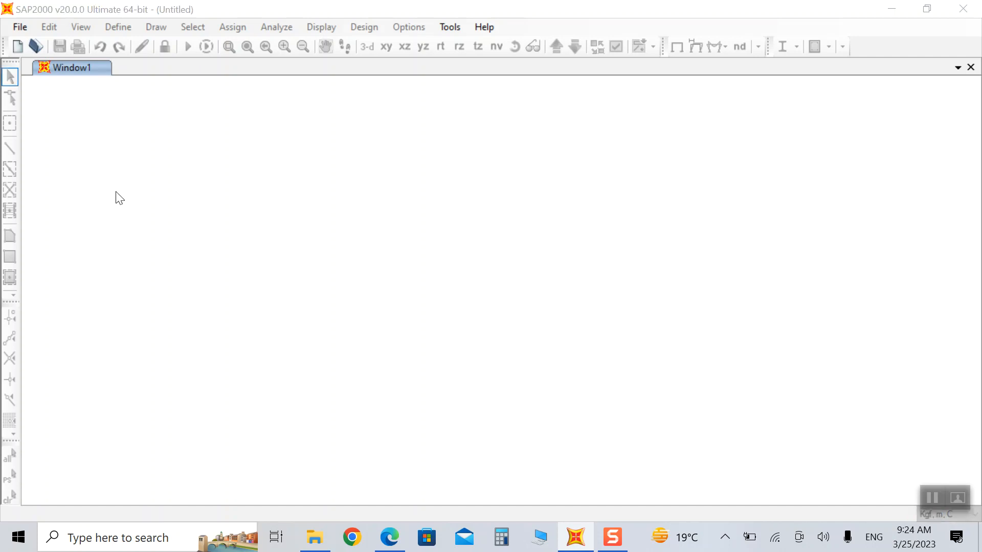
{"action": "left_click", "coordinate": [559, 228]}
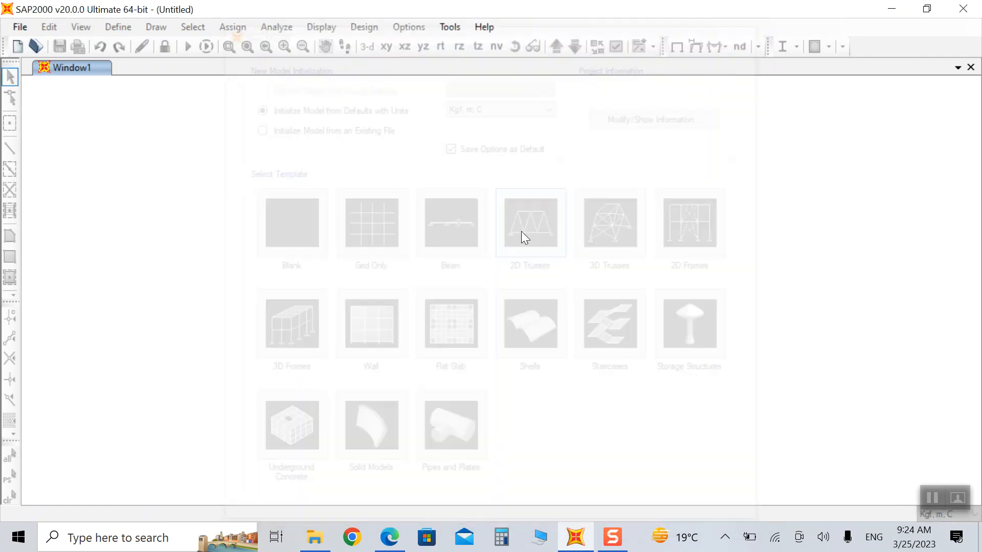
{"action": "left_click", "coordinate": [283, 202]}
{"action": "left_click", "coordinate": [303, 230]}
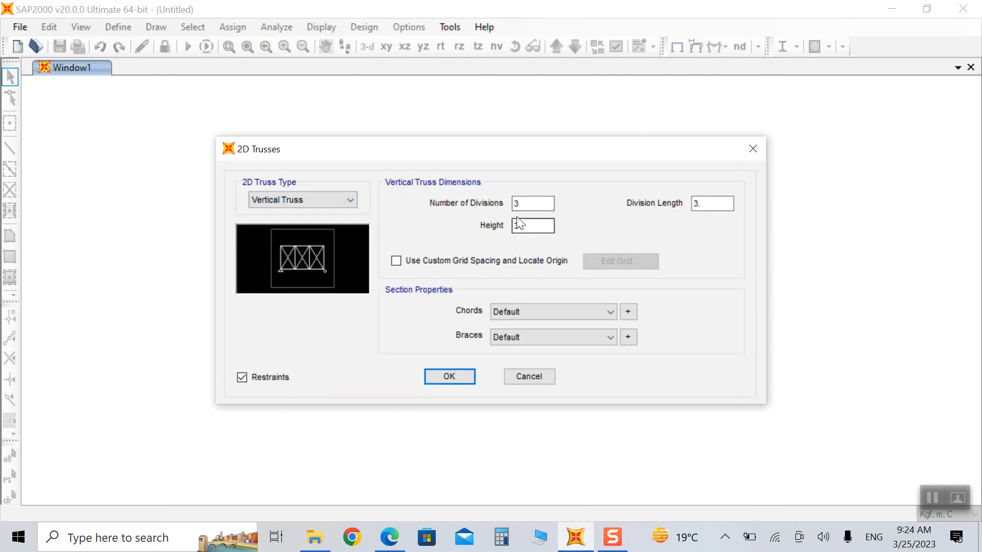
- Check the dimensions in the truss bridges PDF and set both the truss height and the division length to 3.5 m
{"action": "left_click_drag", "start_coordinate": [531, 226], "coordinate": [476, 226]}
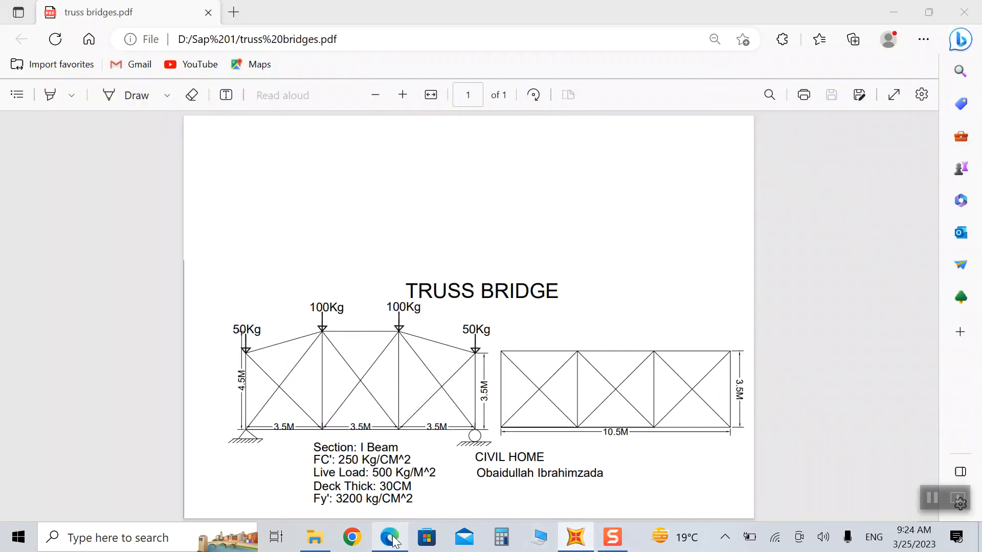
{"action": "left_click", "coordinate": [389, 537]}
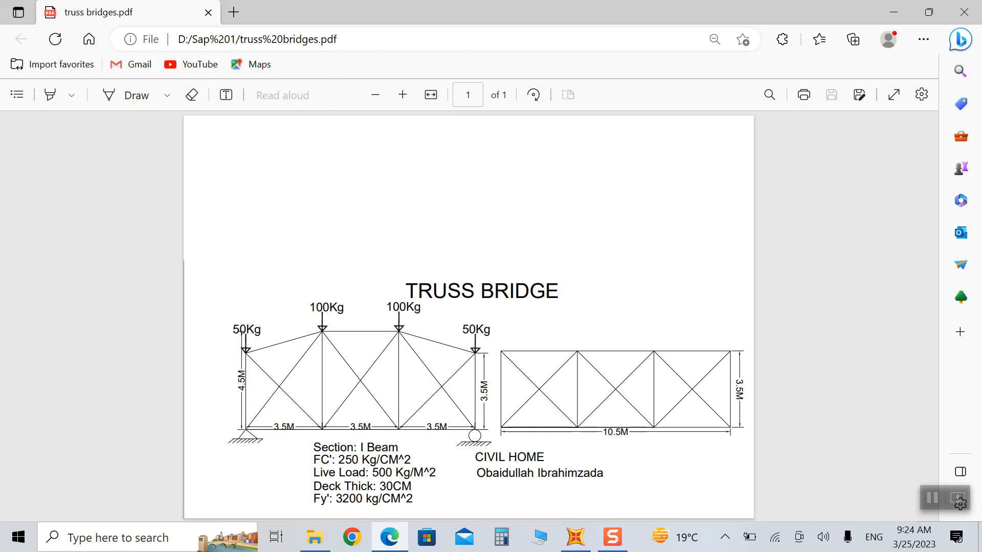
{"action": "left_click", "coordinate": [897, 8]}
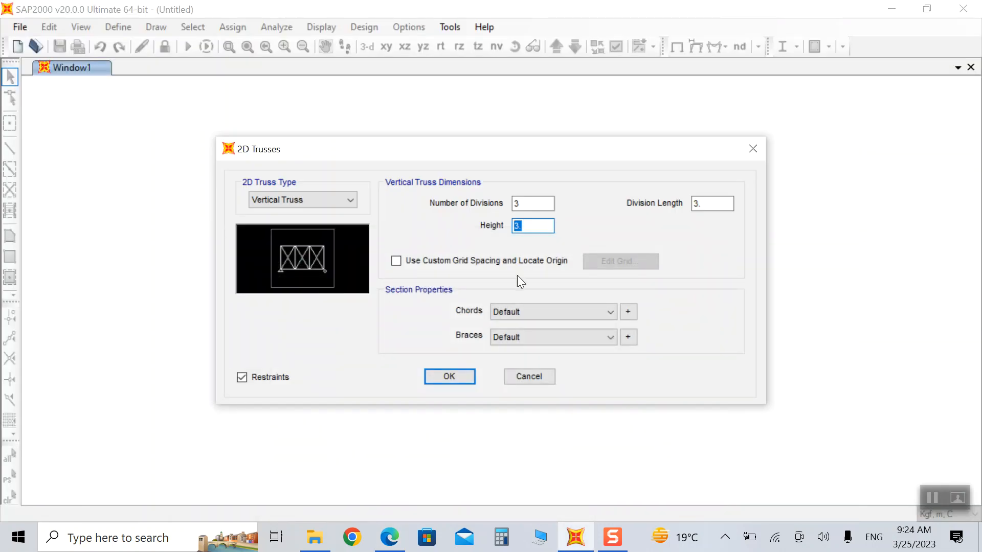
{"action": "type", "text": "5"}
{"action": "left_click_drag", "start_coordinate": [729, 205], "coordinate": [689, 204]}
{"action": "left_click", "coordinate": [701, 204]}
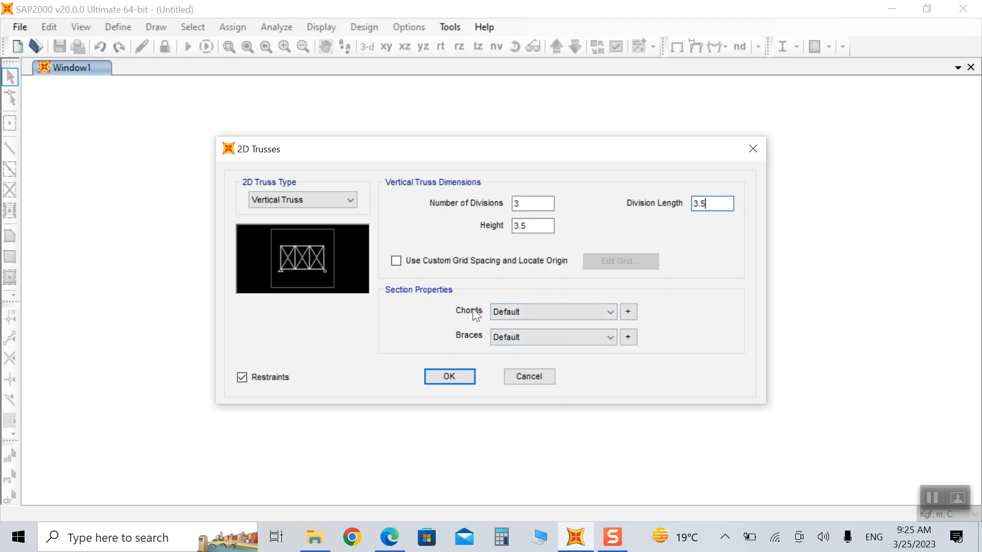
- Import all I/Wide Flange steel sections from sections.pro with material A992Fy50 as frame properties
{"action": "left_click", "coordinate": [629, 311]}
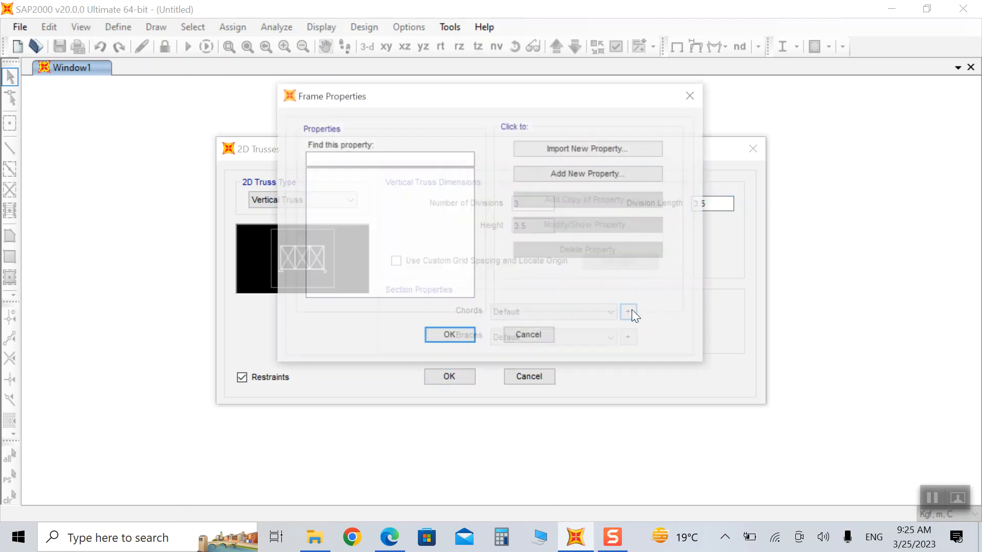
{"action": "left_click", "coordinate": [556, 148]}
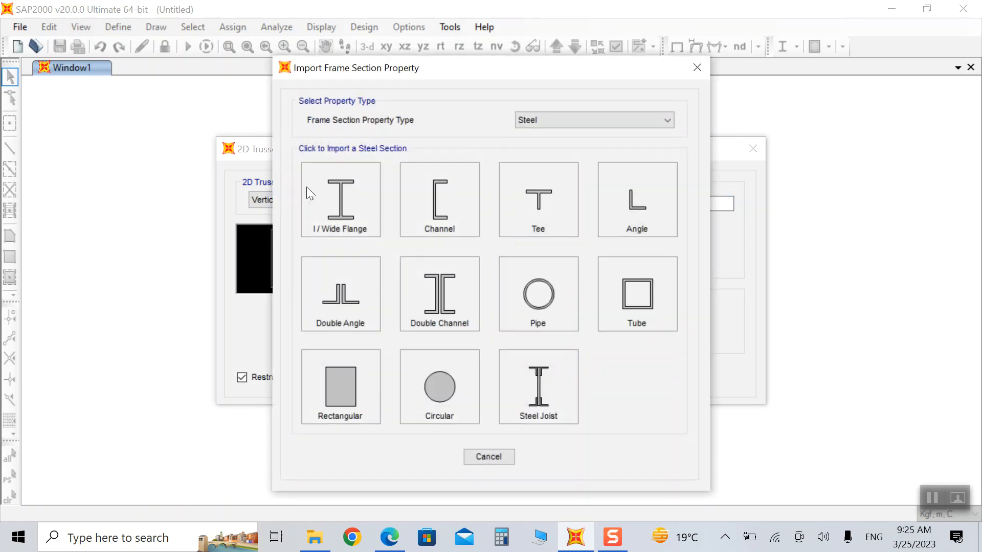
{"action": "left_click", "coordinate": [353, 256]}
{"action": "scroll", "coordinate": [465, 378], "scroll_direction": "down", "scroll_amount": 9}
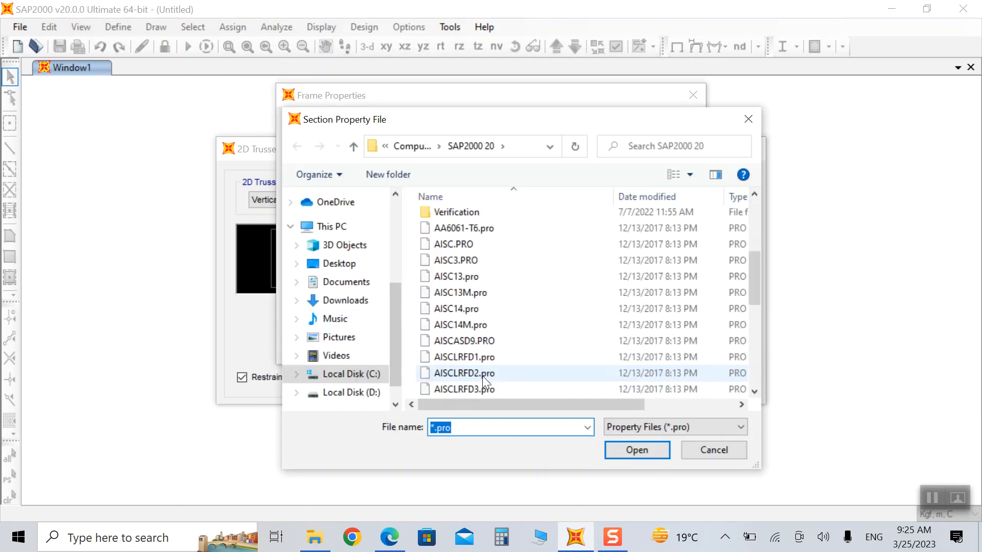
{"action": "left_click", "coordinate": [462, 379]}
{"action": "left_click", "coordinate": [610, 452]}
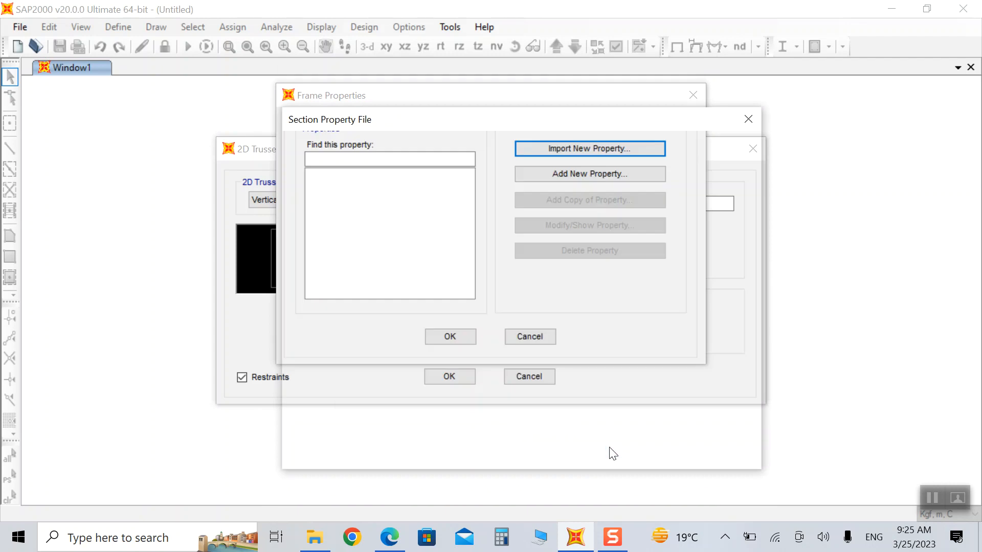
{"action": "left_click_drag", "start_coordinate": [430, 214], "coordinate": [437, 468]}
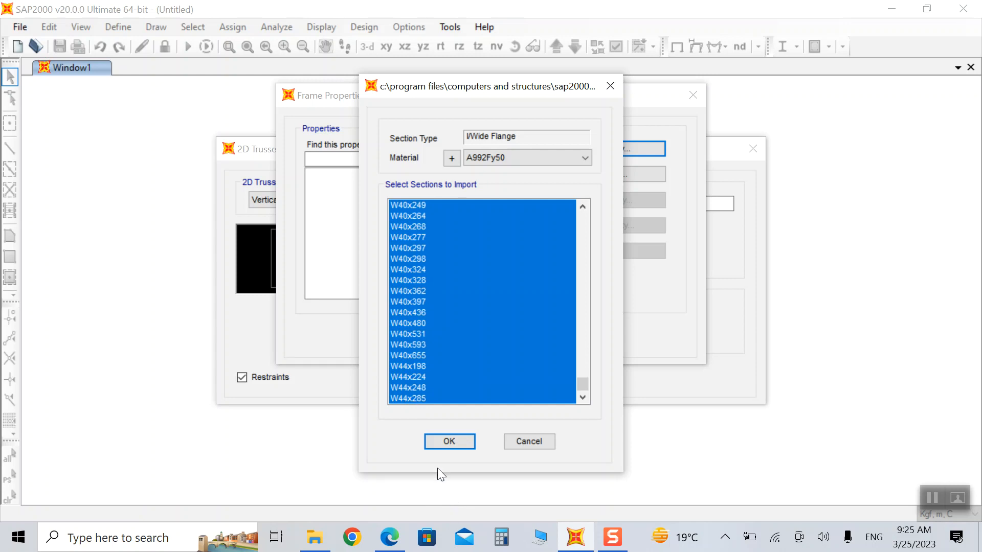
{"action": "left_click", "coordinate": [450, 442]}
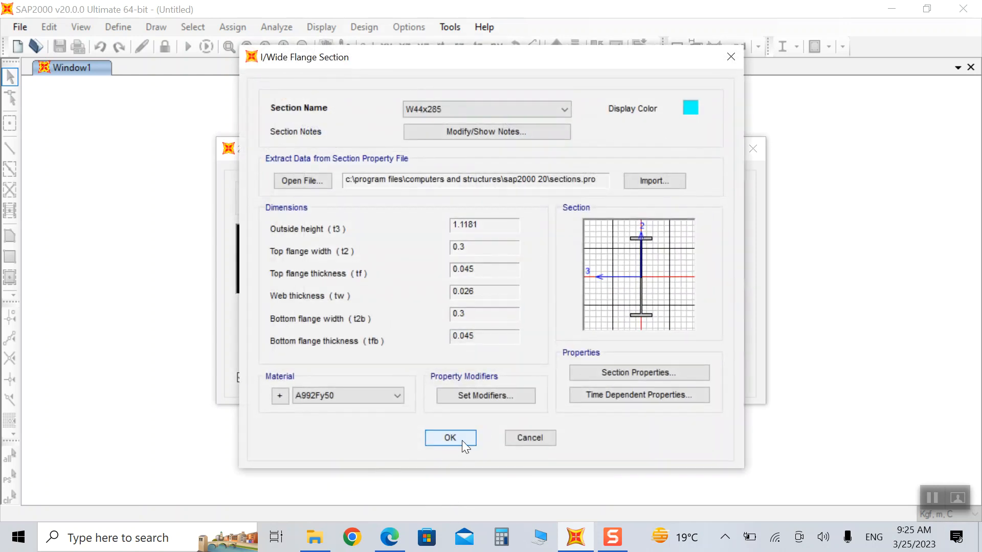
{"action": "left_click", "coordinate": [462, 441]}
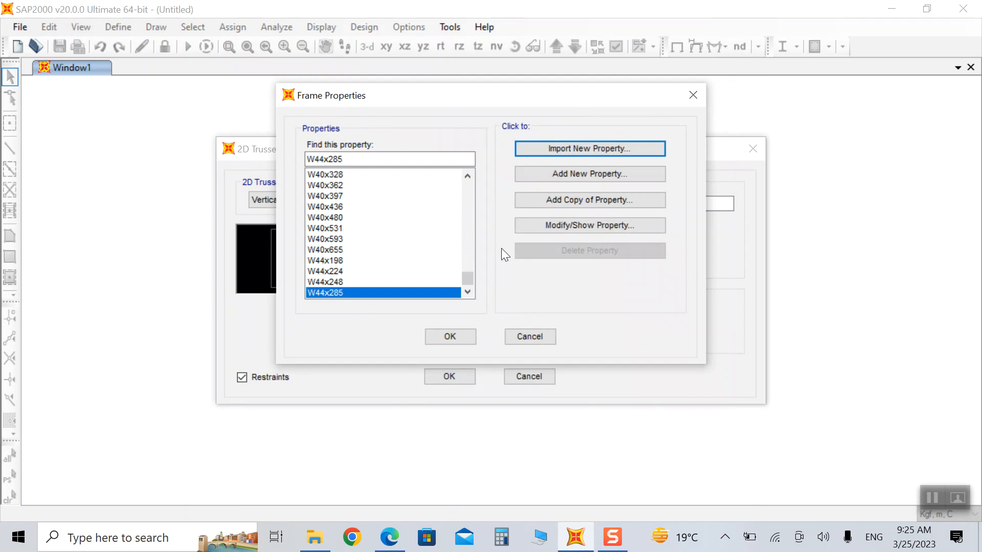
- Add a steel auto-select section containing all the imported sections and accept the frame properties
{"action": "left_click", "coordinate": [572, 174]}
{"action": "left_click", "coordinate": [532, 405]}
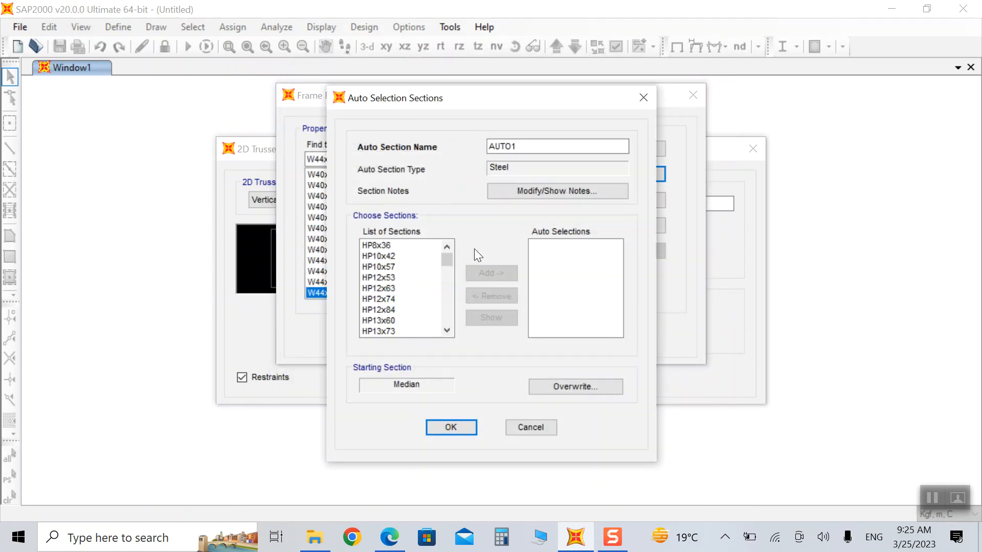
{"action": "left_click_drag", "start_coordinate": [380, 245], "coordinate": [372, 431]}
{"action": "left_click", "coordinate": [487, 271]}
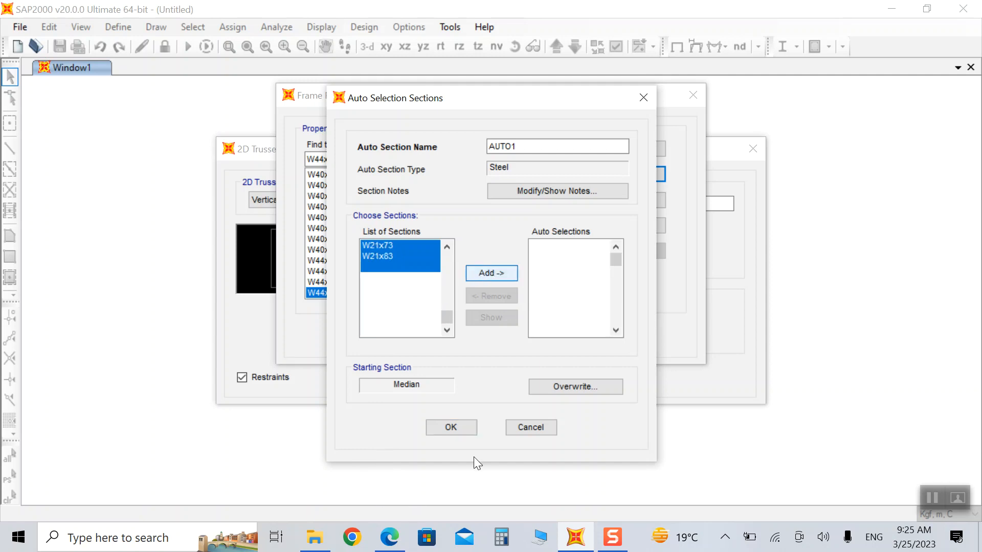
{"action": "left_click", "coordinate": [444, 427]}
{"action": "left_click", "coordinate": [445, 337]}
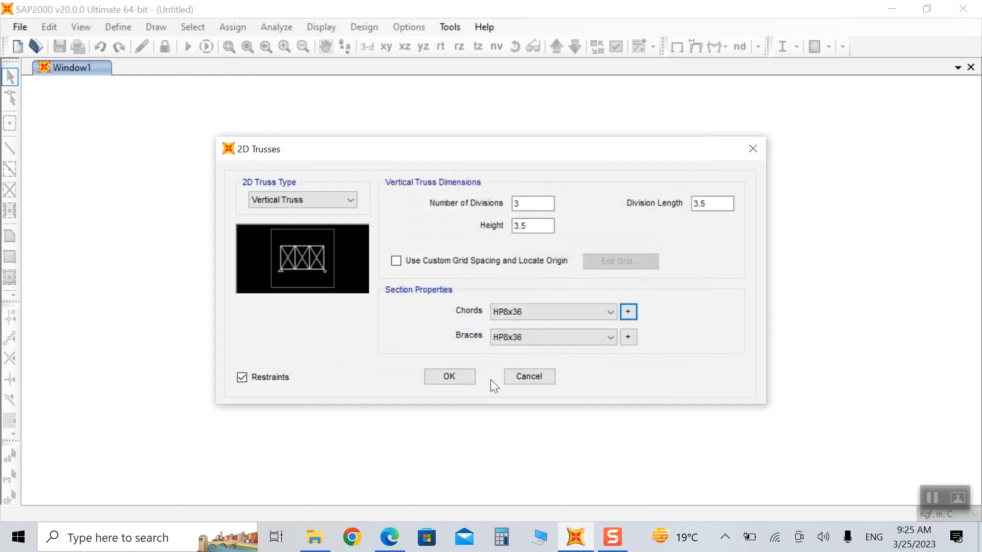
- Assign the AUTO1 section to both chords and braces and generate the 2D truss
{"action": "left_click", "coordinate": [554, 312]}
{"action": "scroll", "coordinate": [542, 279], "scroll_direction": "down", "scroll_amount": 5}
{"action": "scroll", "coordinate": [572, 226], "scroll_direction": "down", "scroll_amount": 11}
{"action": "scroll", "coordinate": [516, 290], "scroll_direction": "down", "scroll_amount": 15}
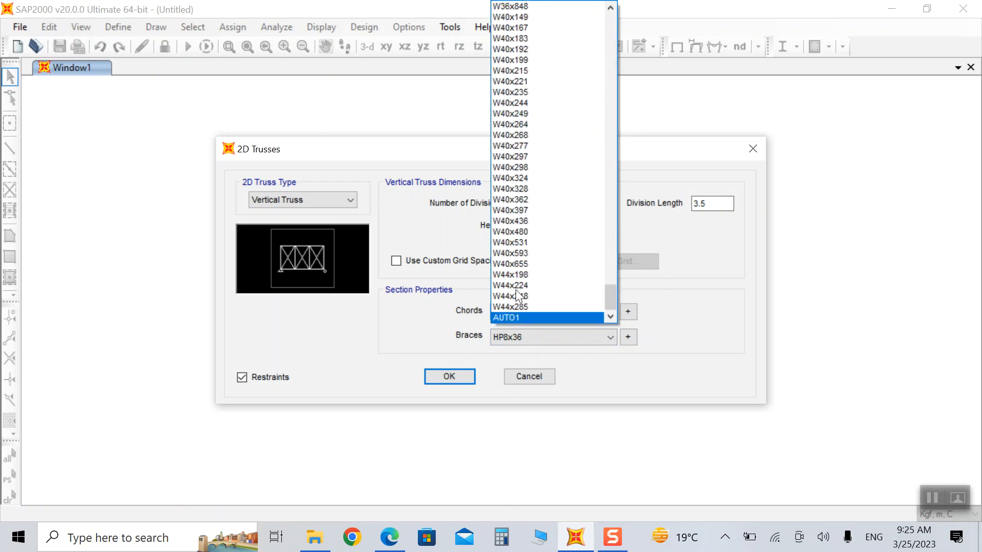
{"action": "left_click", "coordinate": [504, 318]}
{"action": "left_click", "coordinate": [530, 336]}
{"action": "scroll", "coordinate": [518, 292], "scroll_direction": "down", "scroll_amount": 15}
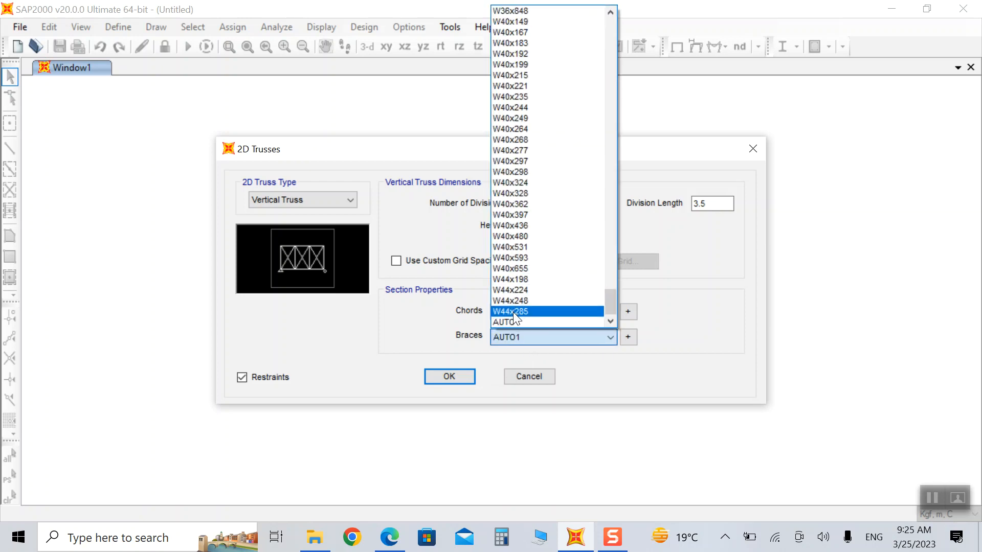
{"action": "left_click", "coordinate": [513, 321]}
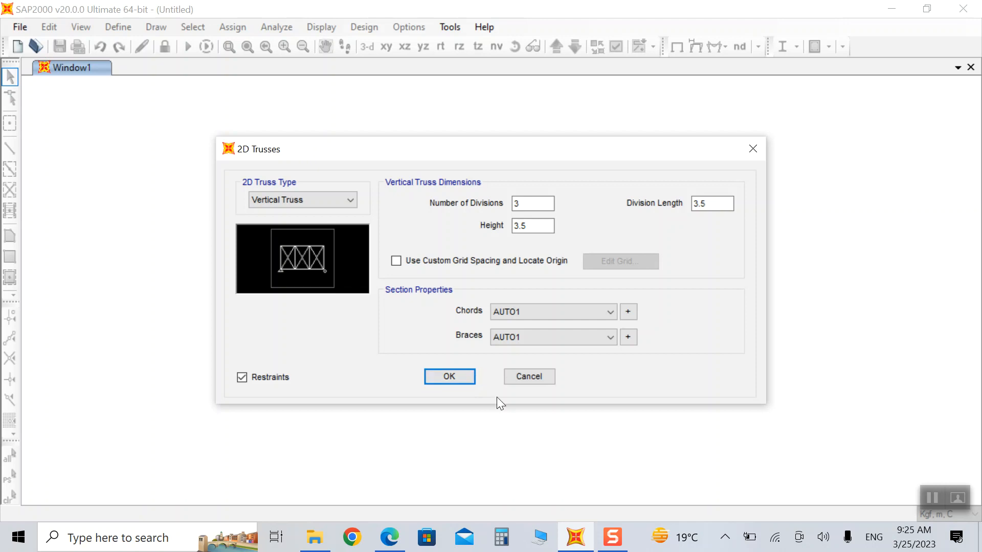
{"action": "left_click", "coordinate": [442, 377]}
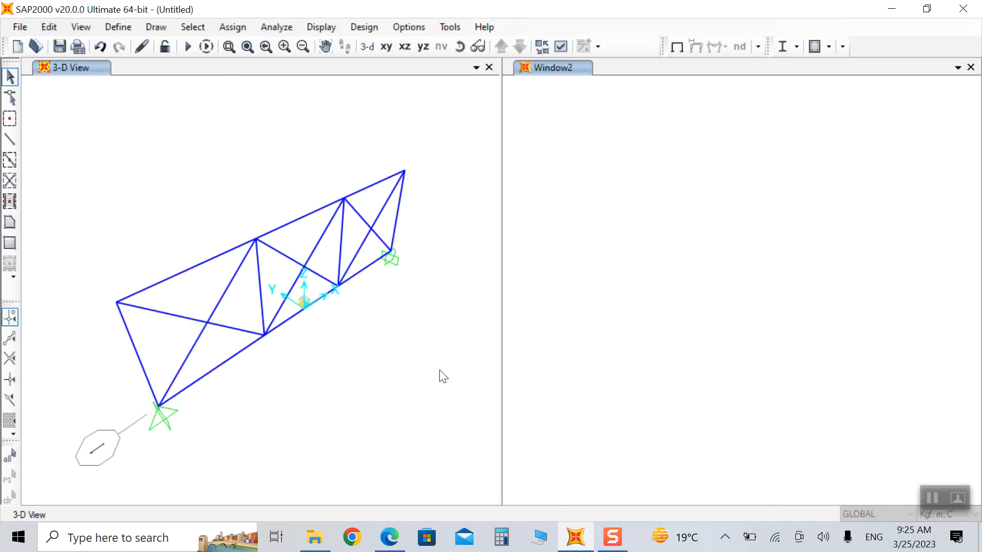
- Show the truss in the X-Z plane in the first window and in 3-D in the second window
{"action": "left_click", "coordinate": [403, 48]}
{"action": "left_click", "coordinate": [541, 125]}
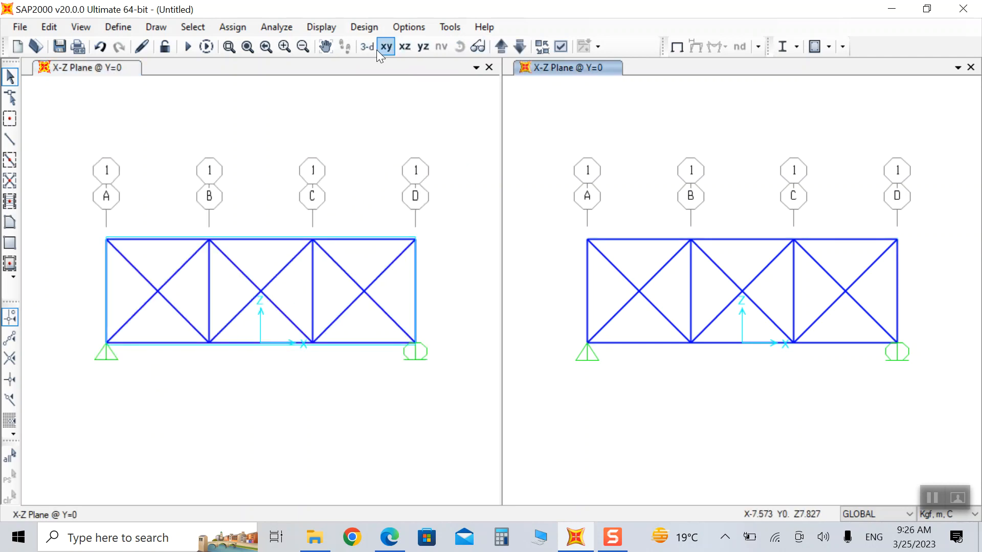
{"action": "left_click", "coordinate": [367, 47]}
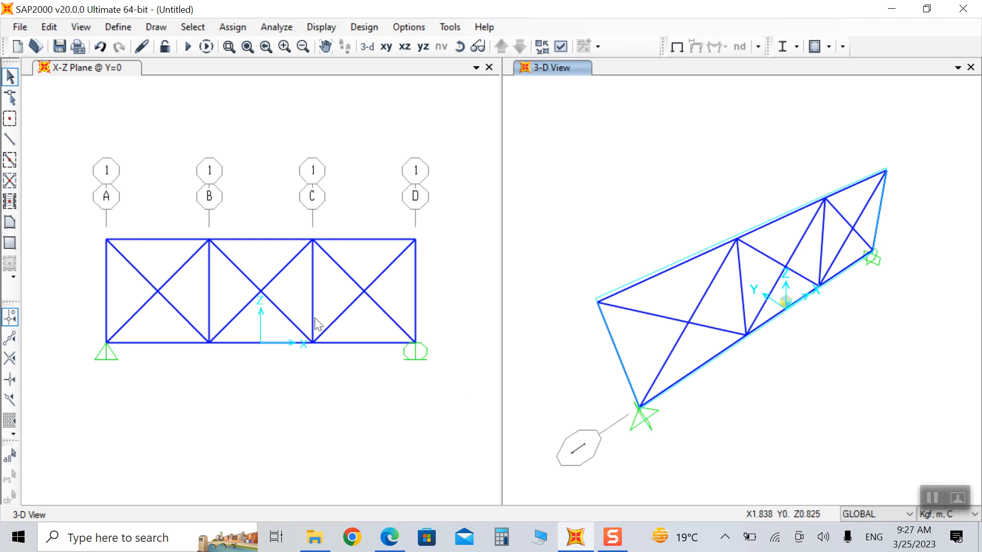
- Set the Z coordinate of the top-chord joint on grid line B to 4.5 m
{"action": "left_click", "coordinate": [208, 239]}
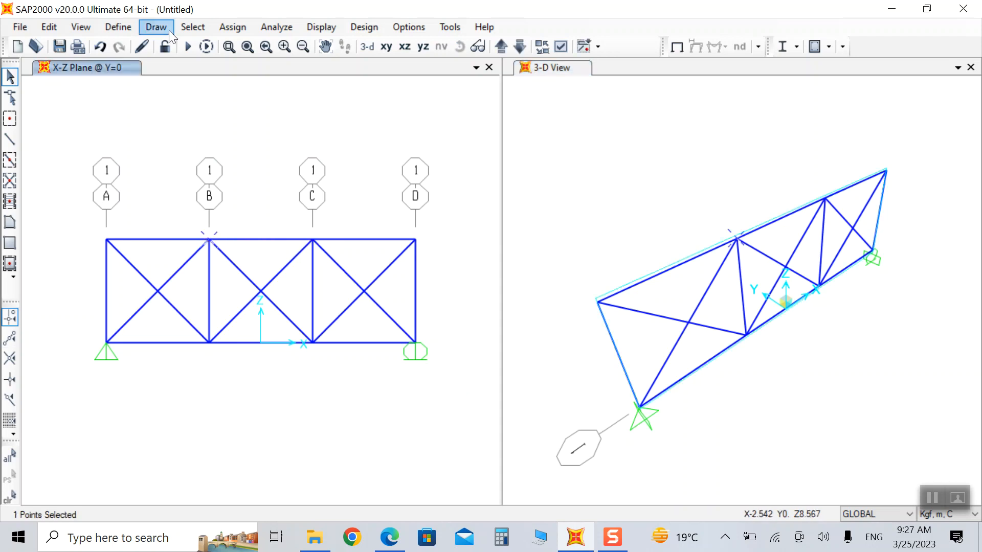
{"action": "right_click", "coordinate": [207, 234]}
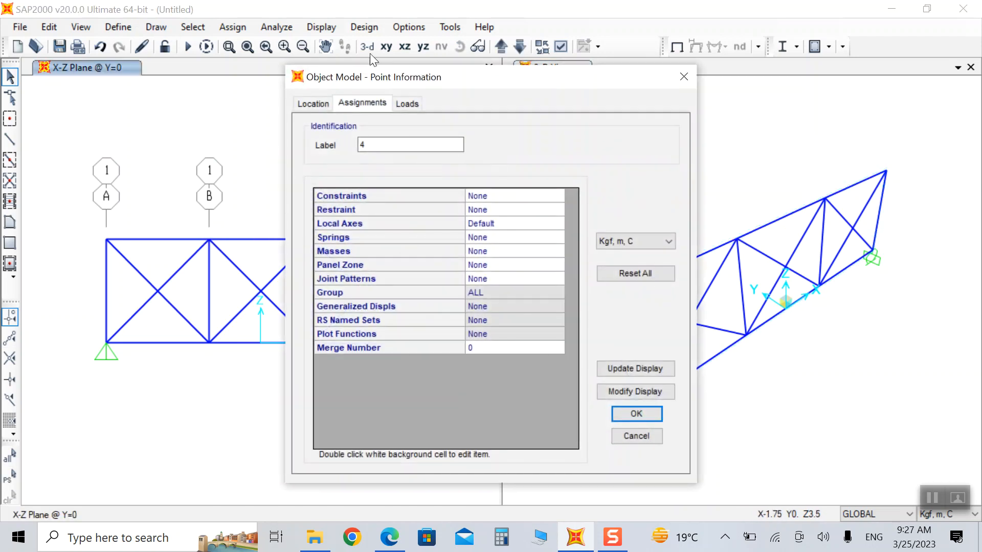
{"action": "left_click", "coordinate": [321, 102]}
{"action": "double_click", "coordinate": [487, 253]}
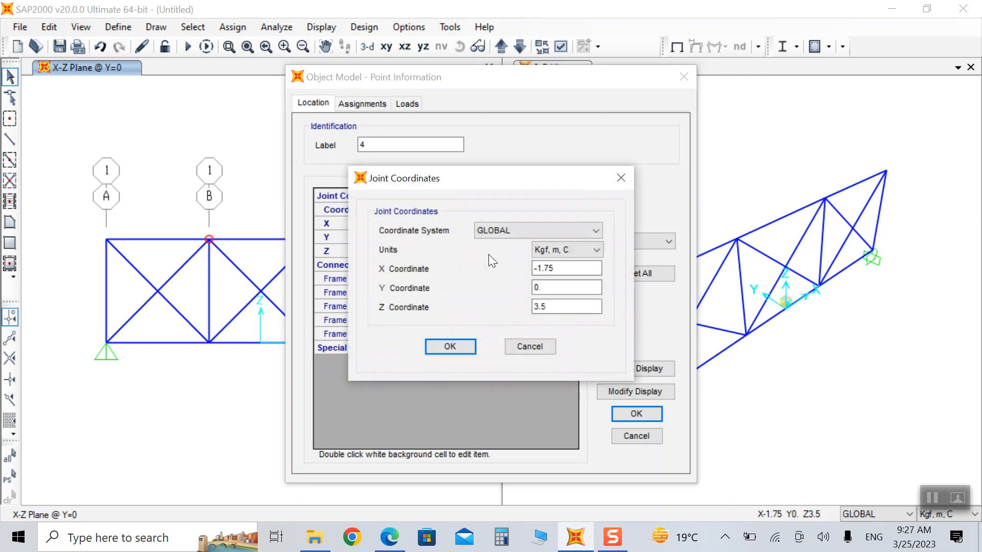
{"action": "double_click", "coordinate": [550, 303]}
{"action": "type", "text": "4.5"}
{"action": "left_click", "coordinate": [463, 347]}
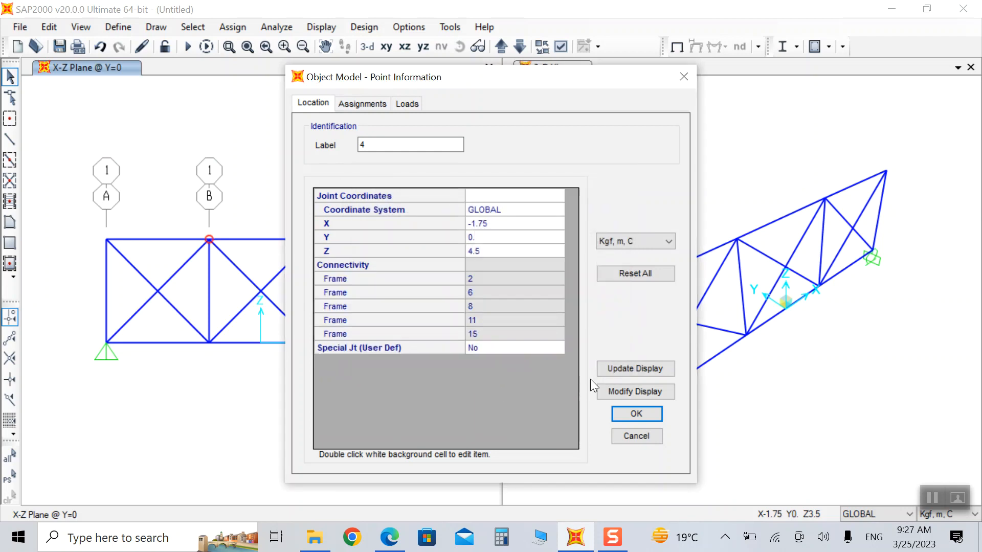
{"action": "left_click", "coordinate": [621, 414]}
- Set the Z coordinate of the top-chord joint on grid line C to 4.5 m
{"action": "left_click", "coordinate": [313, 240]}
{"action": "right_click", "coordinate": [314, 240]}
{"action": "left_click", "coordinate": [321, 103]}
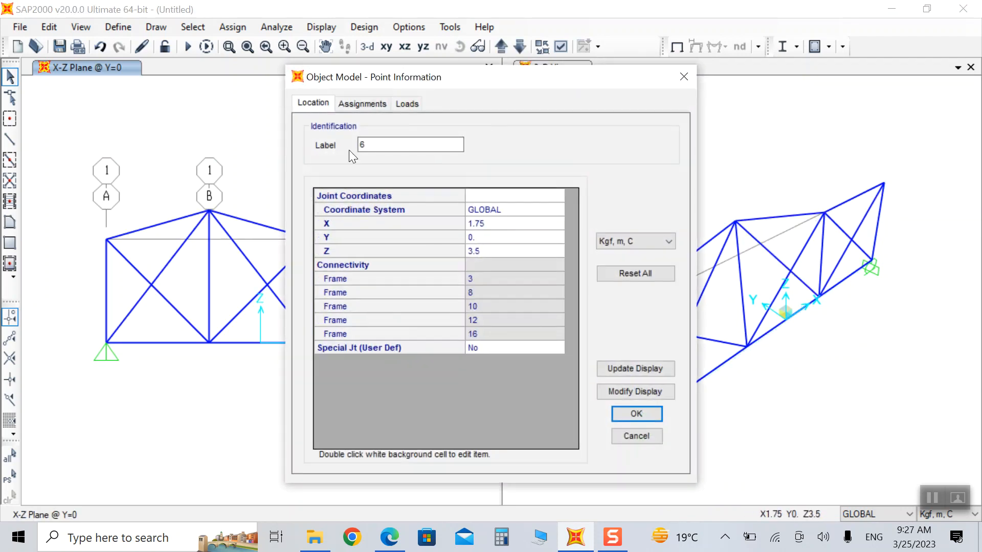
{"action": "double_click", "coordinate": [480, 249]}
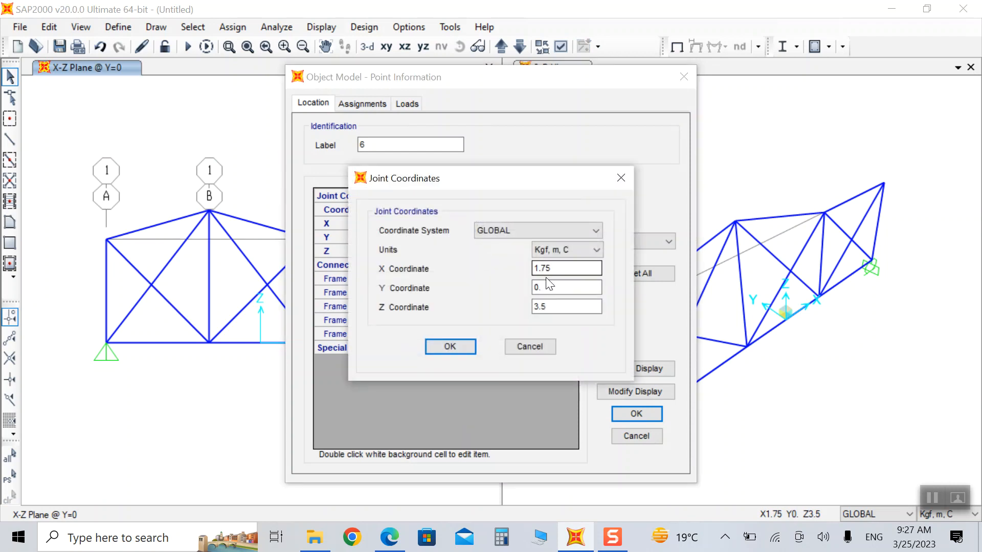
{"action": "left_click_drag", "start_coordinate": [559, 307], "coordinate": [460, 311]}
{"action": "type", "text": "4."}
{"action": "left_click", "coordinate": [456, 347]}
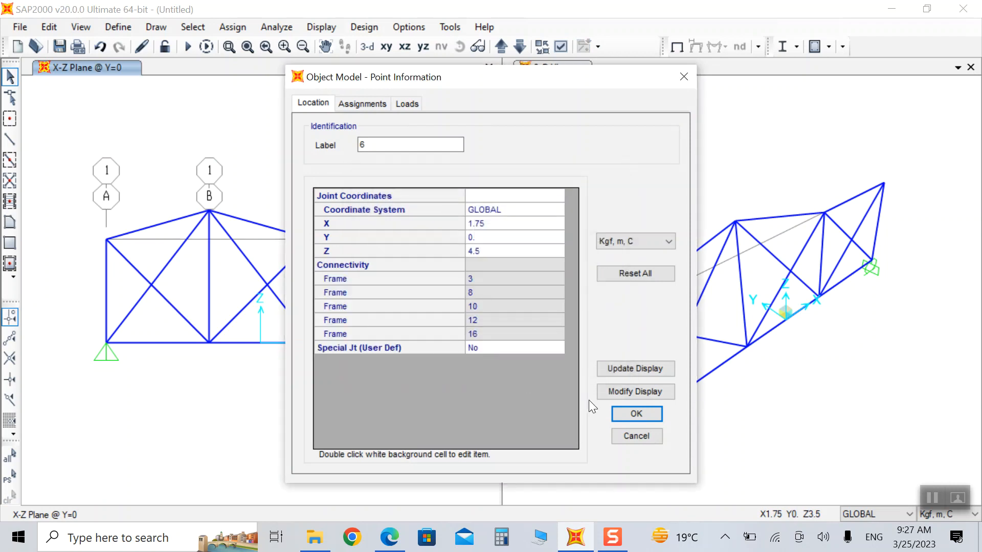
{"action": "left_click", "coordinate": [632, 413]}
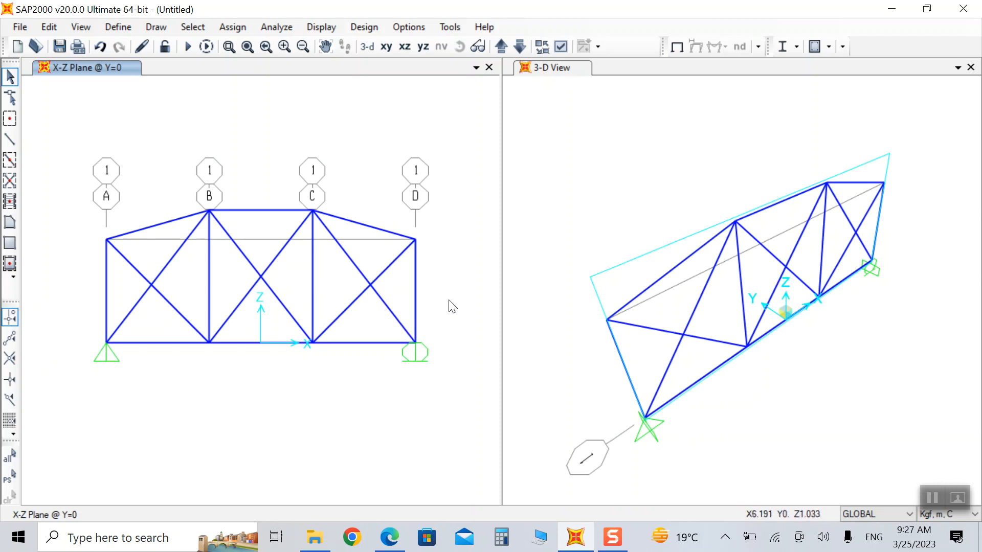
- Replicate the whole truss linearly once, 3.5 m in the Y direction
{"action": "key", "text": "ctrl+shift+a"}
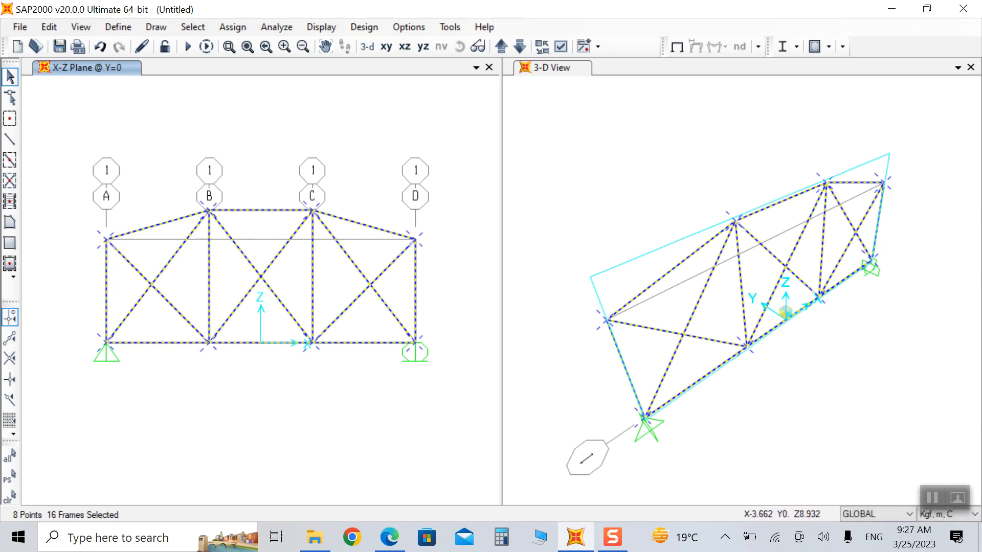
{"action": "left_click", "coordinate": [49, 27]}
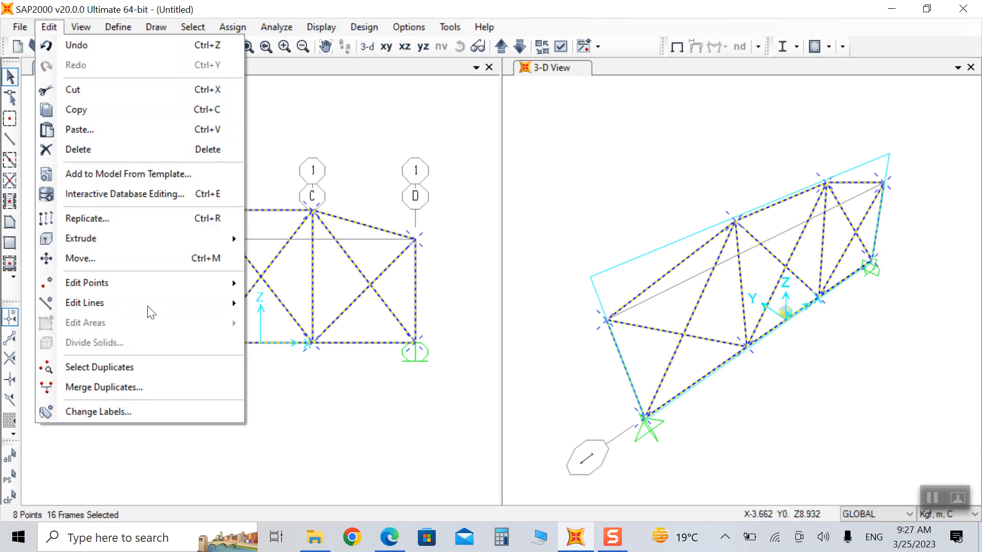
{"action": "left_click", "coordinate": [152, 228]}
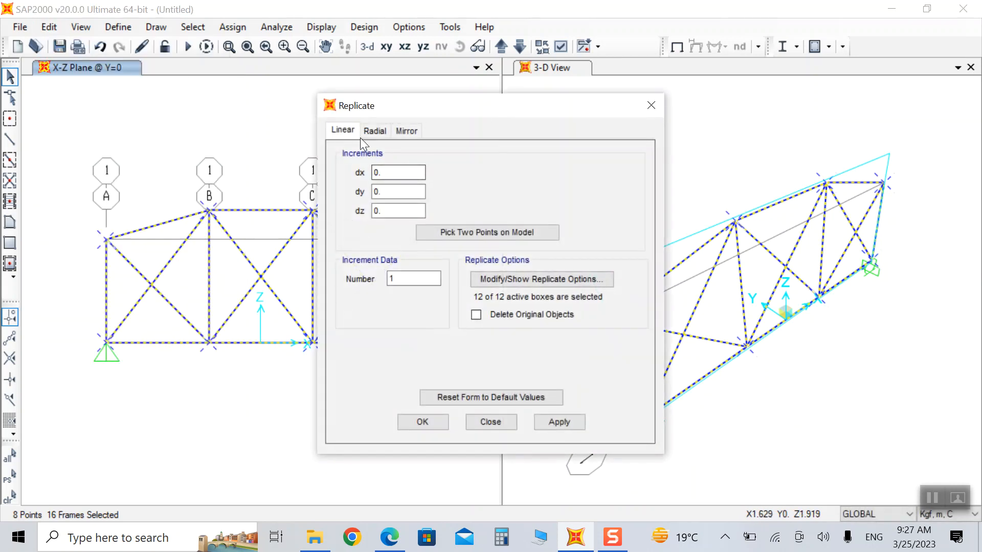
{"action": "left_click_drag", "start_coordinate": [380, 174], "coordinate": [368, 193]}
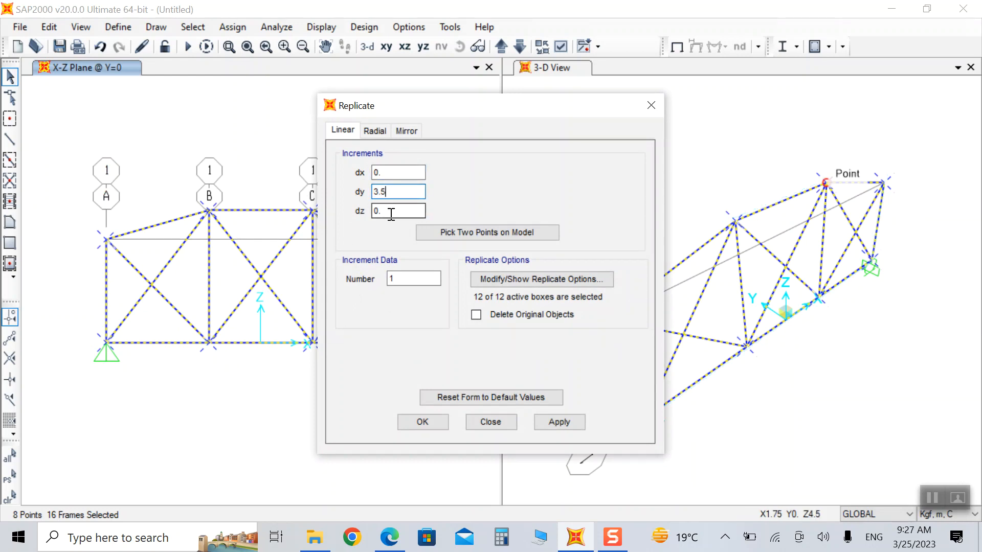
{"action": "left_click", "coordinate": [582, 423]}
{"action": "left_click", "coordinate": [421, 422]}
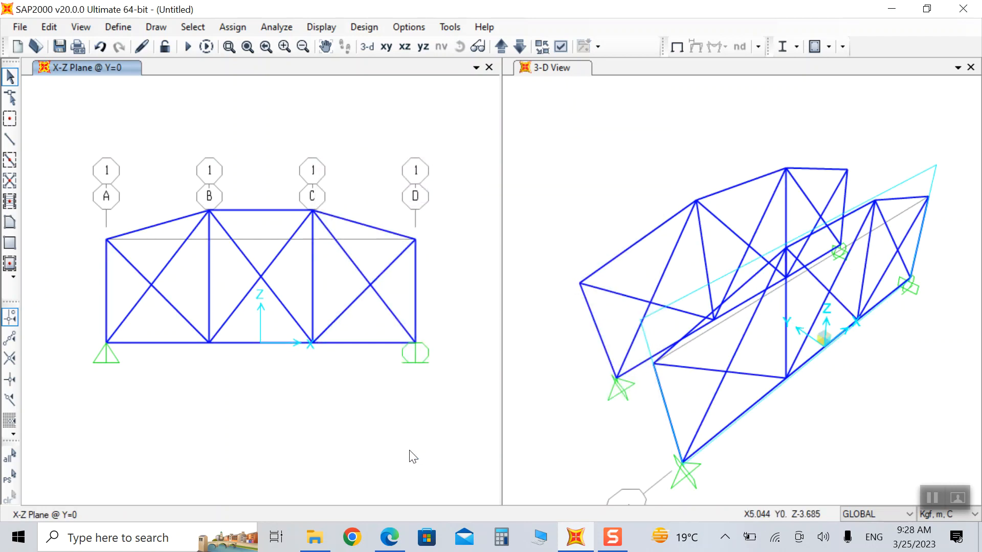
- Show the model in 3-D in the first window and in the X-Z plane in the second, and orbit the 3-D view
{"action": "left_click", "coordinate": [361, 46]}
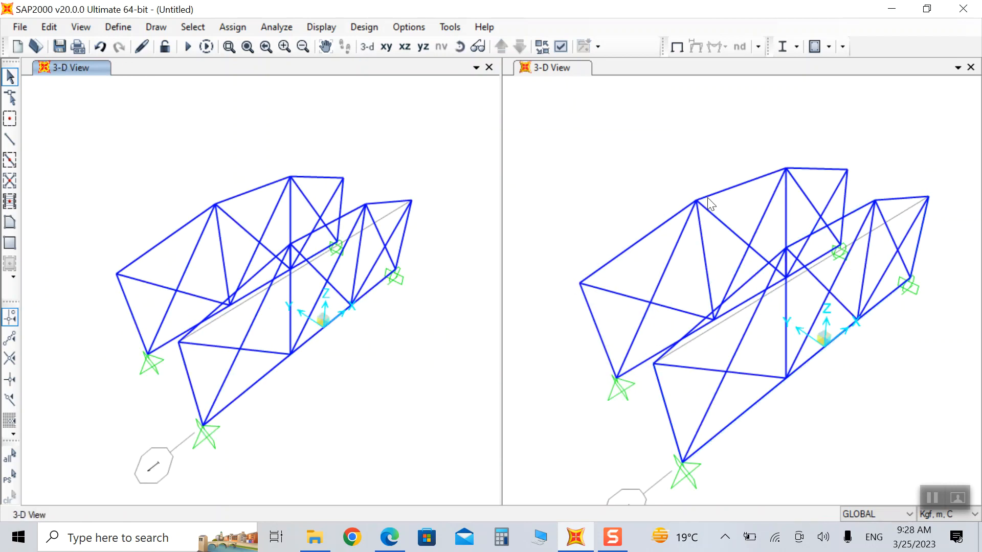
{"action": "left_click", "coordinate": [675, 203]}
{"action": "left_click", "coordinate": [404, 46]}
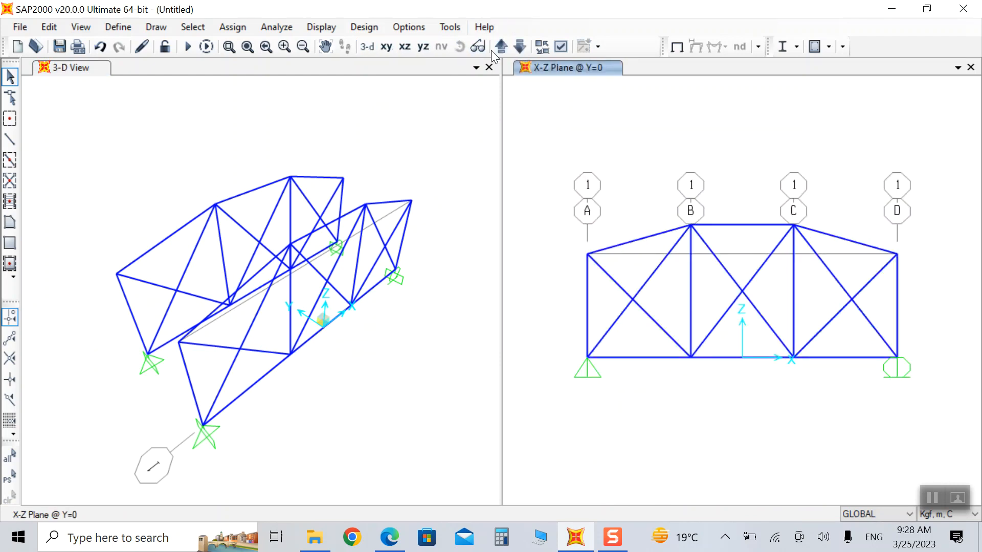
{"action": "left_click", "coordinate": [444, 113]}
{"action": "left_click", "coordinate": [459, 50]}
{"action": "left_click_drag", "start_coordinate": [441, 145], "coordinate": [372, 138]}
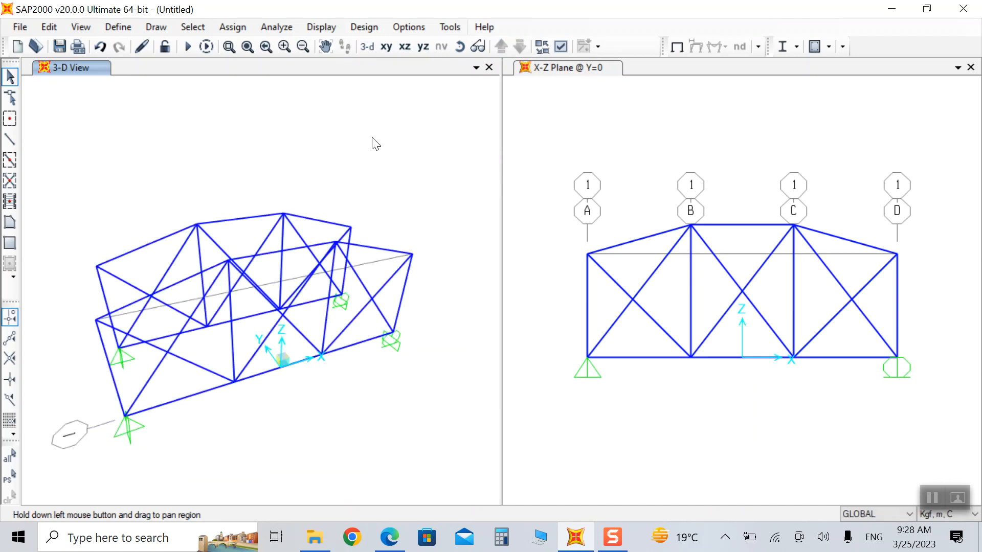
- Turn on joint labels in the 3-D view
{"action": "left_click", "coordinate": [72, 31]}
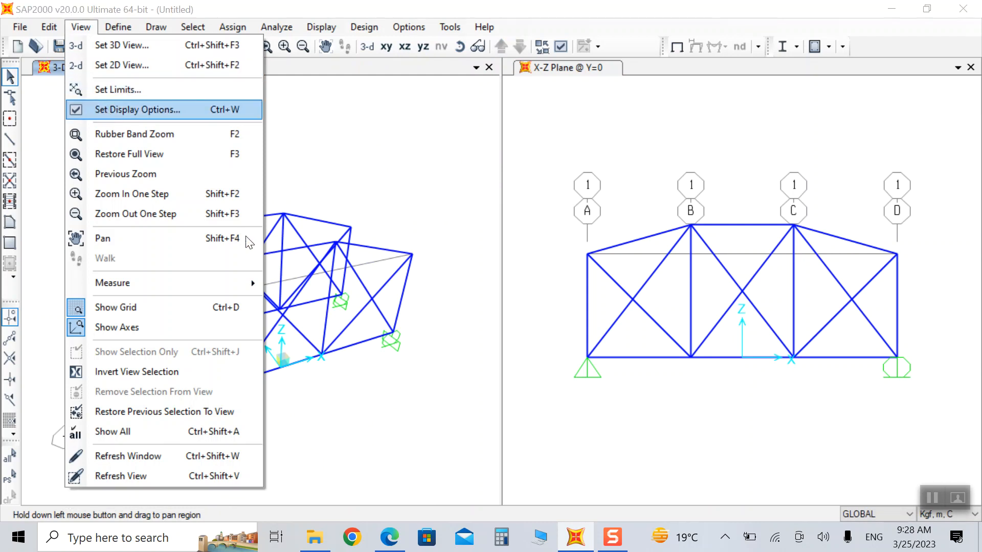
{"action": "left_click", "coordinate": [133, 110]}
{"action": "left_click", "coordinate": [569, 462]}
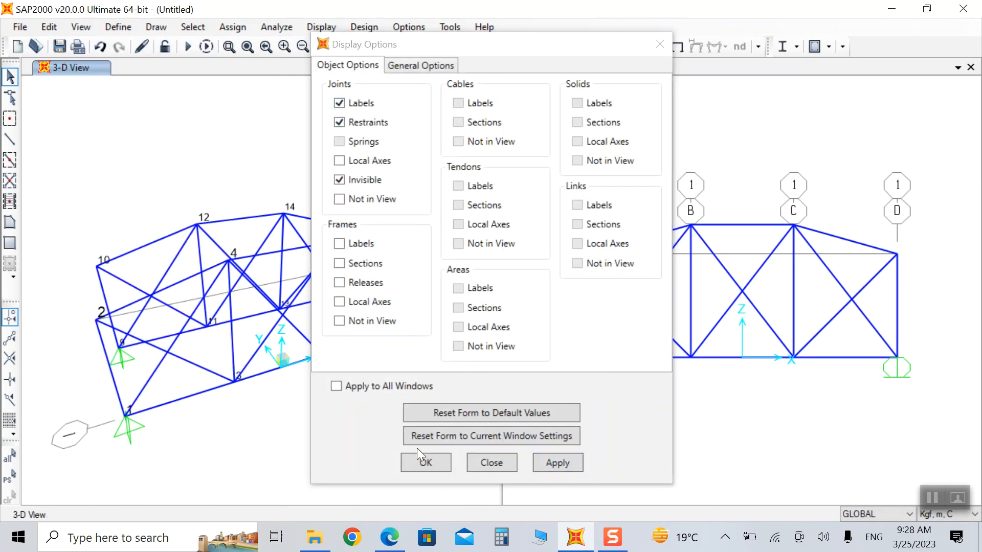
{"action": "left_click", "coordinate": [414, 462]}
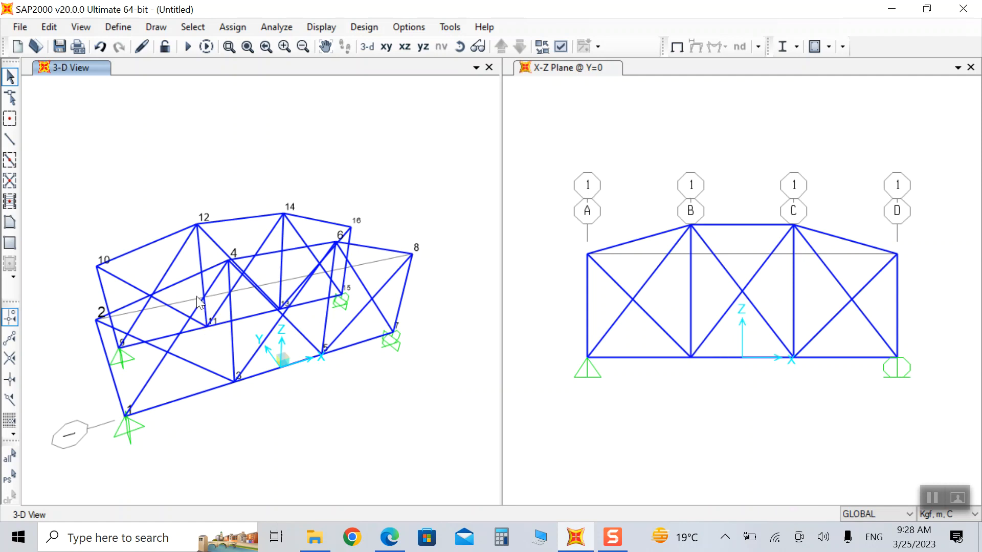
- Select joint 15 by its label
{"action": "left_click", "coordinate": [193, 27]}
{"action": "mouse_move", "coordinate": [265, 45]}
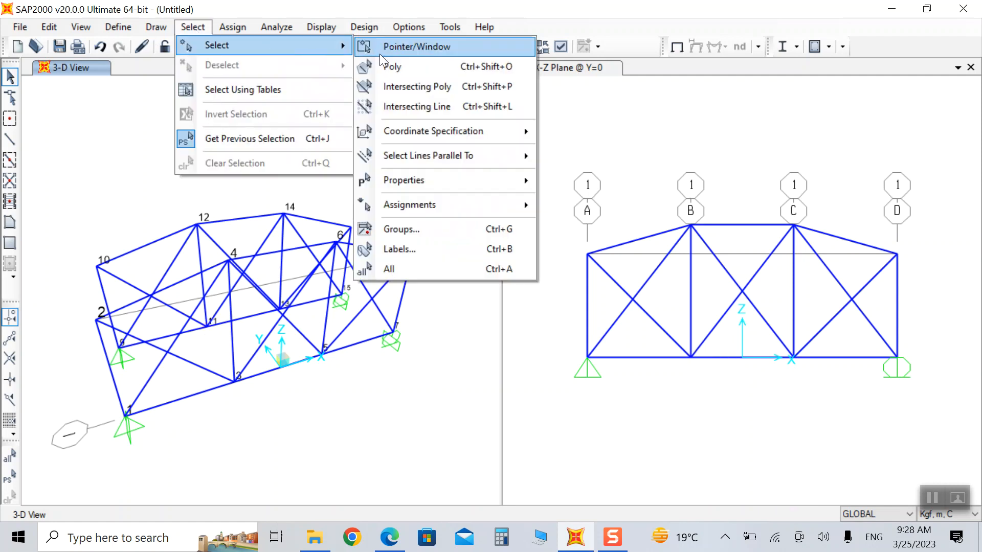
{"action": "left_click", "coordinate": [421, 248]}
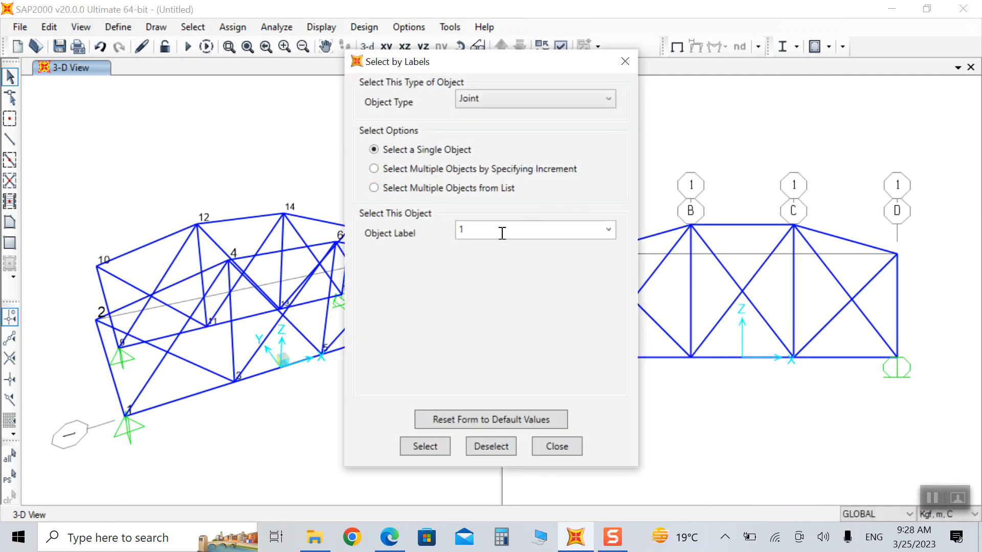
{"action": "type", "text": "15"}
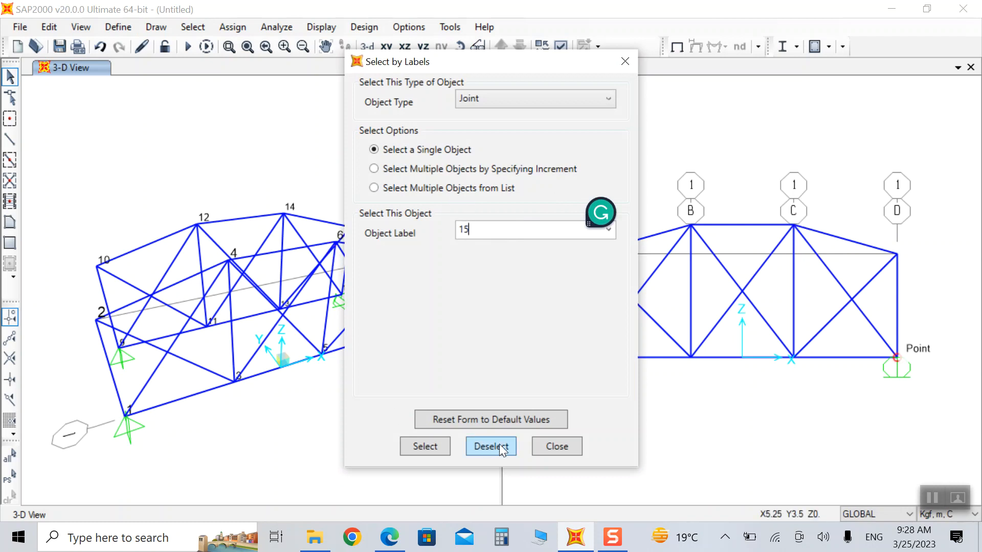
{"action": "key", "text": "Return"}
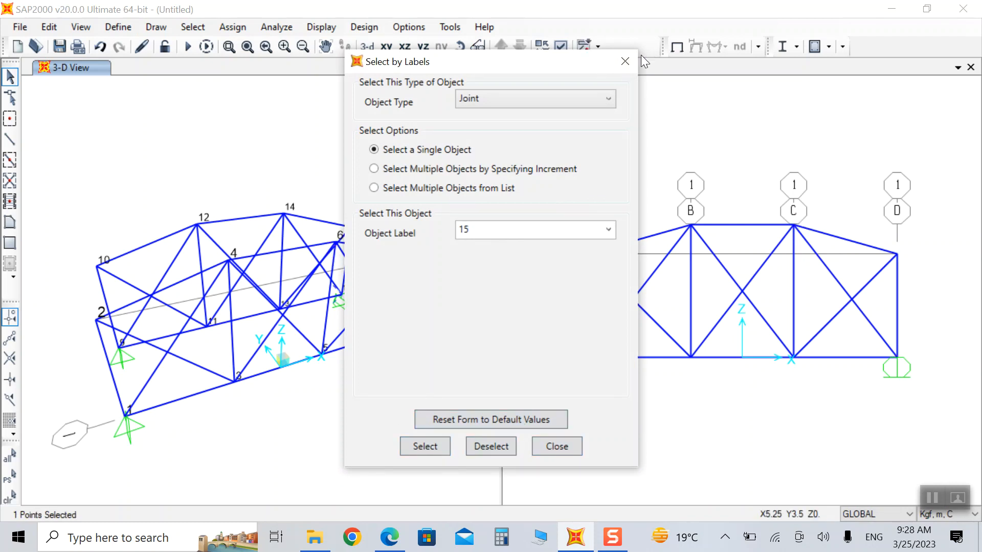
{"action": "left_click", "coordinate": [625, 62]}
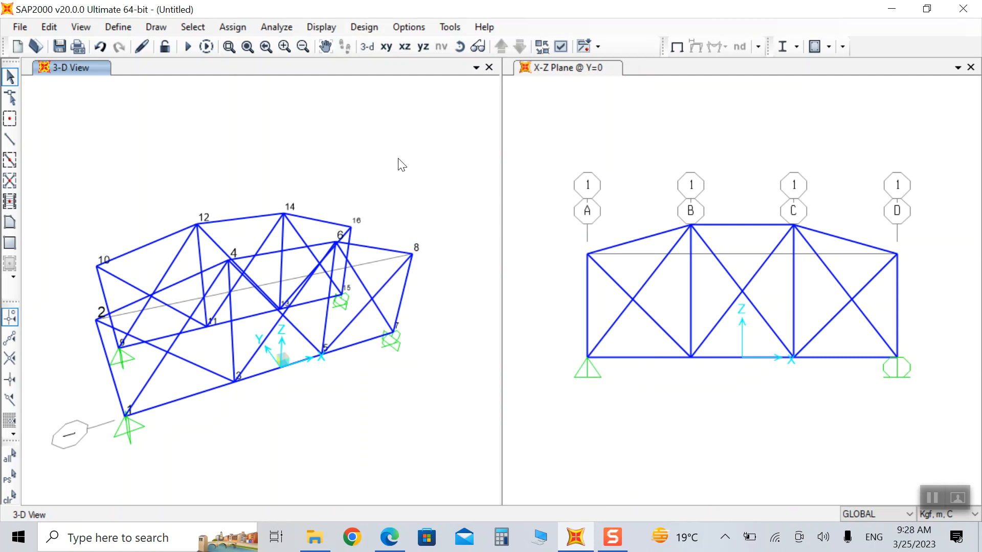
- Draw a straight frame with section AUTO1 between top joints 2 and 10 to link the two trusses
{"action": "left_click", "coordinate": [458, 47]}
{"action": "left_click_drag", "start_coordinate": [340, 142], "coordinate": [429, 150]}
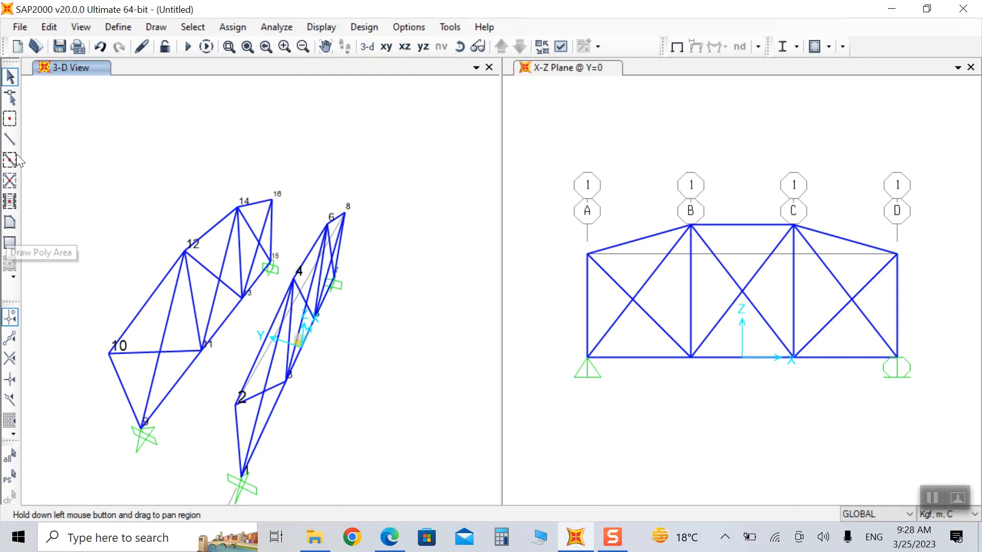
{"action": "left_click", "coordinate": [9, 139]}
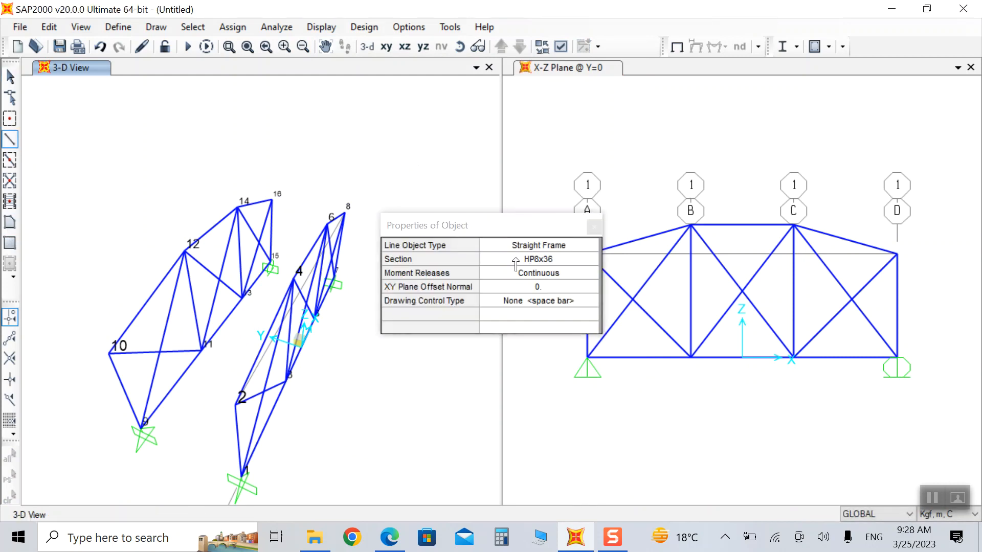
{"action": "left_click", "coordinate": [535, 260]}
{"action": "scroll", "coordinate": [534, 261], "scroll_direction": "up", "scroll_amount": 1}
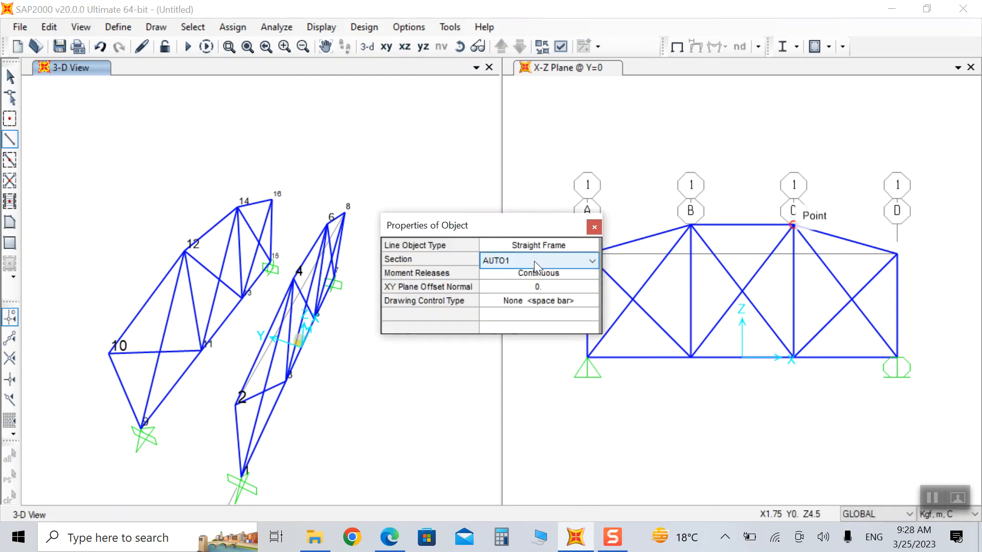
{"action": "left_click", "coordinate": [239, 404]}
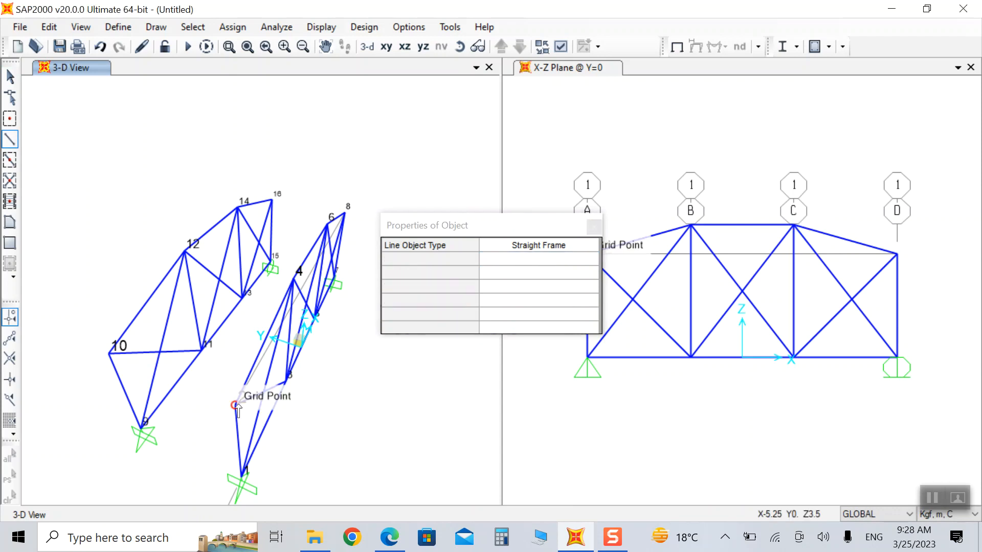
{"action": "left_click", "coordinate": [111, 353]}
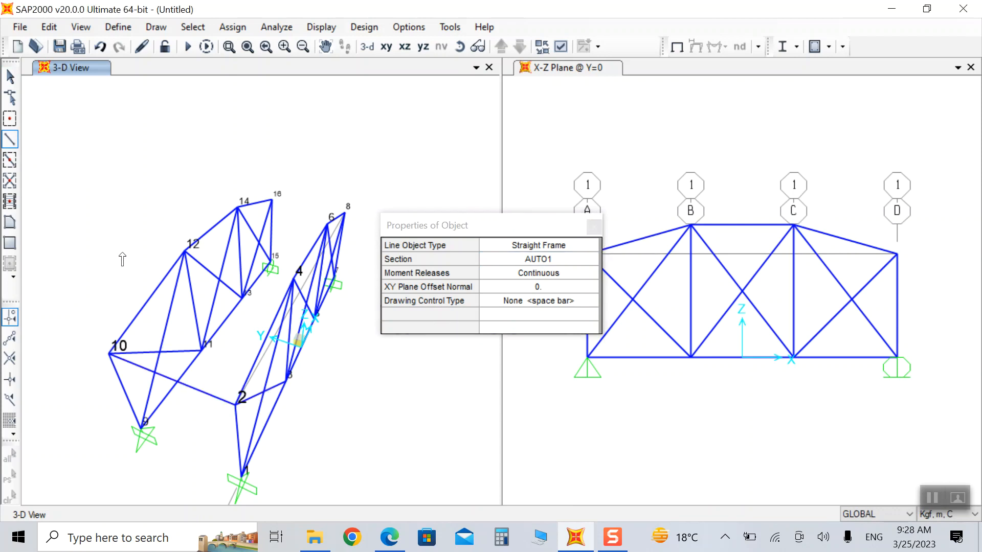
- Brace the first top panel with a cross member between joints 12 and 4 and diagonals 4–10 and 12–2
{"action": "left_click", "coordinate": [185, 251]}
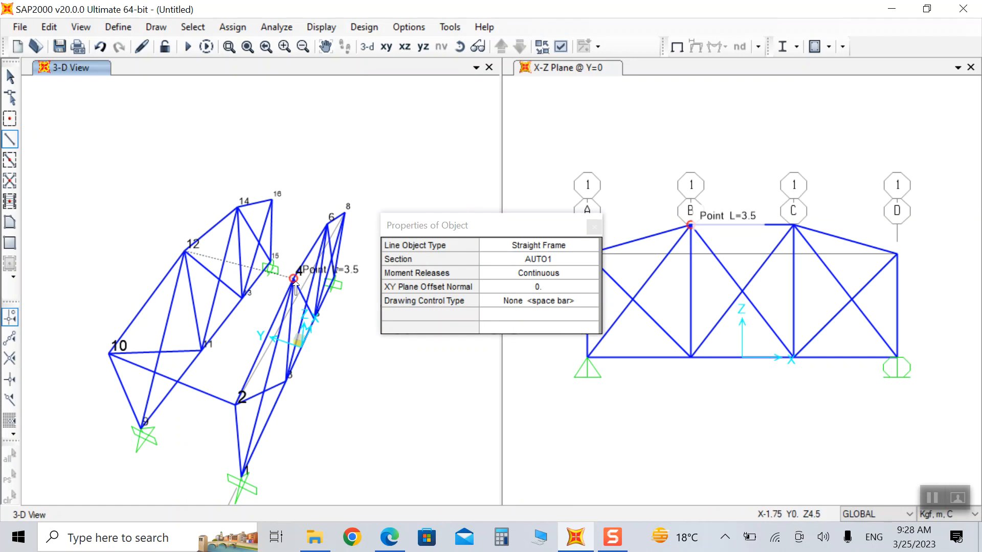
{"action": "left_click", "coordinate": [294, 278]}
{"action": "left_click", "coordinate": [110, 353]}
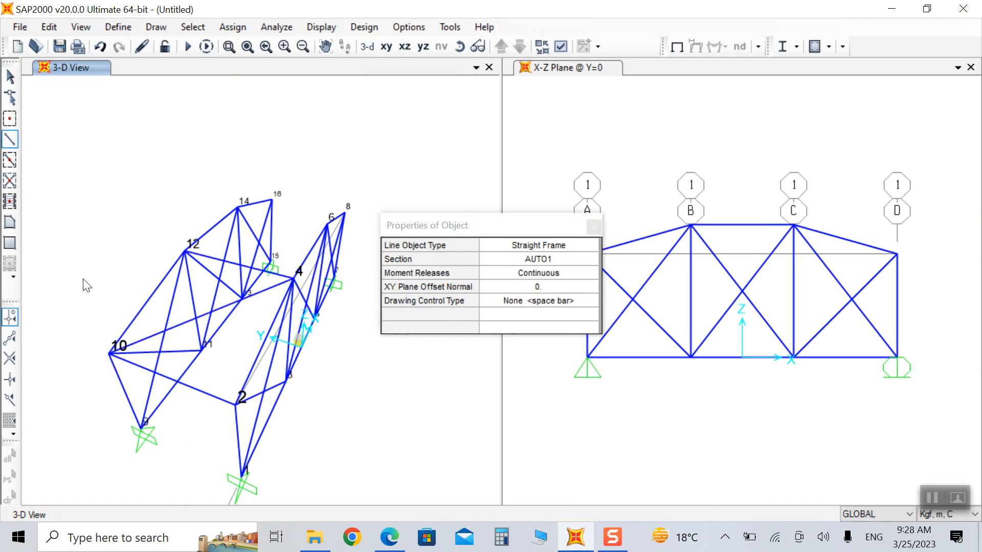
{"action": "left_click", "coordinate": [185, 251]}
{"action": "left_click", "coordinate": [238, 404]}
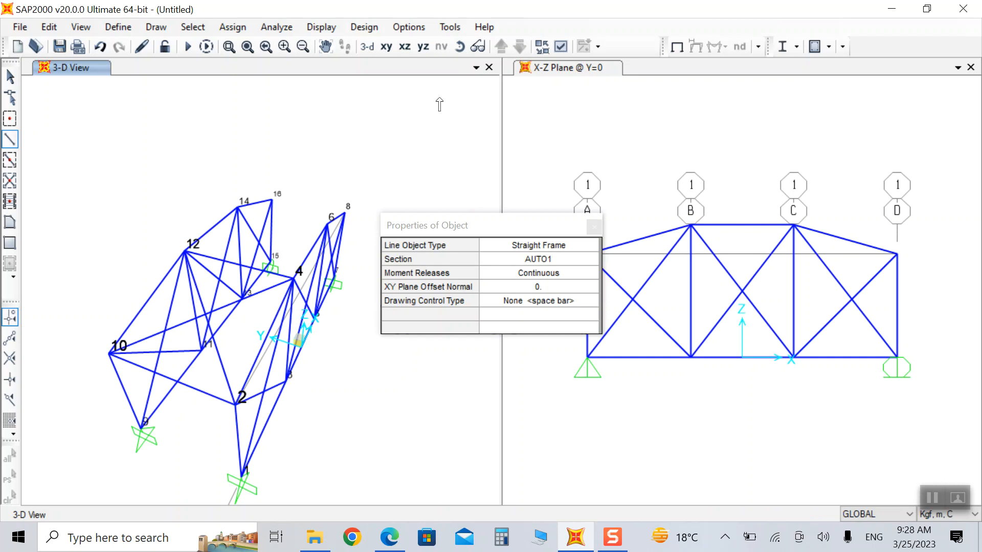
- Brace the middle top panel with a cross member between joints 6 and 14 and diagonals 12–6 and 14–4
{"action": "left_click", "coordinate": [460, 46]}
{"action": "left_click_drag", "start_coordinate": [428, 175], "coordinate": [241, 182]}
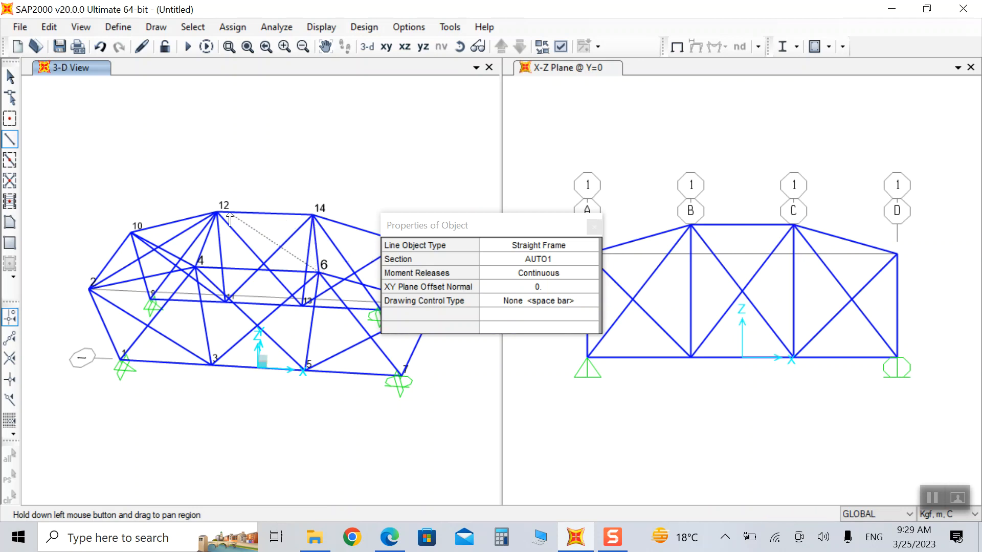
{"action": "left_click", "coordinate": [312, 219]}
{"action": "left_click", "coordinate": [198, 268]}
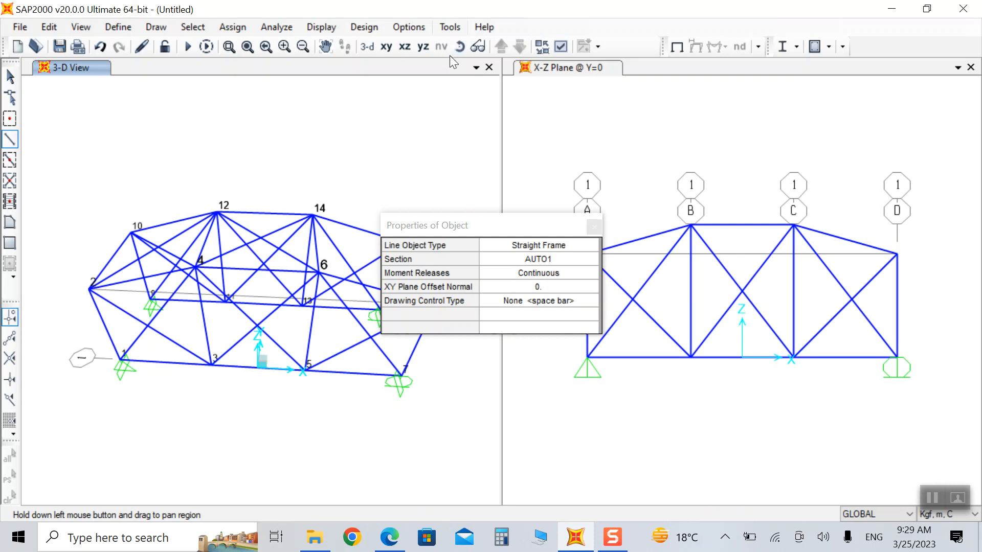
- Brace the last top panel with an end member between joints 8 and 16 and diagonals 16–6 and 14–8
{"action": "left_click_drag", "start_coordinate": [455, 226], "coordinate": [843, 146]}
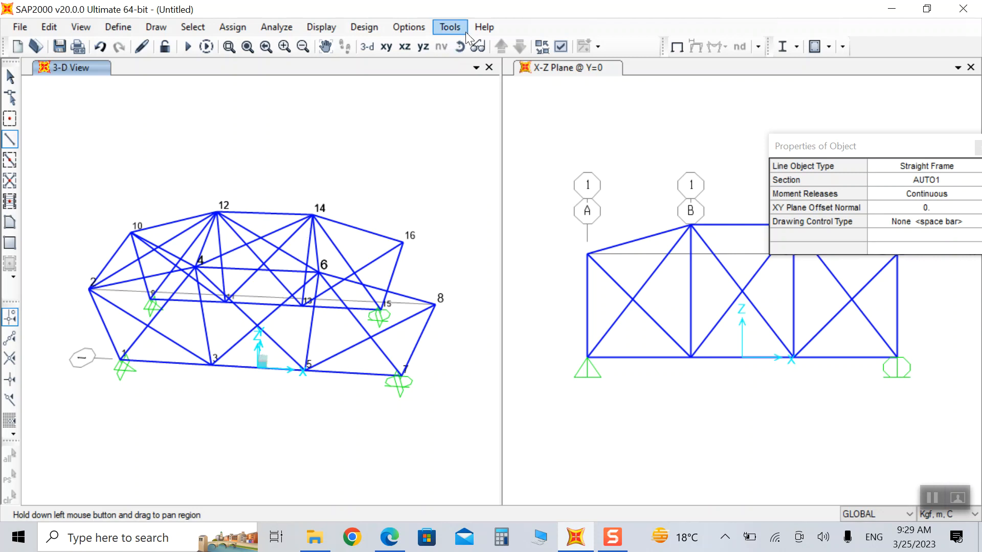
{"action": "left_click_drag", "start_coordinate": [465, 143], "coordinate": [301, 150]}
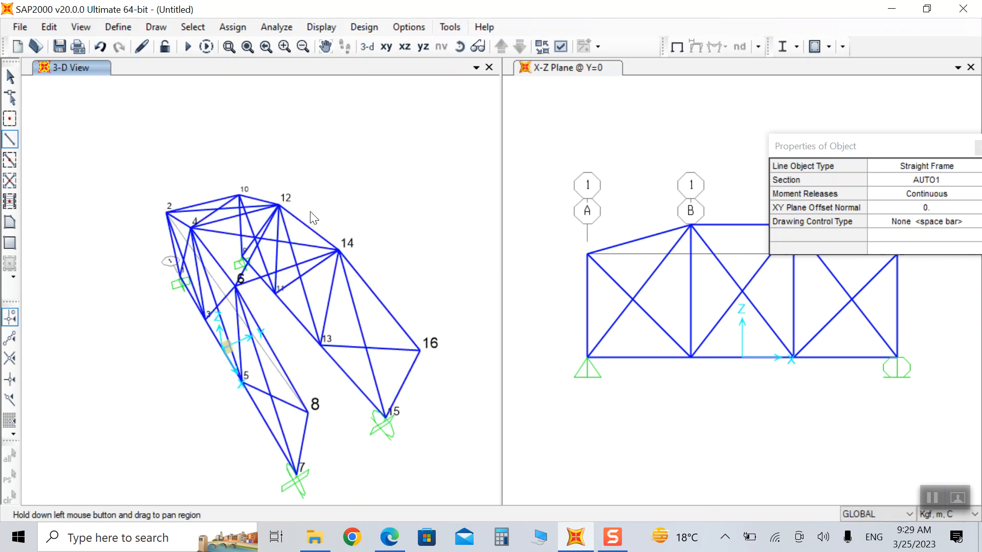
{"action": "left_click", "coordinate": [301, 409]}
{"action": "left_click", "coordinate": [419, 351]}
{"action": "left_click", "coordinate": [236, 286]}
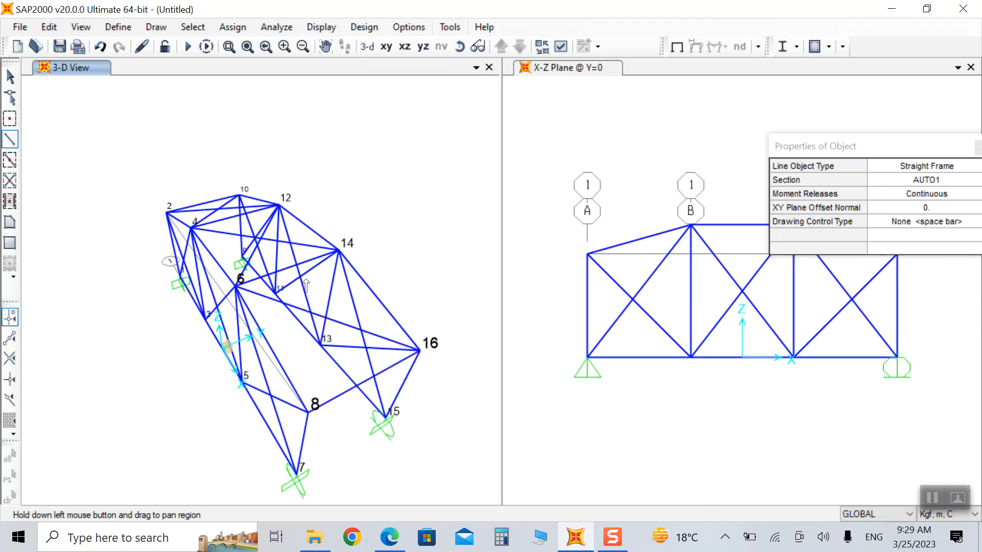
{"action": "left_click", "coordinate": [308, 411]}
- Brace the first bottom panel with cross members 9–1 and 11–3 and diagonals 1–11 and 3–9
{"action": "left_click", "coordinate": [458, 54]}
{"action": "left_click_drag", "start_coordinate": [340, 139], "coordinate": [634, 113]}
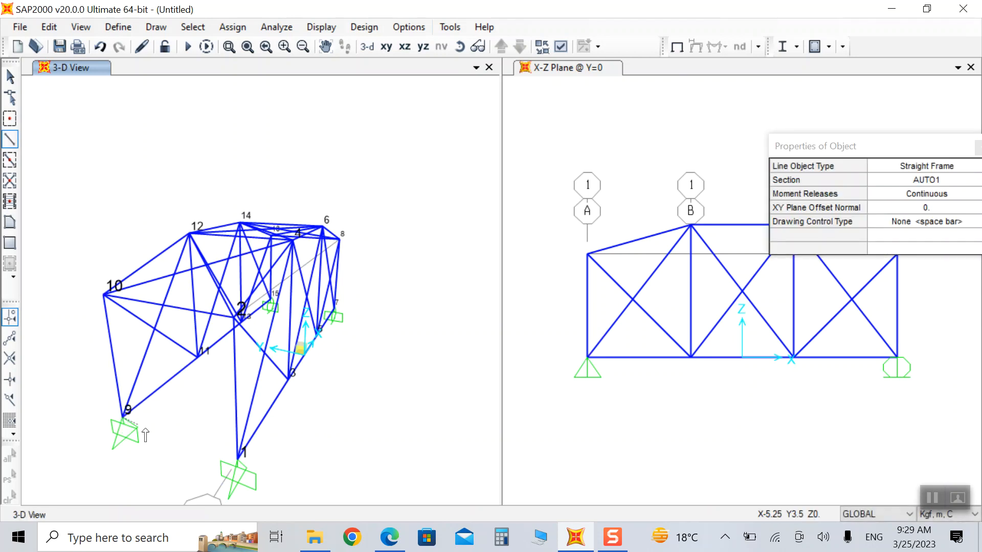
{"action": "left_click", "coordinate": [237, 456]}
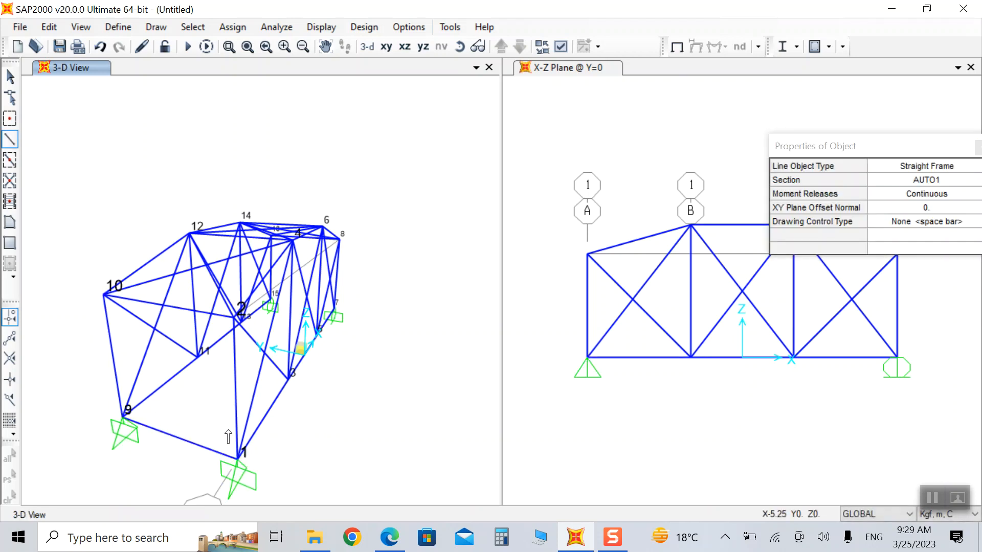
{"action": "left_click", "coordinate": [200, 358]}
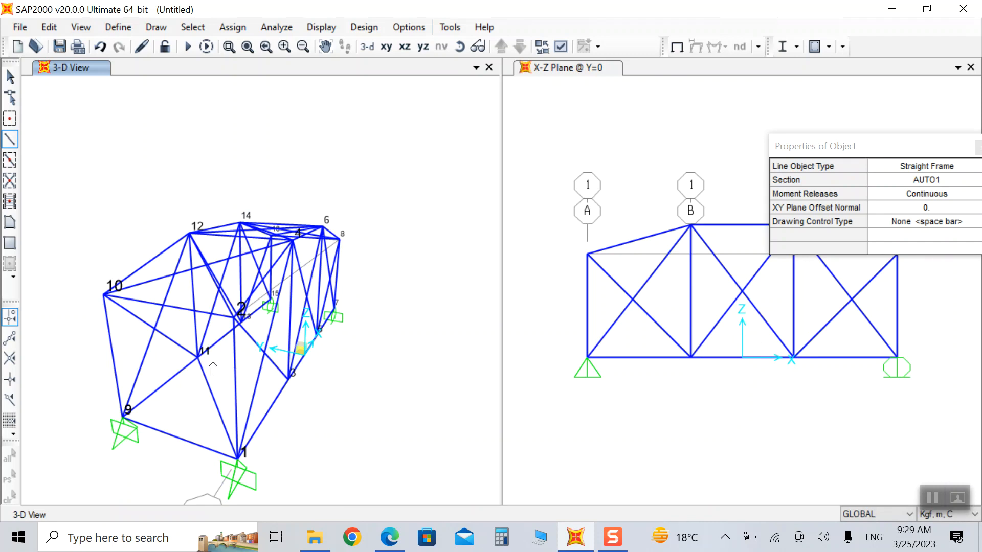
{"action": "left_click", "coordinate": [288, 378]}
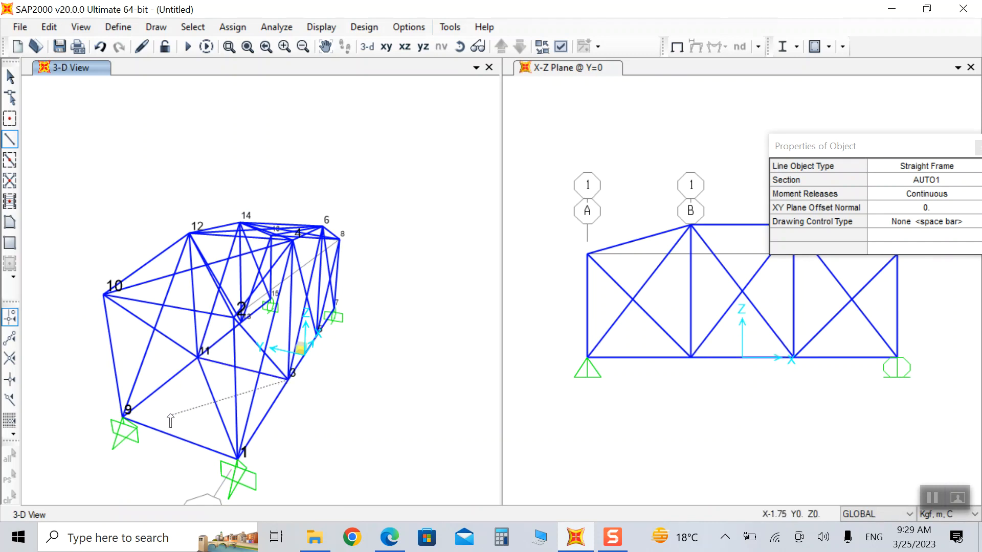
{"action": "left_click", "coordinate": [126, 412]}
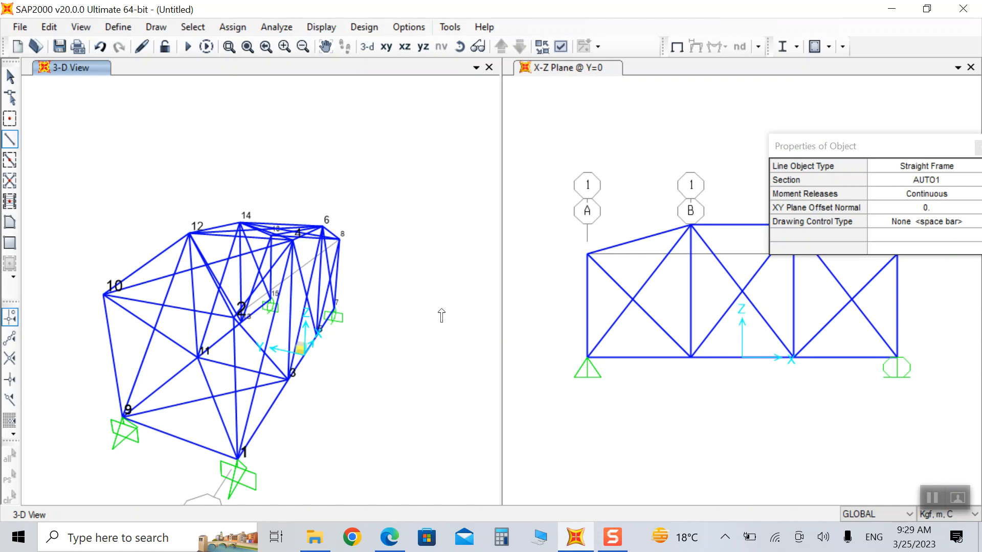
- Brace the last bottom panel with cross members 7–15 and 5–13 and diagonals 15–5 and 13–7
{"action": "left_click", "coordinate": [460, 46]}
{"action": "left_click_drag", "start_coordinate": [369, 225], "coordinate": [94, 219]}
{"action": "left_click", "coordinate": [272, 444]}
{"action": "left_click", "coordinate": [400, 413]}
{"action": "left_click", "coordinate": [228, 375]}
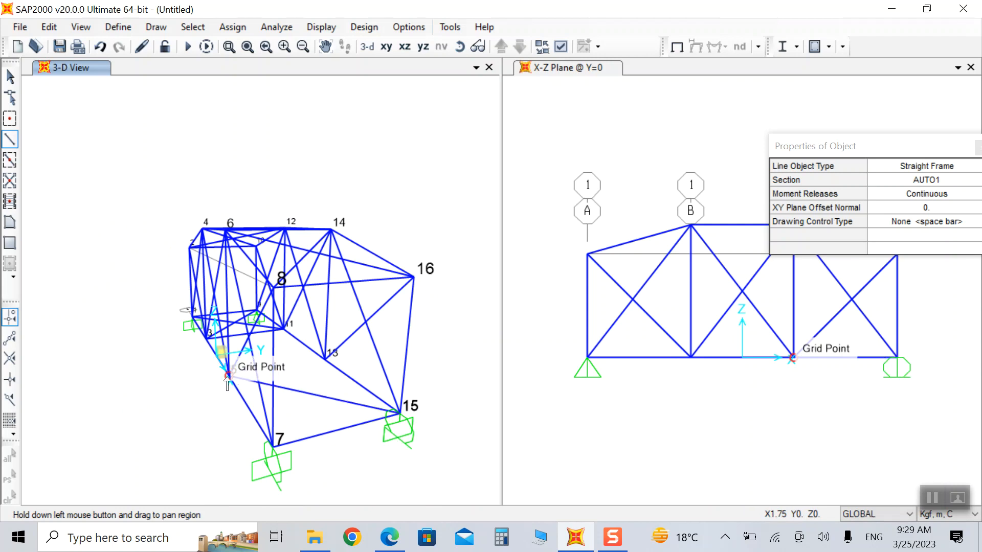
{"action": "left_click", "coordinate": [325, 358]}
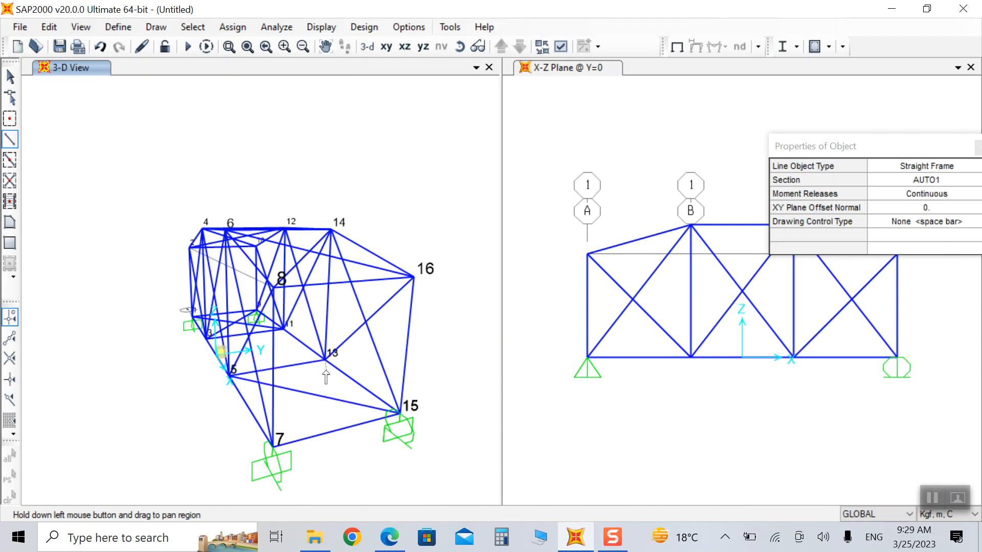
{"action": "left_click", "coordinate": [274, 445]}
- Brace the middle bottom panel with diagonals between joints 5 and 11 and joints 13 and 3
{"action": "left_click", "coordinate": [460, 46]}
{"action": "left_click_drag", "start_coordinate": [179, 344], "coordinate": [315, 344]}
{"action": "scroll", "coordinate": [282, 321], "scroll_direction": "up", "scroll_amount": 4}
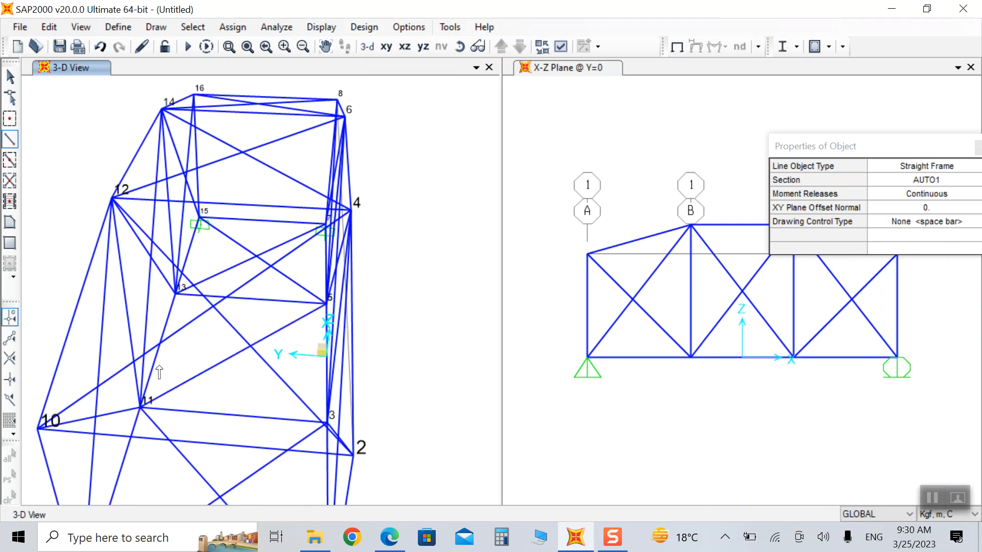
{"action": "left_click", "coordinate": [175, 294]}
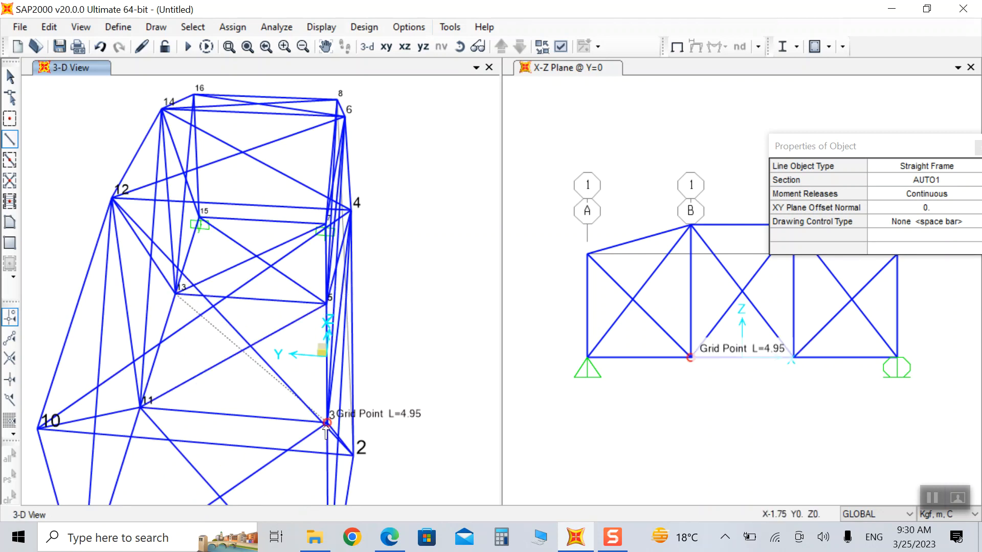
{"action": "left_click", "coordinate": [325, 422]}
{"action": "key", "text": "Escape"}
- Draw one deck area with section ASEC1 across the whole bottom plane through corner joints 1, 9, 15 and 7
{"action": "left_click", "coordinate": [463, 46]}
{"action": "mouse_move", "coordinate": [433, 236]}
{"action": "left_mouse_down"}
{"action": "mouse_move", "coordinate": [346, 229]}
{"action": "mouse_move", "coordinate": [266, 205]}
{"action": "mouse_move", "coordinate": [90, 198]}
{"action": "mouse_move", "coordinate": [434, 210]}
{"action": "mouse_move", "coordinate": [307, 221]}
{"action": "mouse_move", "coordinate": [317, 230]}
{"action": "left_mouse_up"}
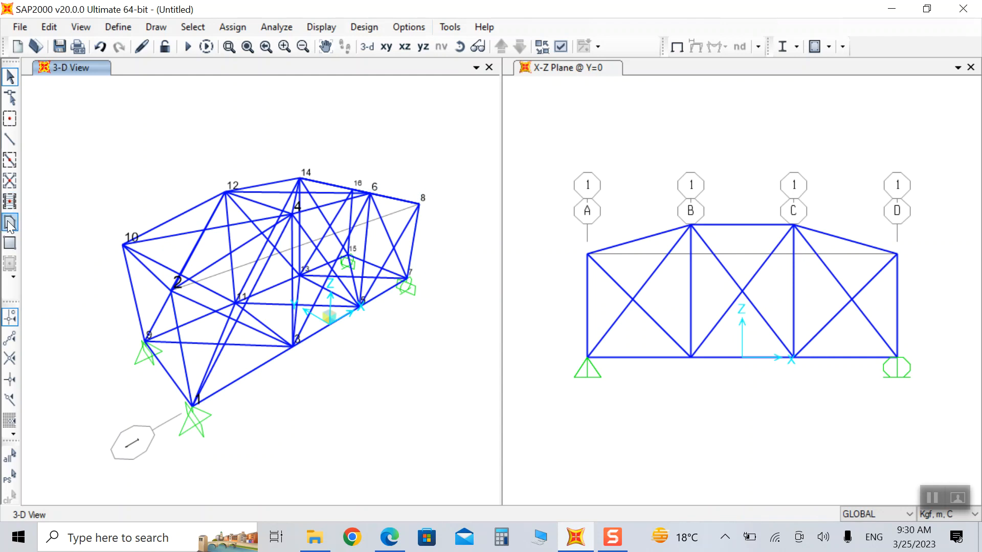
{"action": "left_click", "coordinate": [9, 224]}
{"action": "left_click", "coordinate": [458, 48]}
{"action": "left_click_drag", "start_coordinate": [286, 164], "coordinate": [279, 130]}
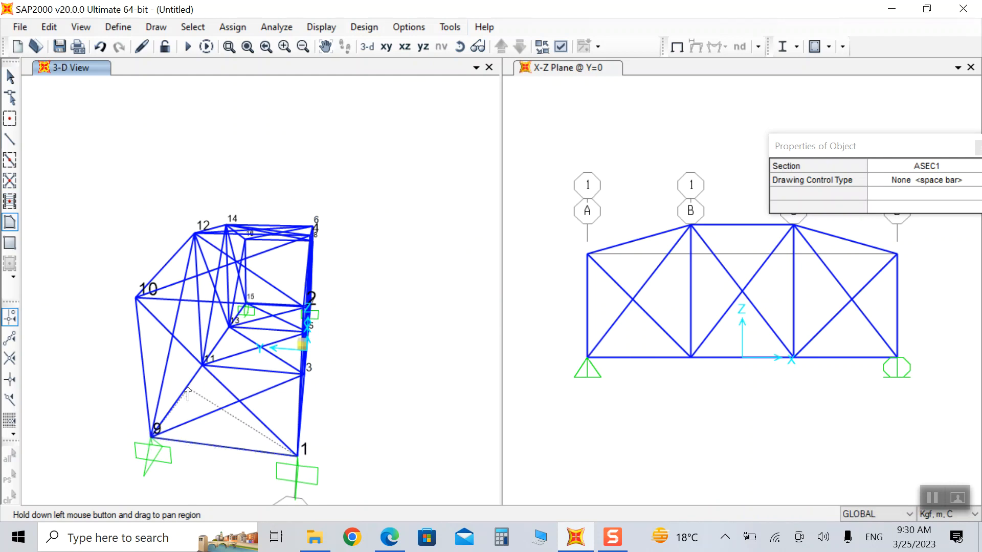
{"action": "scroll", "coordinate": [184, 419], "scroll_direction": "down", "scroll_amount": 2}
{"action": "left_click", "coordinate": [457, 50]}
{"action": "left_click_drag", "start_coordinate": [410, 192], "coordinate": [8, 187]}
{"action": "left_click", "coordinate": [338, 348]}
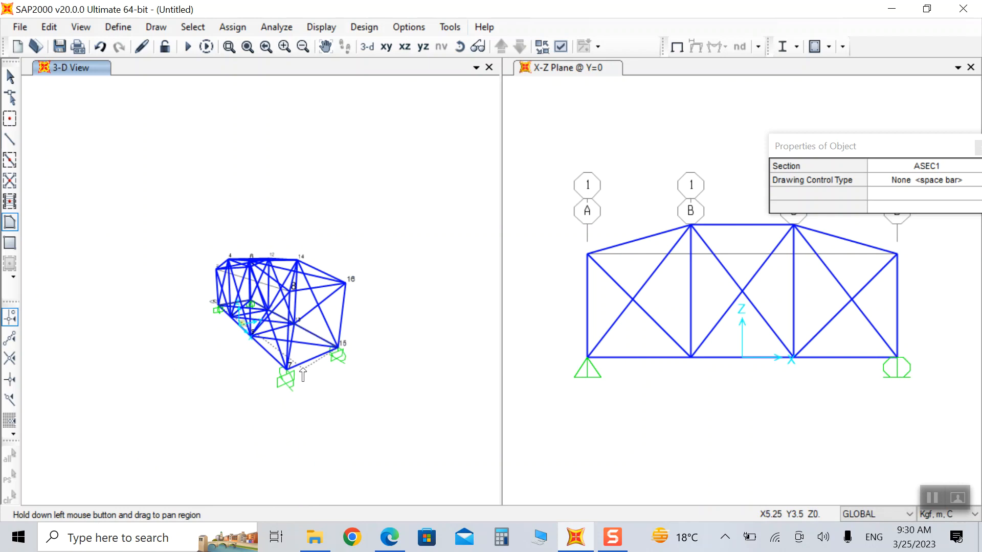
{"action": "left_click", "coordinate": [289, 368]}
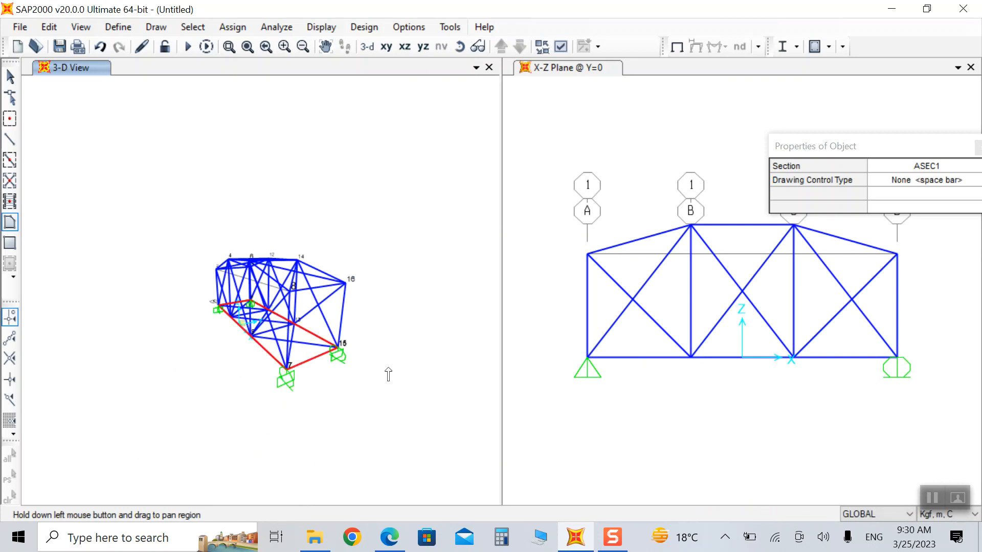
{"action": "key", "text": "Escape"}
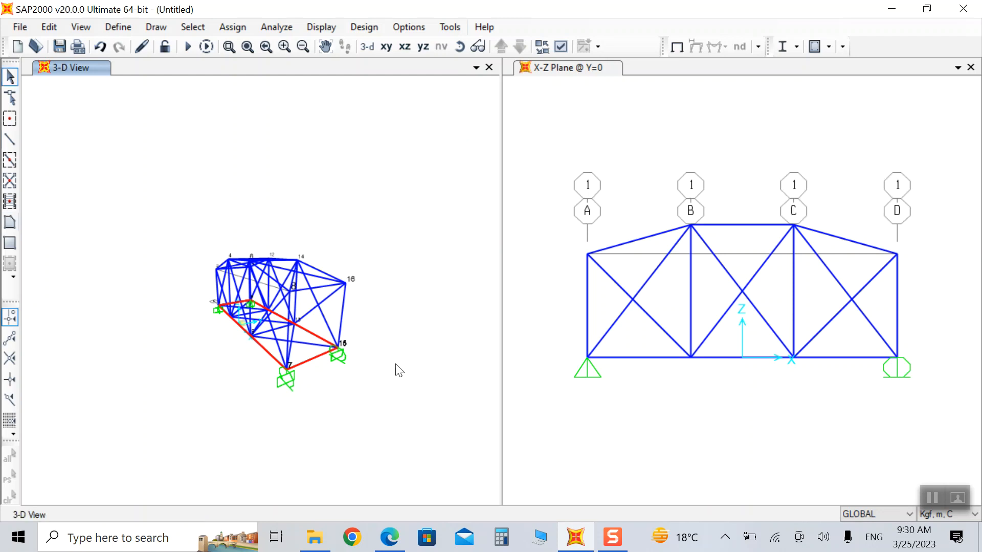
- Turn on filled objects in the 3-D view's display options so the deck area is shaded
{"action": "left_click", "coordinate": [460, 46]}
{"action": "left_click_drag", "start_coordinate": [215, 261], "coordinate": [180, 263]}
{"action": "scroll", "coordinate": [180, 263], "scroll_direction": "up", "scroll_amount": 3}
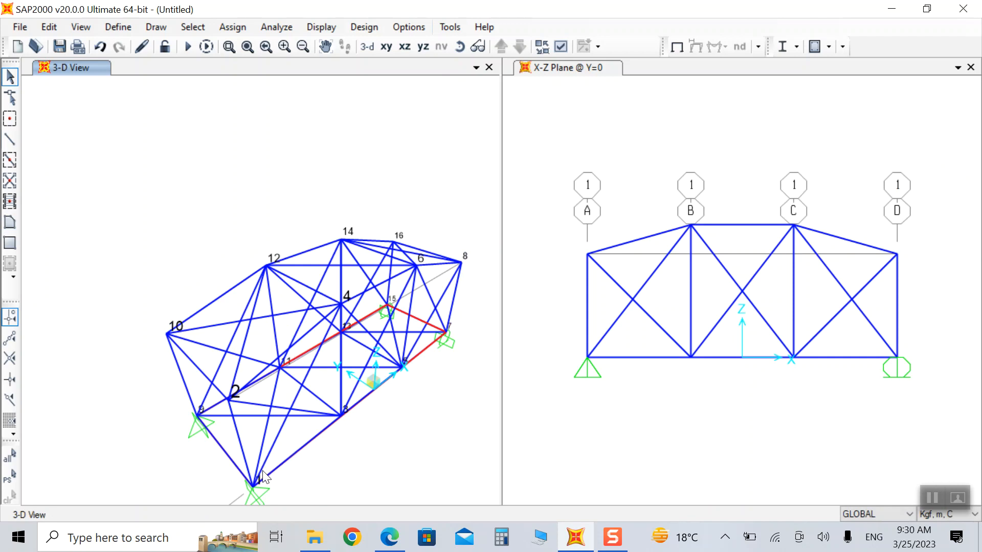
{"action": "left_click", "coordinate": [57, 27]}
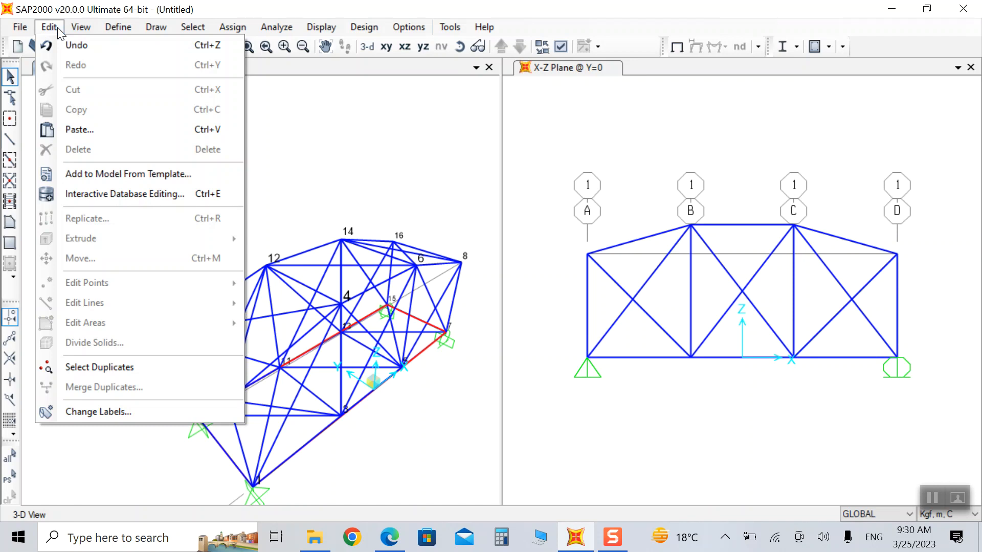
{"action": "left_click", "coordinate": [57, 26]}
{"action": "left_click", "coordinate": [73, 23]}
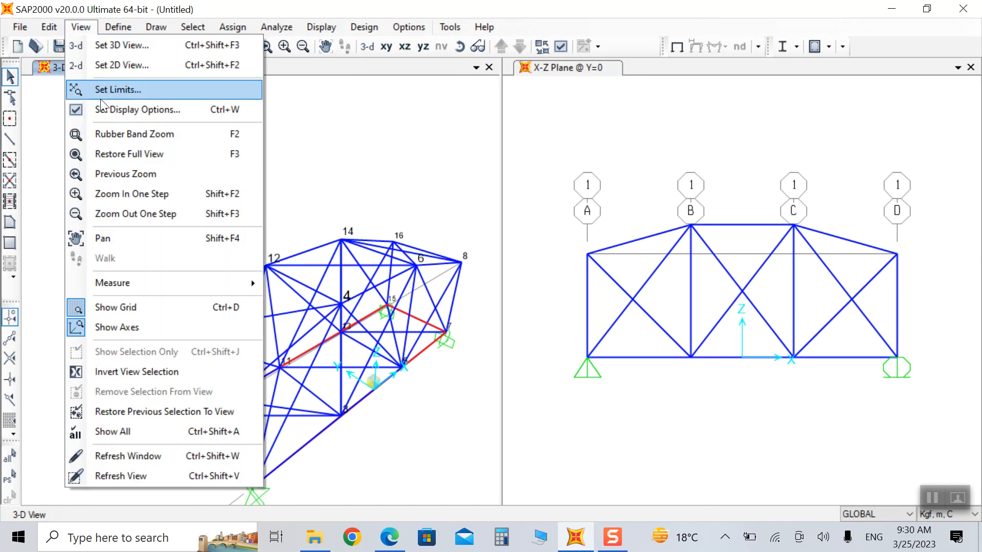
{"action": "left_click", "coordinate": [110, 113]}
{"action": "left_click", "coordinate": [412, 72]}
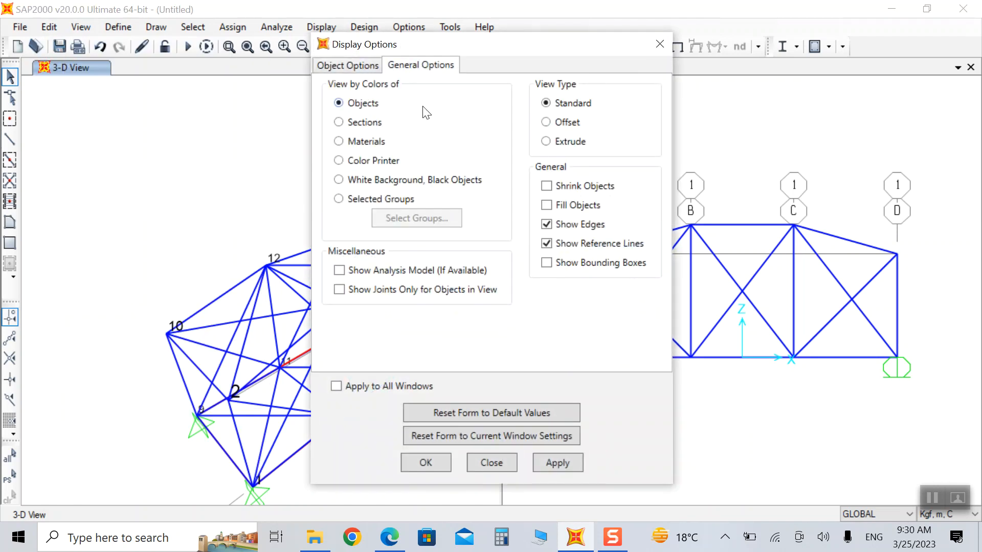
{"action": "left_click", "coordinate": [593, 204]}
{"action": "left_click", "coordinate": [557, 463]}
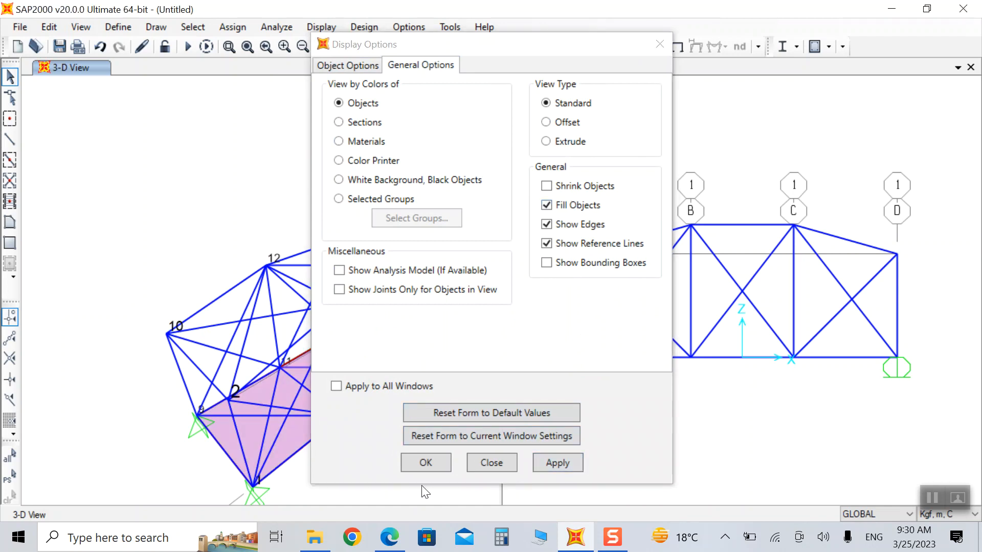
{"action": "left_click", "coordinate": [426, 463]}
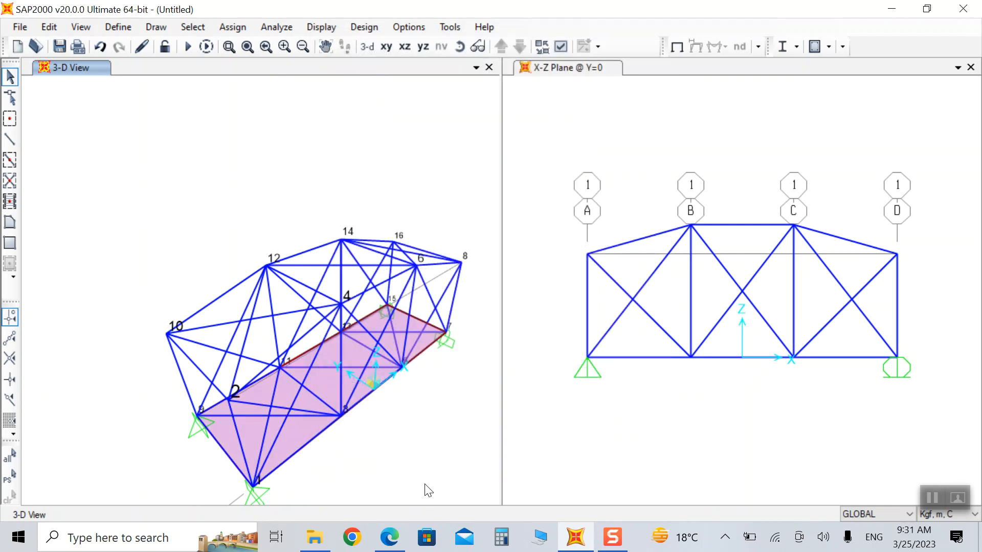
- Rename the 4000Psi material to Concrete and change its display color to gray
{"action": "left_click", "coordinate": [459, 46]}
{"action": "mouse_move", "coordinate": [468, 94]}
{"action": "left_mouse_down"}
{"action": "mouse_move", "coordinate": [56, 84]}
{"action": "mouse_move", "coordinate": [364, 148]}
{"action": "mouse_move", "coordinate": [447, 149]}
{"action": "mouse_move", "coordinate": [432, 142]}
{"action": "left_mouse_up"}
{"action": "left_click", "coordinate": [128, 32]}
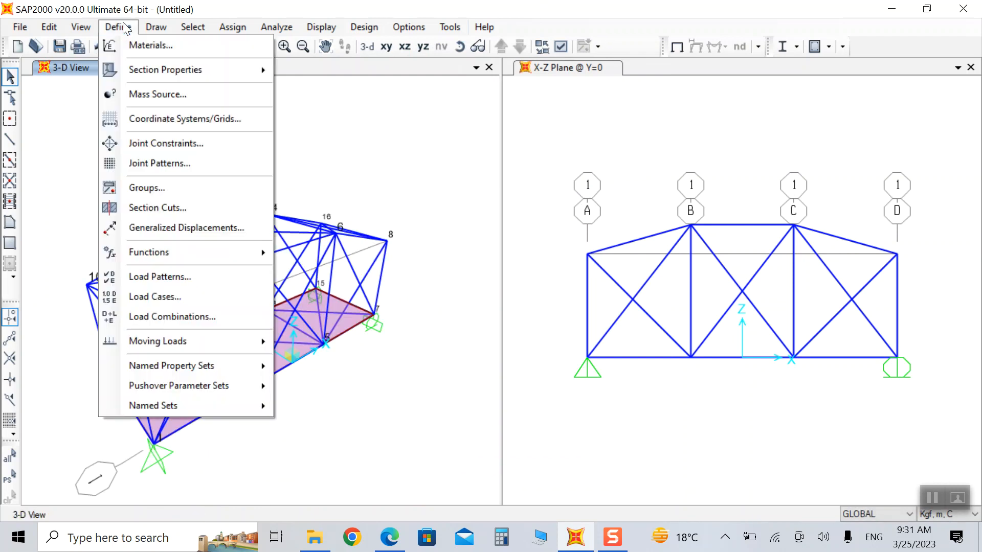
{"action": "left_click", "coordinate": [182, 47]}
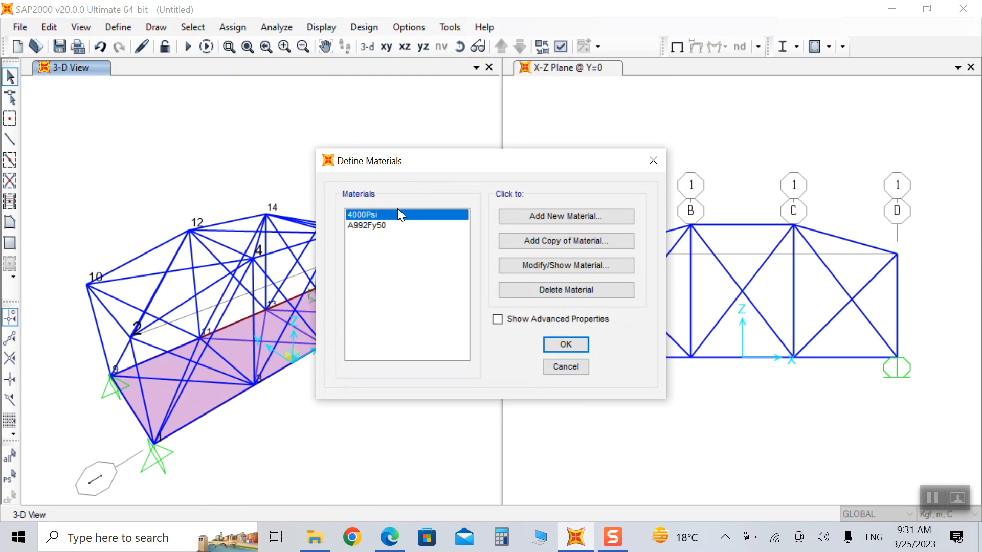
{"action": "left_click", "coordinate": [547, 264]}
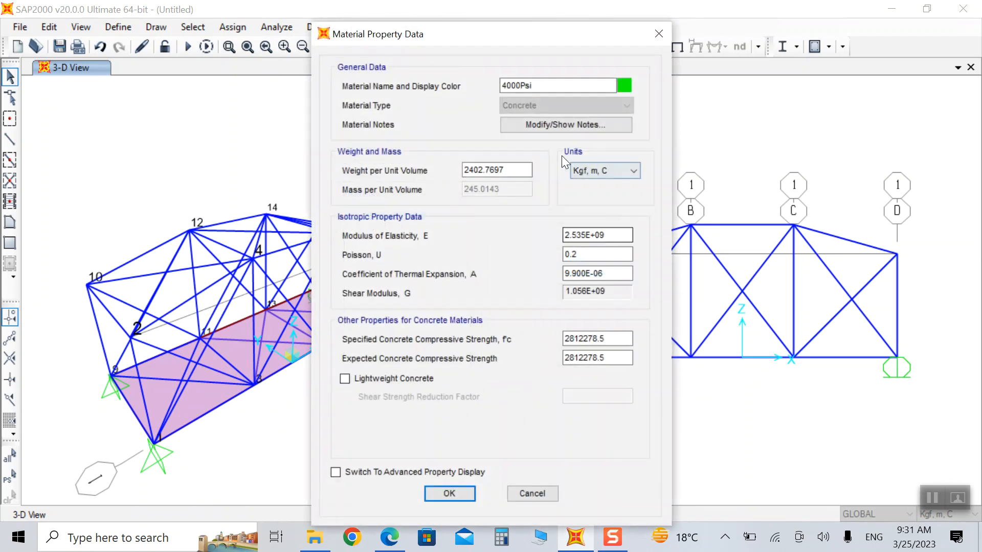
{"action": "double_click", "coordinate": [536, 85]}
{"action": "type", "text": "C"}
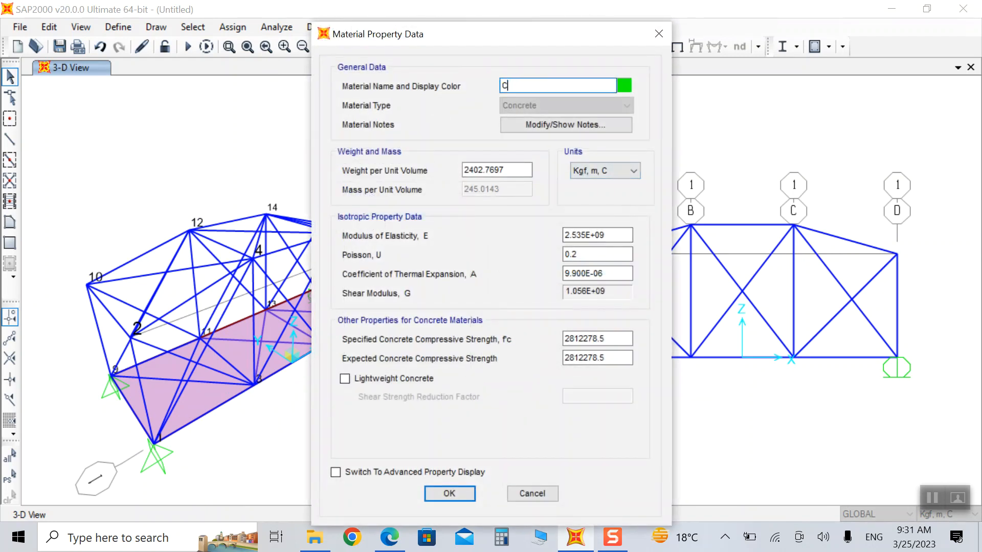
{"action": "type", "text": "oncrete"}
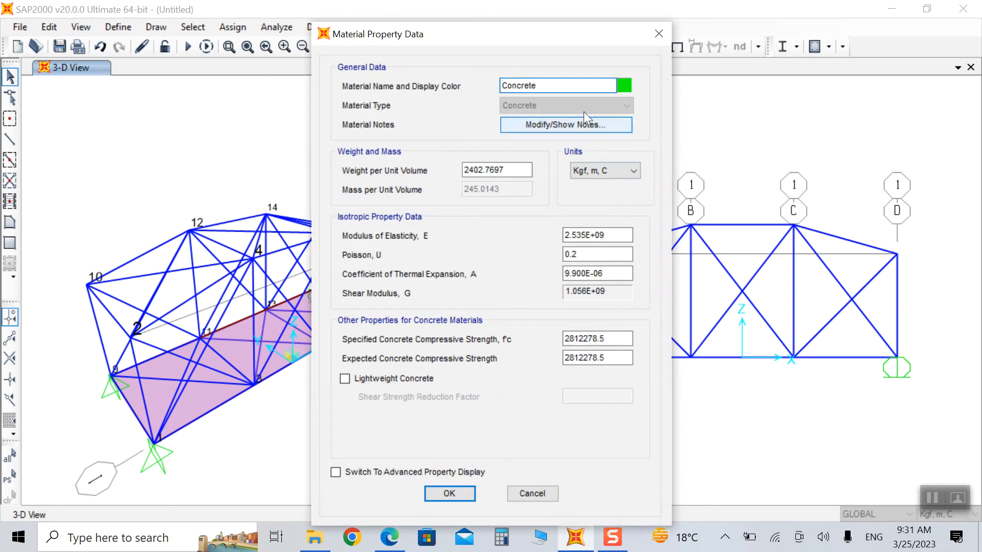
{"action": "left_click", "coordinate": [624, 85]}
{"action": "left_click", "coordinate": [479, 222]}
{"action": "left_click", "coordinate": [433, 330]}
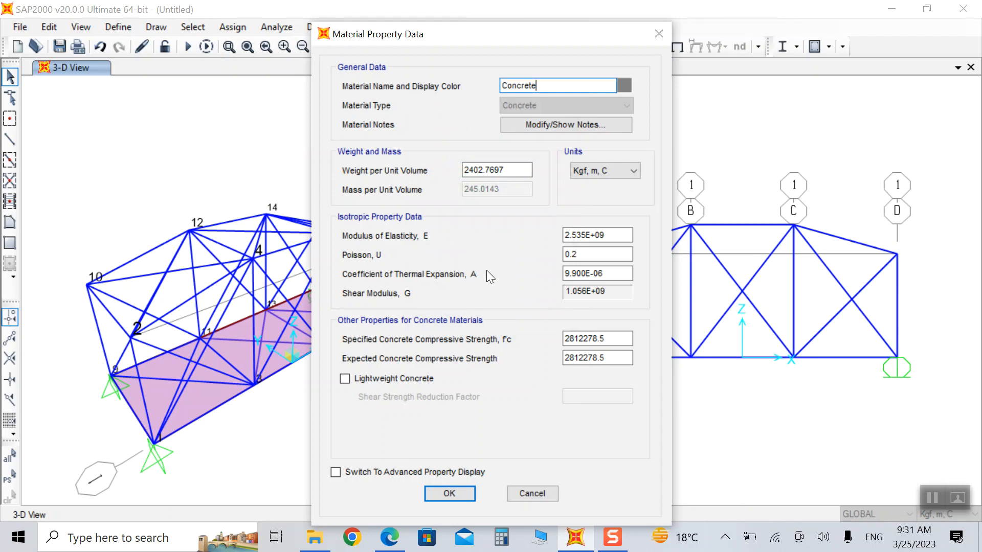
- In Kgf, cm, C units, set the concrete's weight per unit volume to 2.5E-03 and its specified compressive strength to 250
{"action": "left_click", "coordinate": [601, 172]}
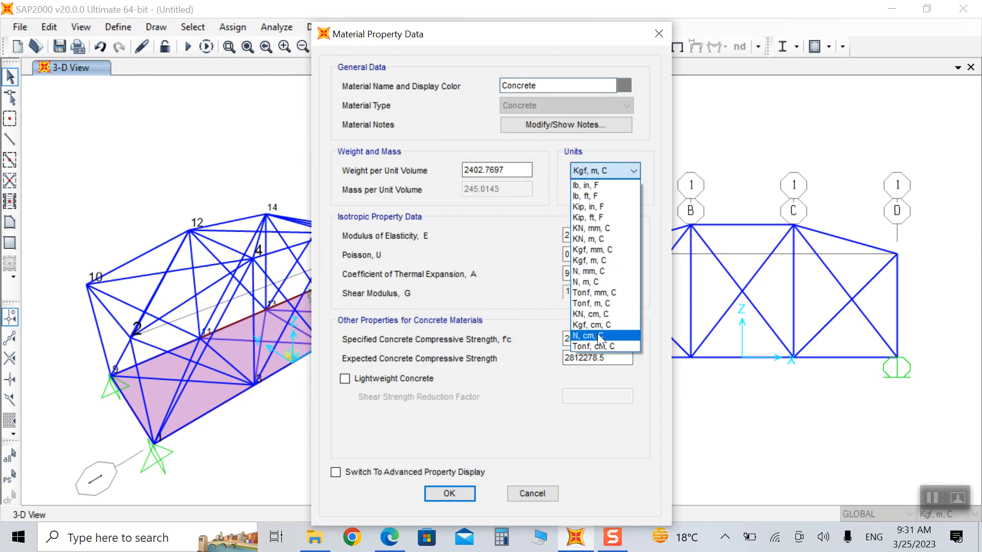
{"action": "left_click", "coordinate": [598, 325]}
{"action": "left_click", "coordinate": [486, 170]}
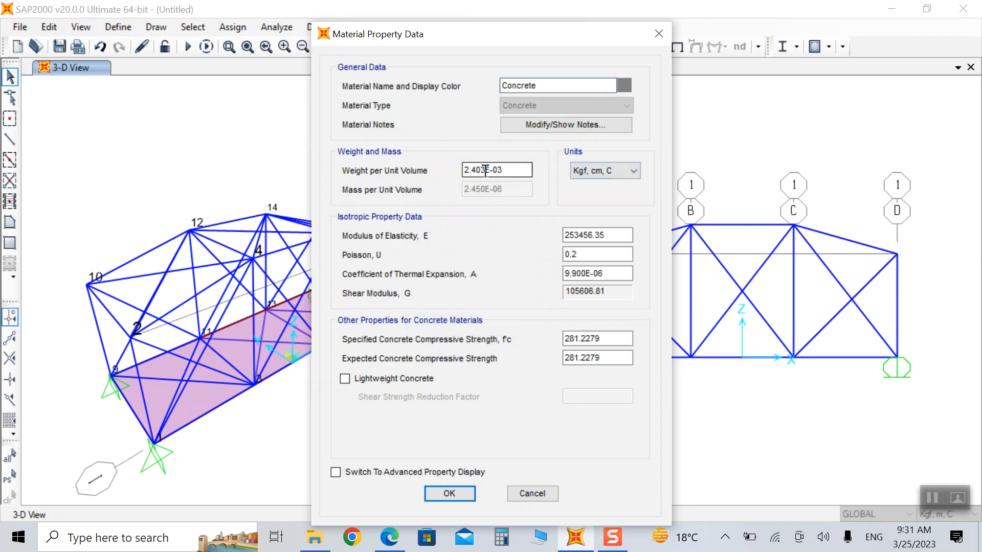
{"action": "key", "text": "BackSpace"}
{"action": "key", "text": "BackSpace"}
{"action": "key", "text": "BackSpace"}
{"action": "type", "text": "5"}
{"action": "left_click_drag", "start_coordinate": [612, 338], "coordinate": [508, 343]}
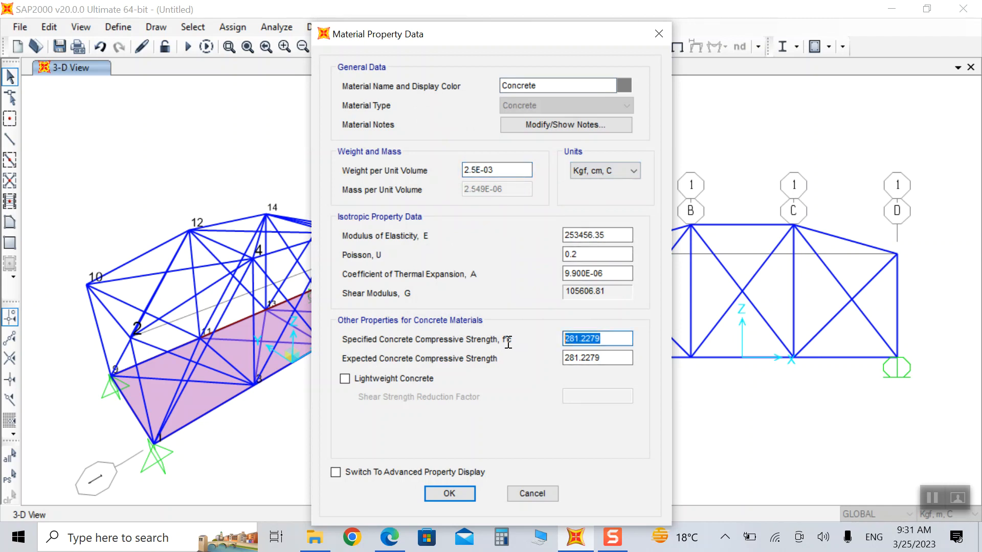
{"action": "type", "text": "250"}
{"action": "left_click", "coordinate": [449, 494]}
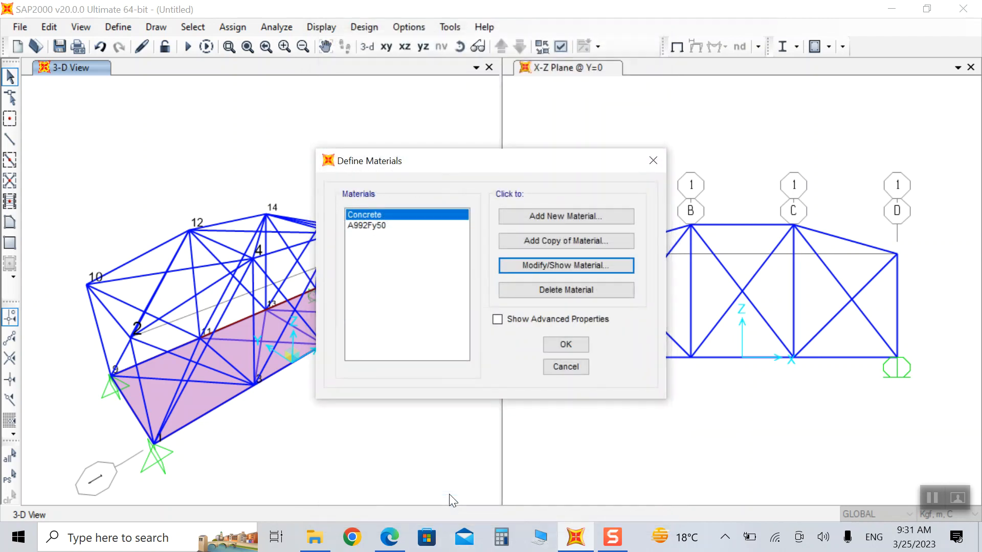
- Set the Concrete material's expected compressive strength to 250
{"action": "left_click", "coordinate": [547, 266]}
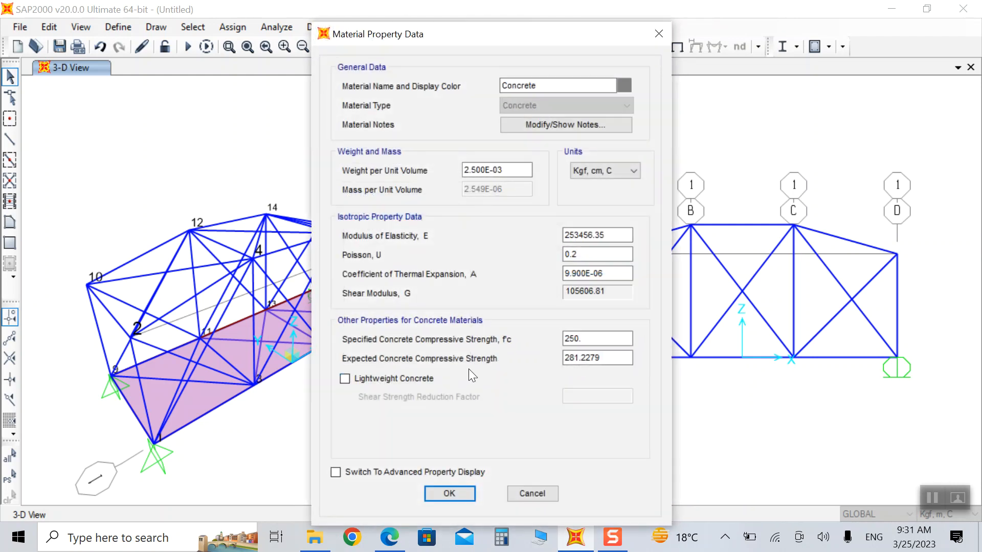
{"action": "left_click_drag", "start_coordinate": [619, 364], "coordinate": [536, 362]}
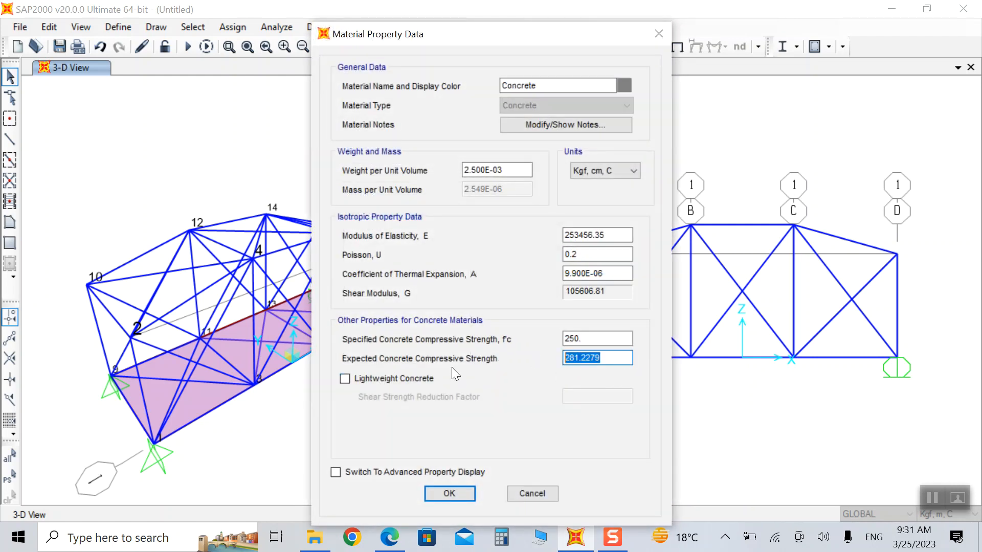
{"action": "type", "text": "2"}
{"action": "type", "text": "50"}
{"action": "left_click", "coordinate": [443, 493]}
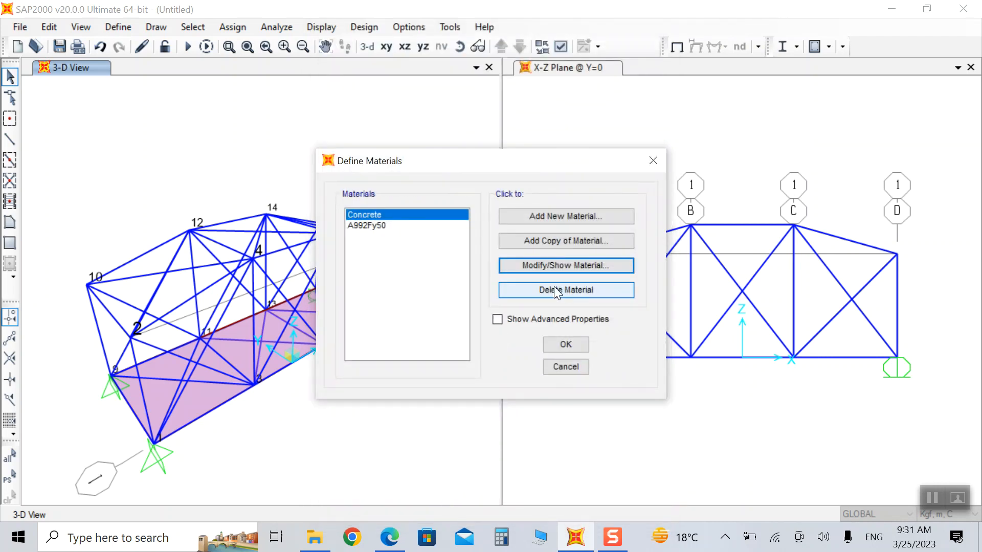
- Add a new United States steel material with standard ASTM A36, Grade 36
{"action": "left_click", "coordinate": [368, 245]}
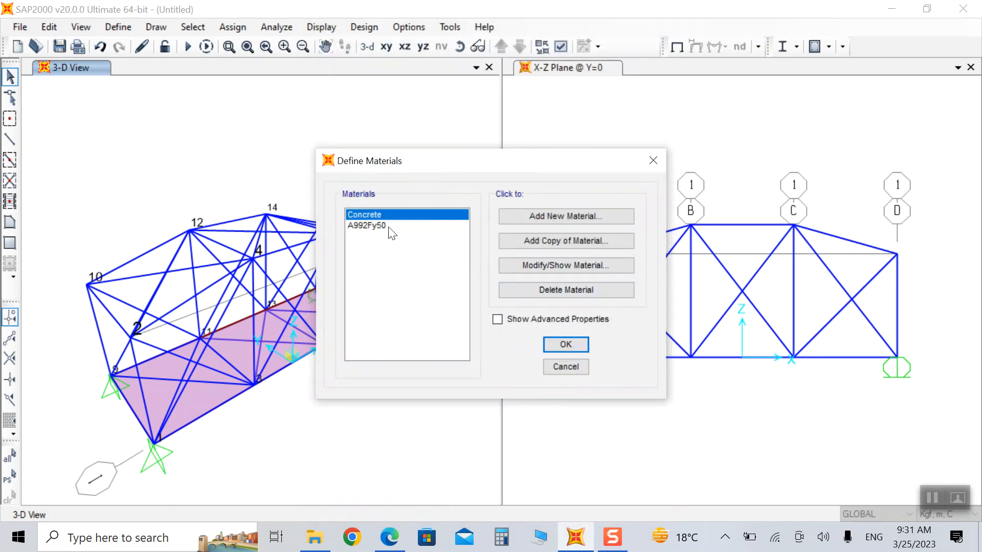
{"action": "left_click", "coordinate": [372, 225]}
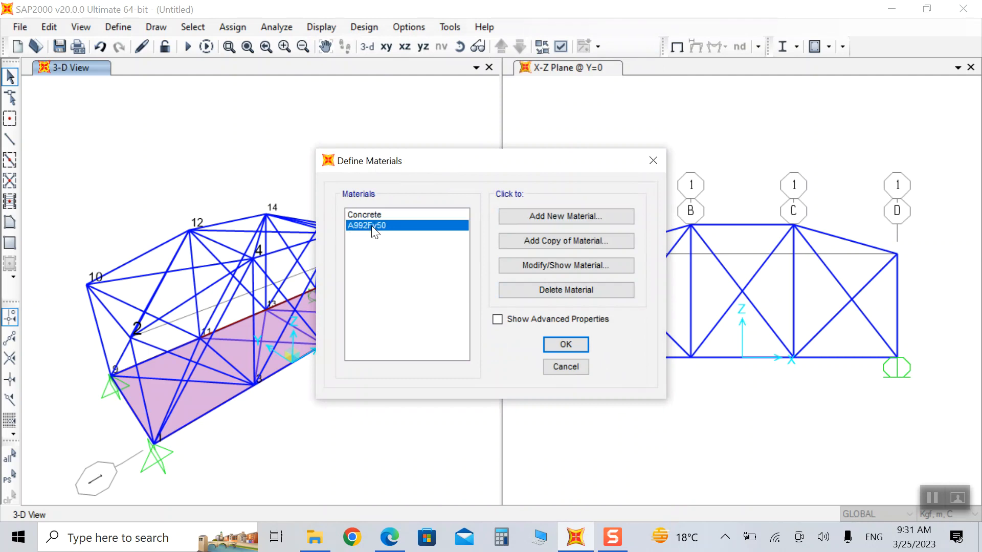
{"action": "left_click", "coordinate": [372, 215]}
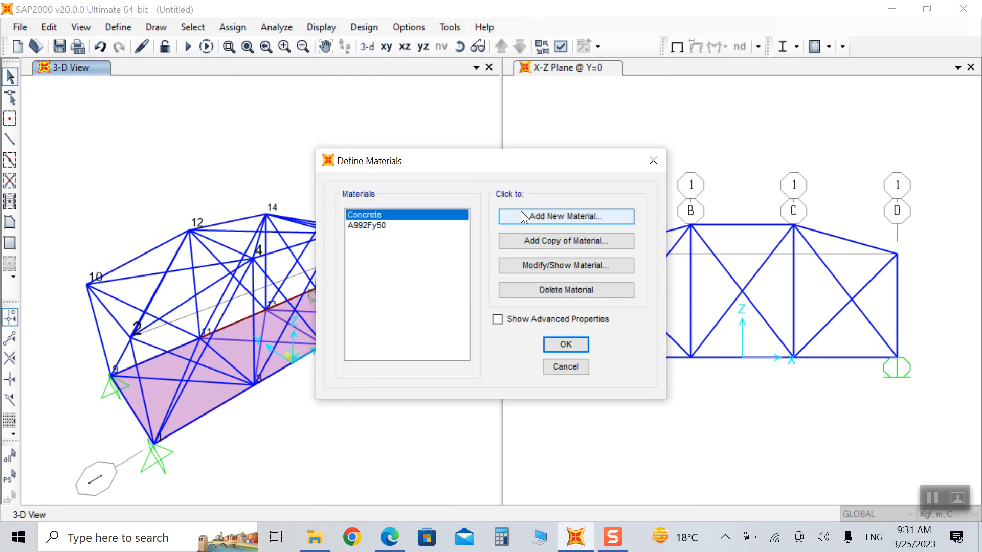
{"action": "left_click", "coordinate": [566, 218]}
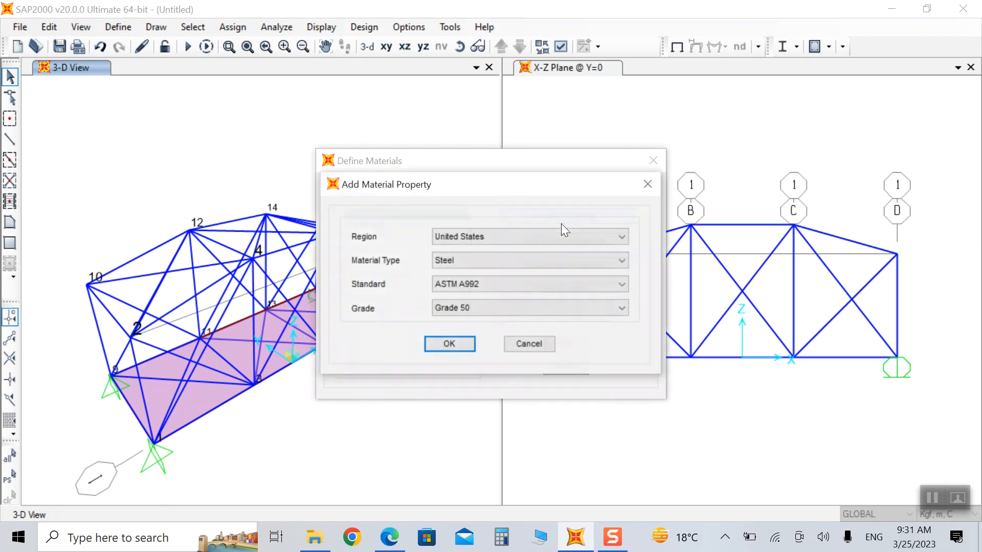
{"action": "left_click", "coordinate": [453, 257]}
{"action": "left_click", "coordinate": [453, 275]}
{"action": "left_click", "coordinate": [469, 284]}
{"action": "left_click", "coordinate": [468, 283]}
{"action": "left_click", "coordinate": [455, 288]}
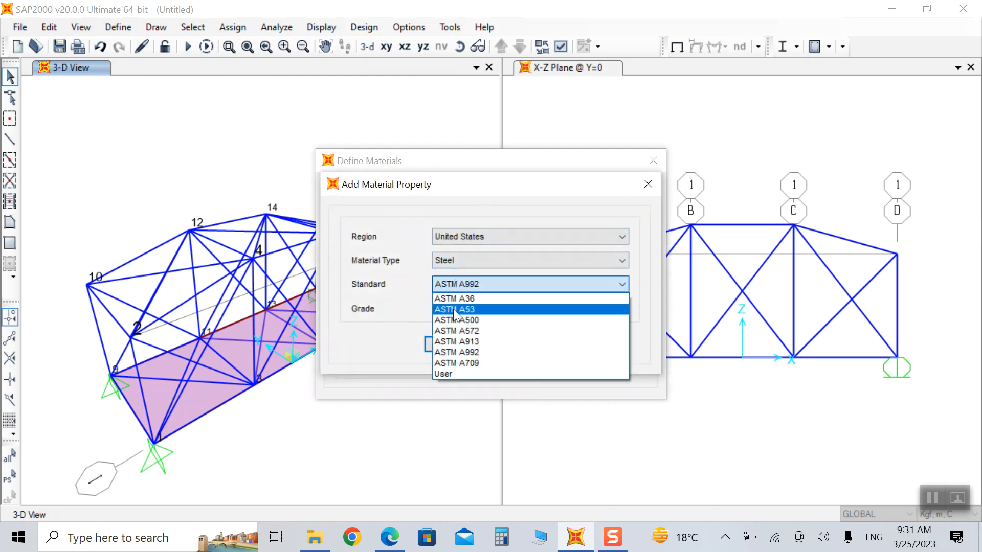
{"action": "left_click", "coordinate": [456, 297]}
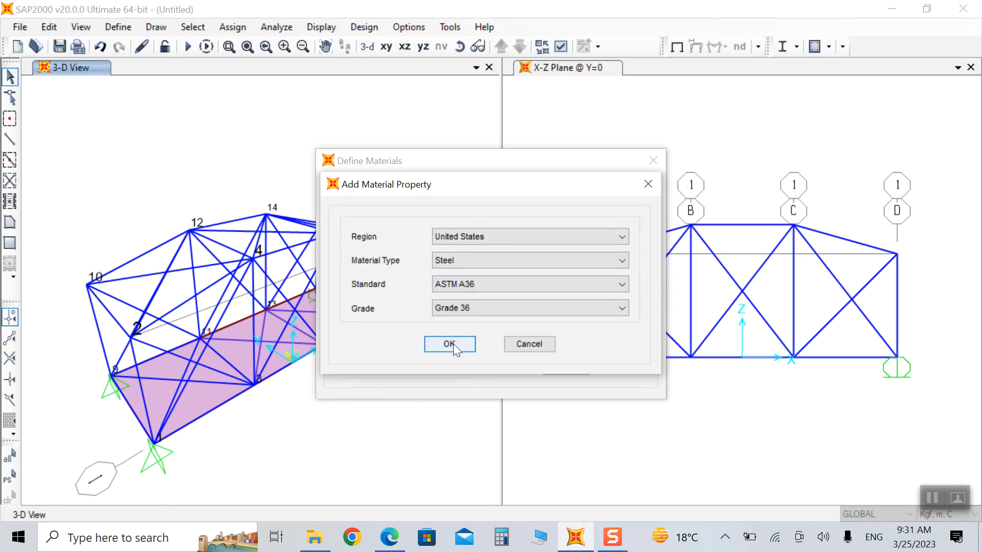
{"action": "left_click", "coordinate": [452, 346]}
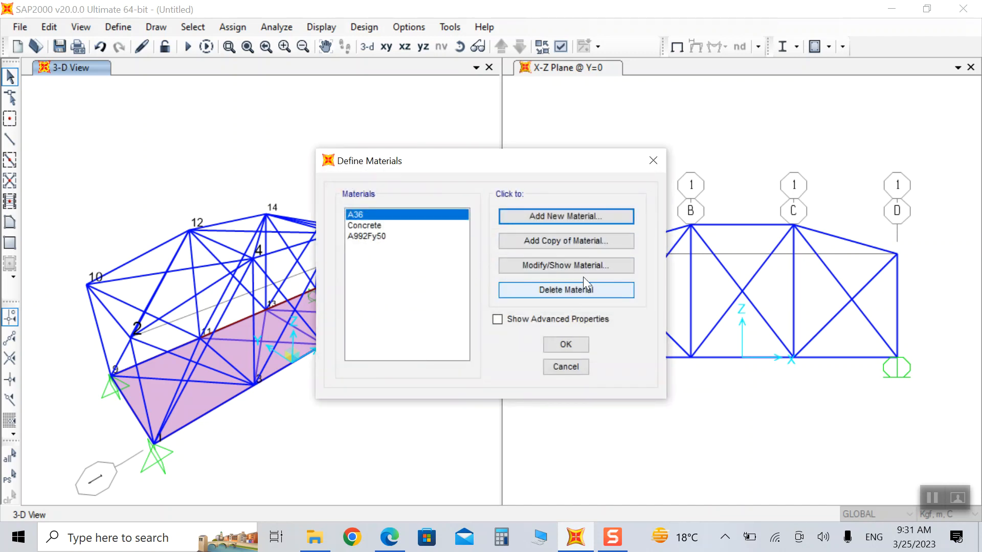
{"action": "left_click", "coordinate": [575, 265]}
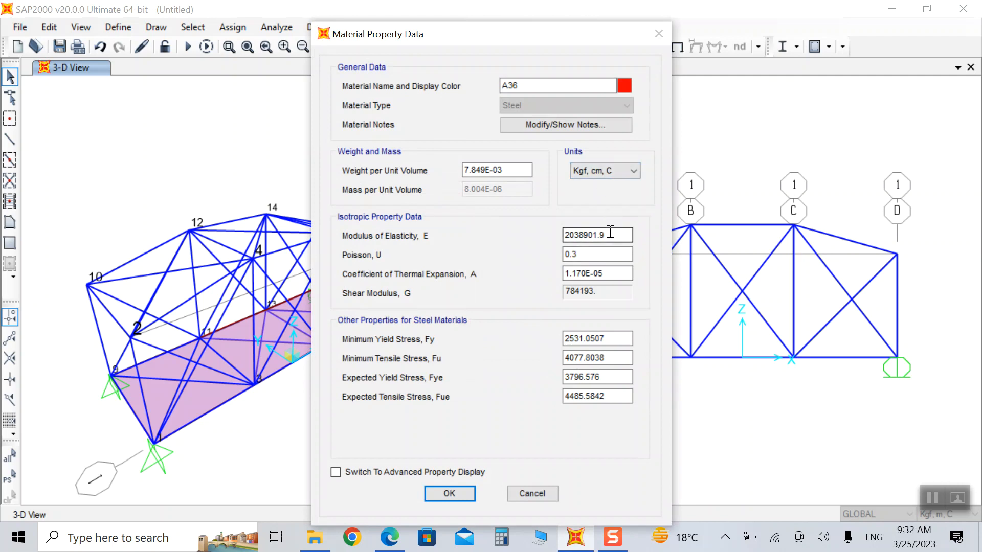
{"action": "double_click", "coordinate": [610, 233]}
{"action": "type", "text": "3200"}
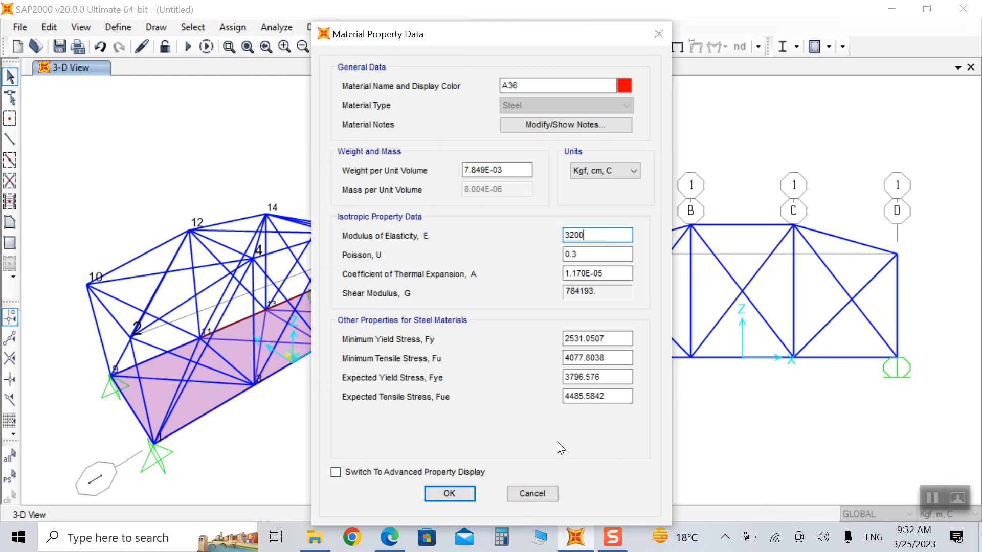
{"action": "key", "text": "Return"}
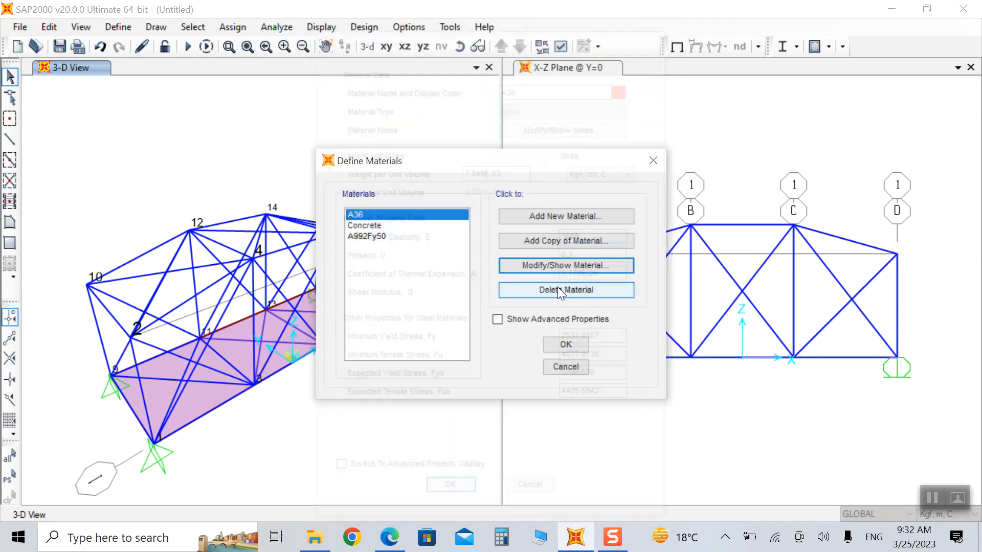
- Set the A36 steel's minimum and expected yield stresses to 3200 and its minimum and expected tensile stresses to 3300
{"action": "left_click", "coordinate": [561, 267]}
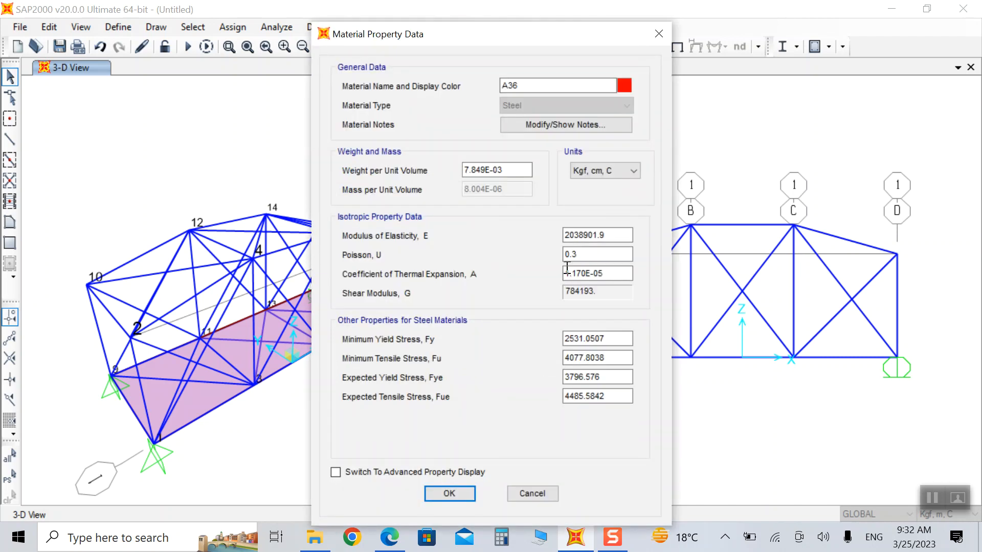
{"action": "double_click", "coordinate": [613, 337]}
{"action": "type", "text": "3200"}
{"action": "double_click", "coordinate": [608, 358]}
{"action": "type", "text": "3"}
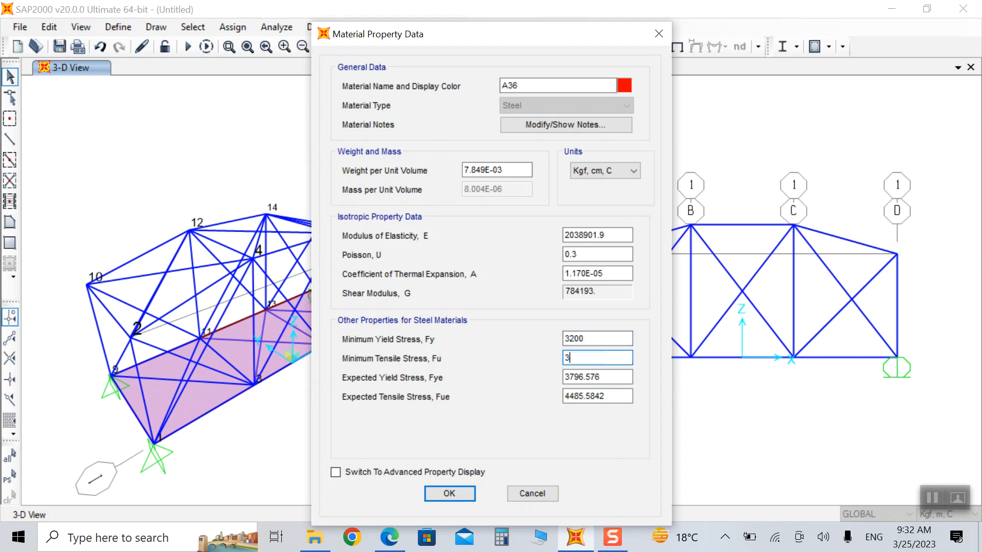
{"action": "type", "text": "300"}
{"action": "double_click", "coordinate": [608, 377]}
{"action": "type", "text": "3200"}
{"action": "left_click_drag", "start_coordinate": [605, 397], "coordinate": [493, 396]}
{"action": "type", "text": "3300"}
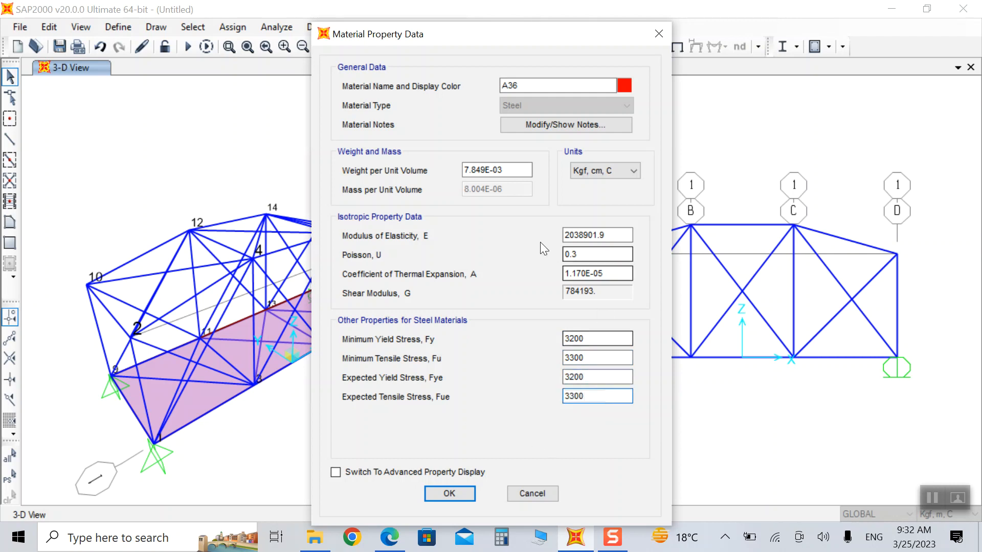
- Set the A36 steel's weight per unit volume to 7.85E-03 and accept the material definitions
{"action": "left_click", "coordinate": [486, 170]}
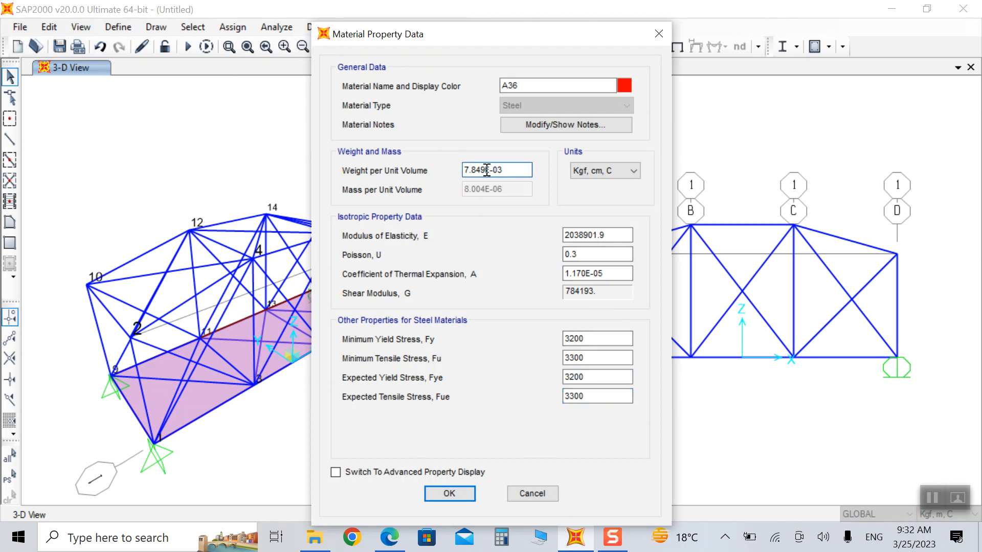
{"action": "key", "text": "BackSpace"}
{"action": "key", "text": "BackSpace"}
{"action": "type", "text": "5"}
{"action": "left_click", "coordinate": [464, 493]}
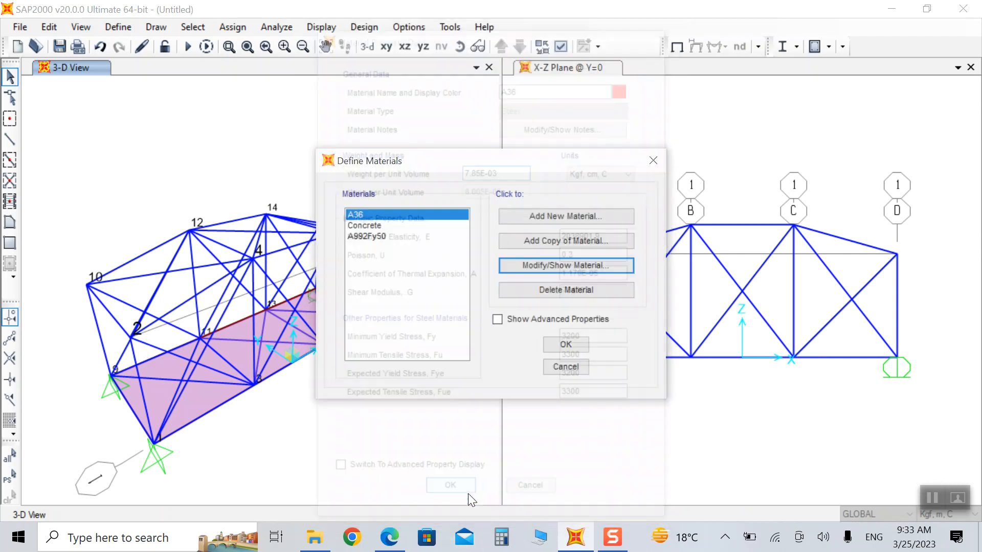
{"action": "left_click", "coordinate": [551, 346]}
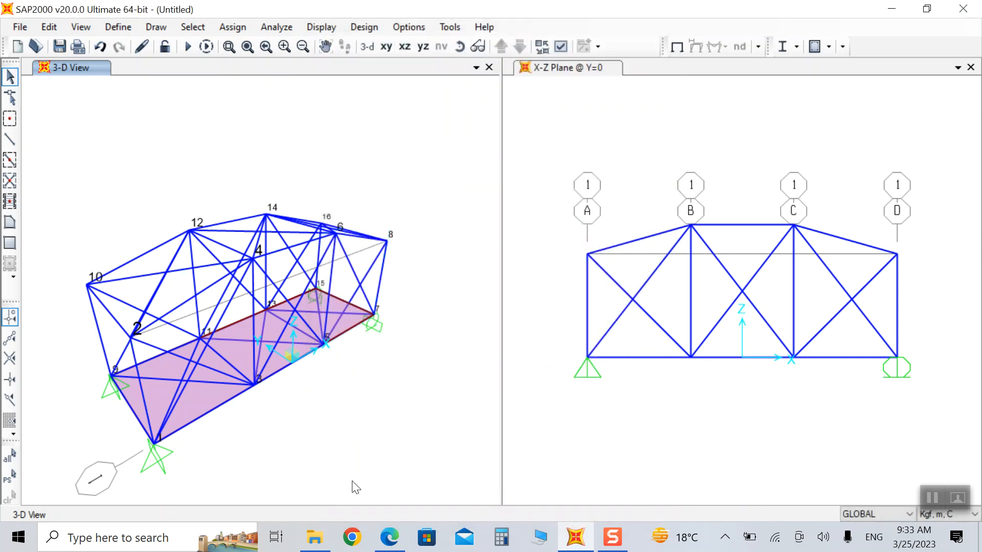
- Add a load pattern named LIVE of type Live and accept the load pattern definitions
{"action": "left_click", "coordinate": [118, 28]}
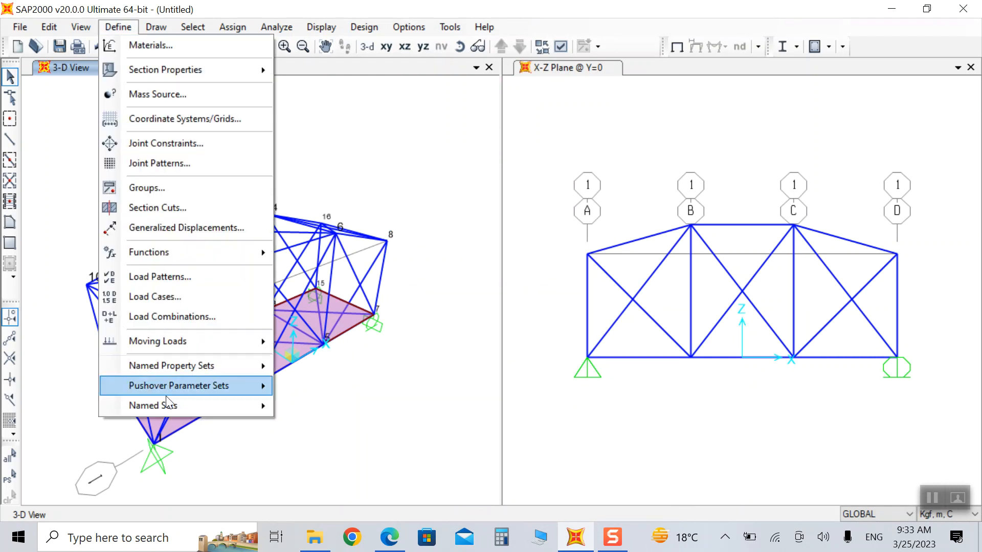
{"action": "left_click", "coordinate": [185, 277]}
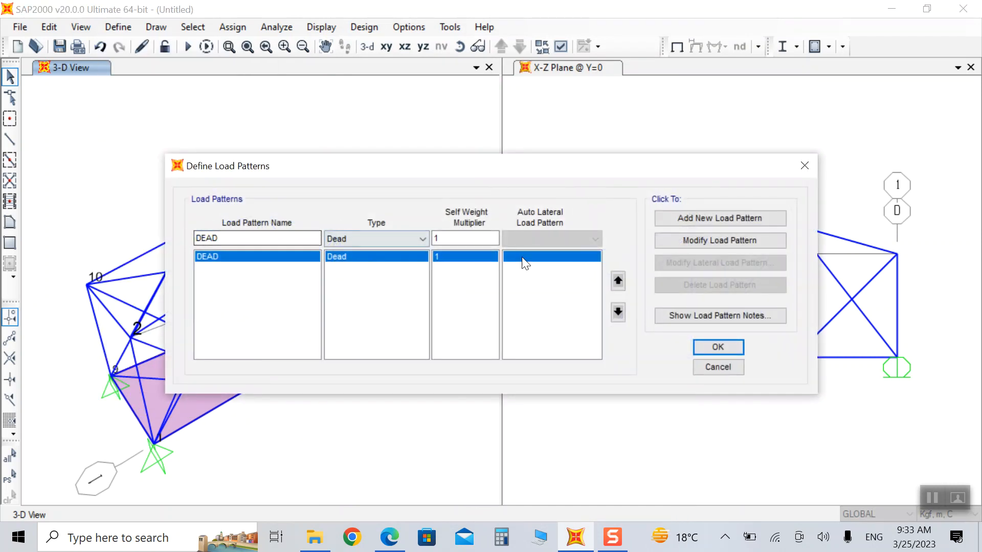
{"action": "type", "text": "LIVE"}
{"action": "left_click", "coordinate": [377, 238]}
{"action": "left_click", "coordinate": [354, 263]}
{"action": "left_click", "coordinate": [721, 218]}
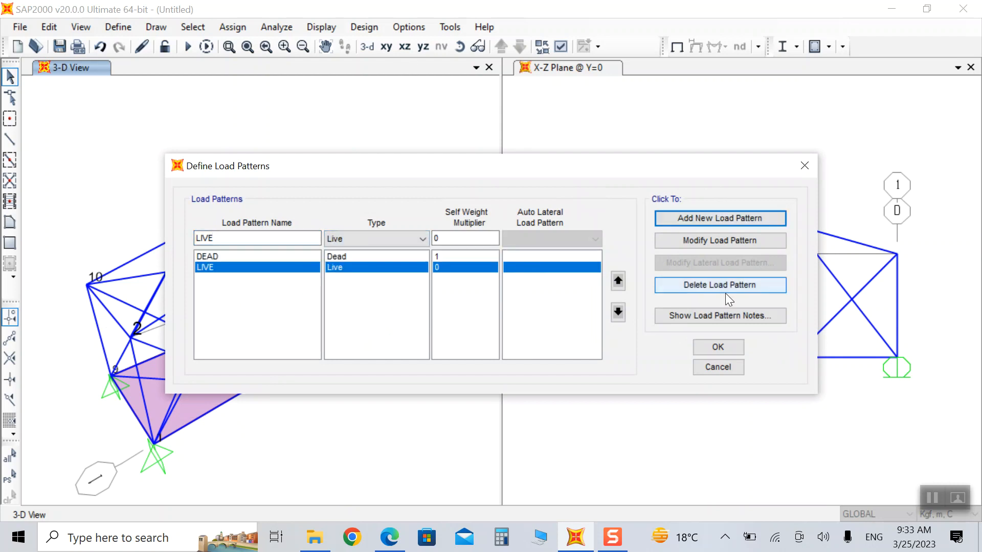
{"action": "left_click", "coordinate": [718, 347]}
- Create the Linear Add load combination COMB1 and include the DEAD case with a scale factor of 1.2
{"action": "left_click", "coordinate": [118, 27]}
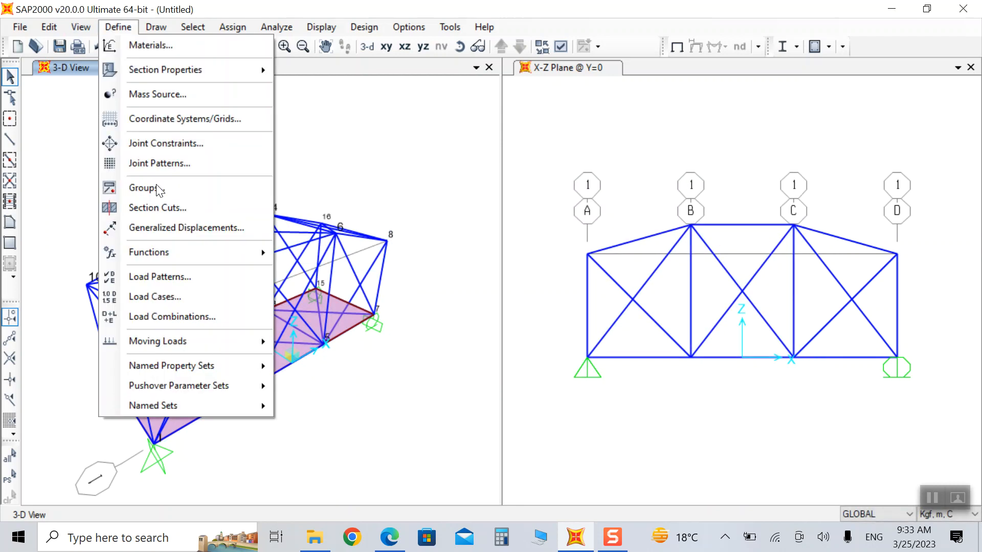
{"action": "left_click", "coordinate": [174, 316]}
{"action": "left_click", "coordinate": [560, 200]}
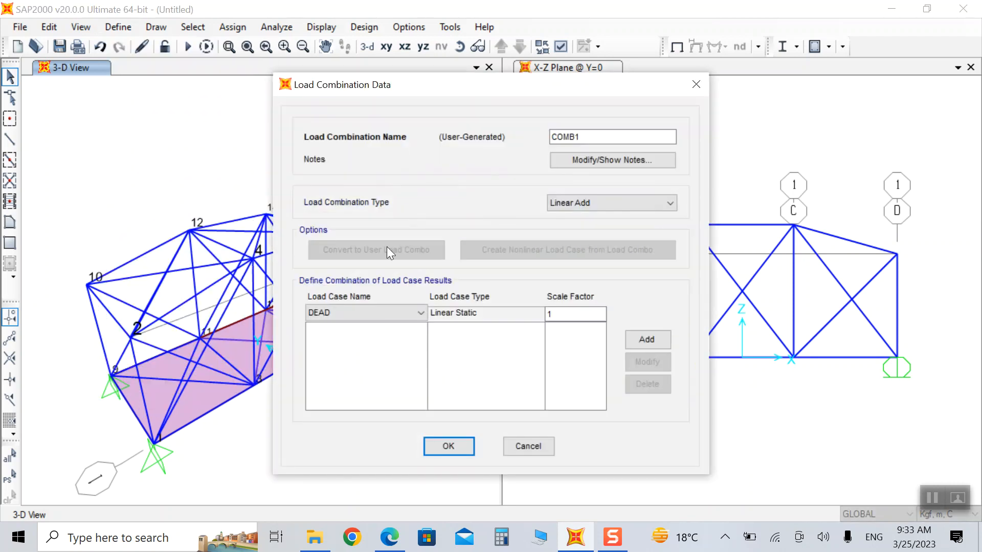
{"action": "double_click", "coordinate": [551, 314]}
{"action": "type", "text": "1.2"}
{"action": "left_click", "coordinate": [655, 339]}
- Include the LIVE case in COMB1 with a scale factor of 1.6 and accept the load combination
{"action": "left_click", "coordinate": [366, 312]}
{"action": "left_click", "coordinate": [358, 335]}
{"action": "left_click", "coordinate": [570, 313]}
{"action": "key", "text": "BackSpace"}
{"action": "type", "text": "6"}
{"action": "key", "text": "BackSpace"}
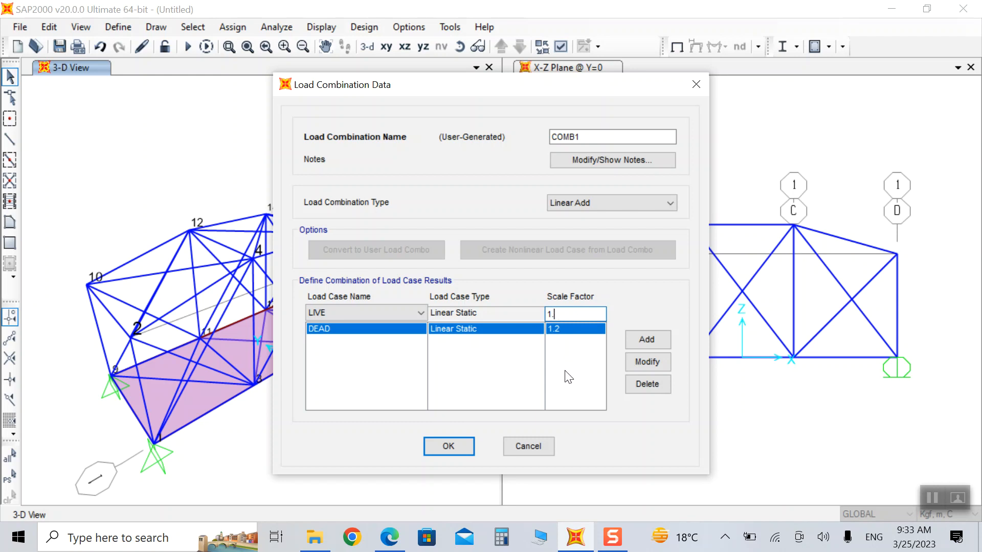
{"action": "type", "text": "6"}
{"action": "left_click", "coordinate": [646, 340]}
{"action": "left_click", "coordinate": [452, 441]}
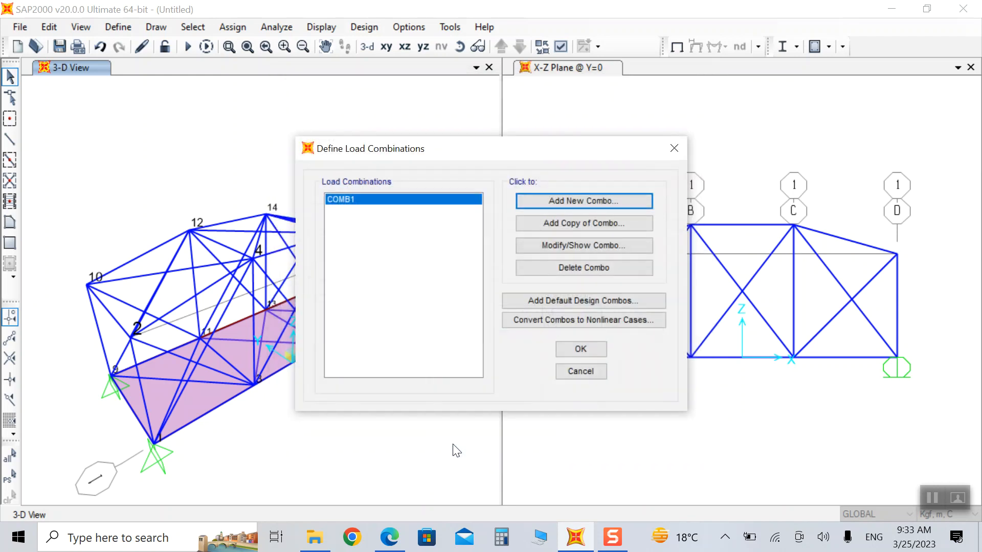
{"action": "left_click", "coordinate": [580, 350]}
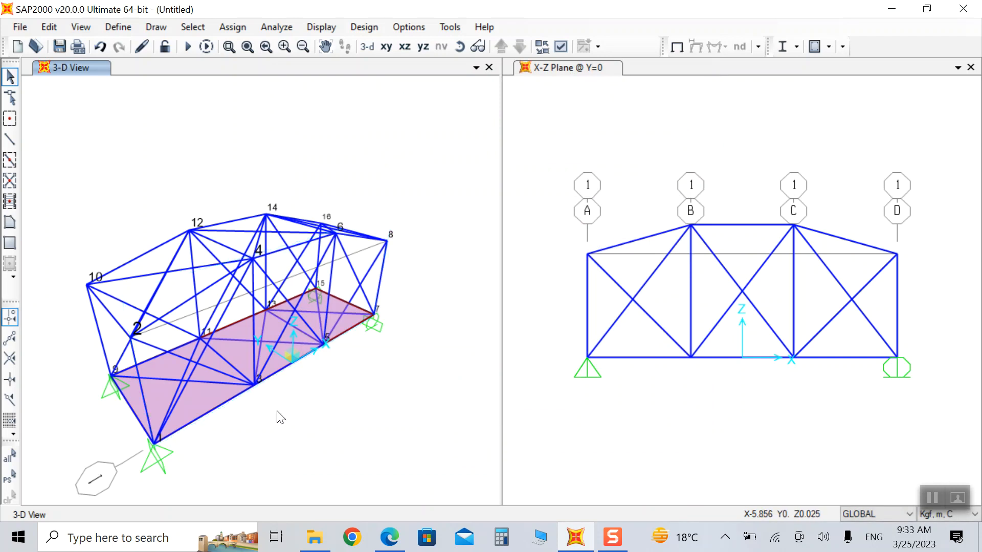
- Select the bottom deck area and check which area sections are available for assignment
{"action": "left_click", "coordinate": [207, 392]}
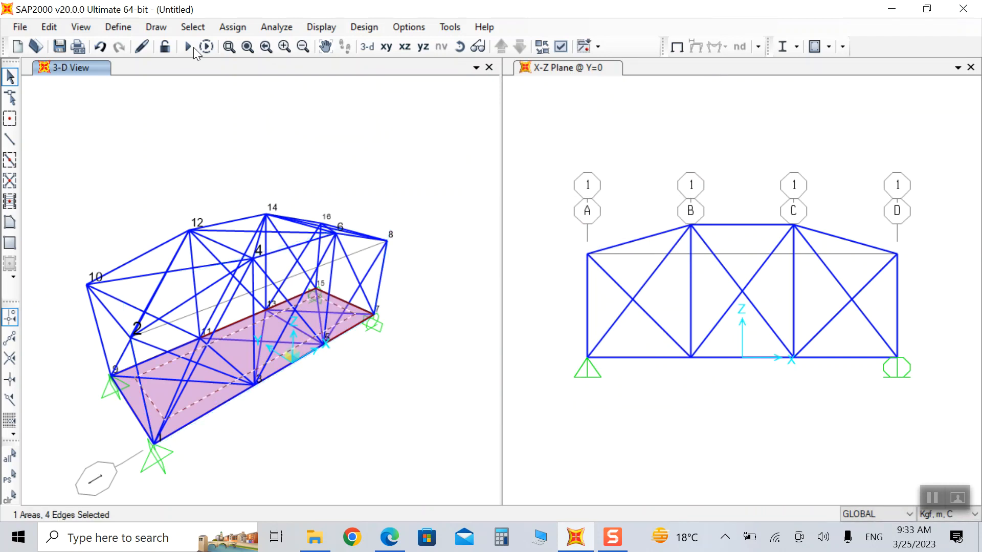
{"action": "left_click", "coordinate": [232, 26]}
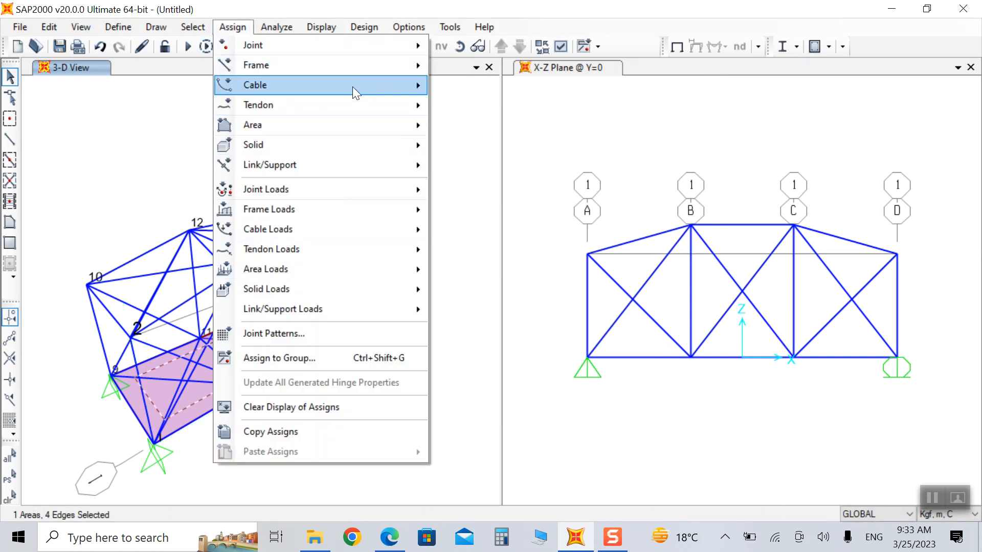
{"action": "mouse_move", "coordinate": [358, 65]}
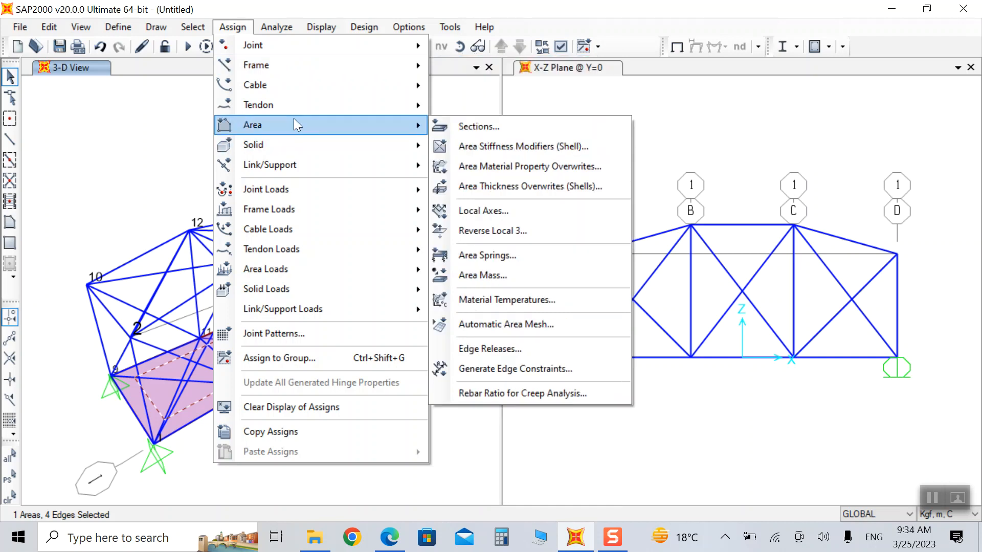
{"action": "left_click", "coordinate": [488, 132]}
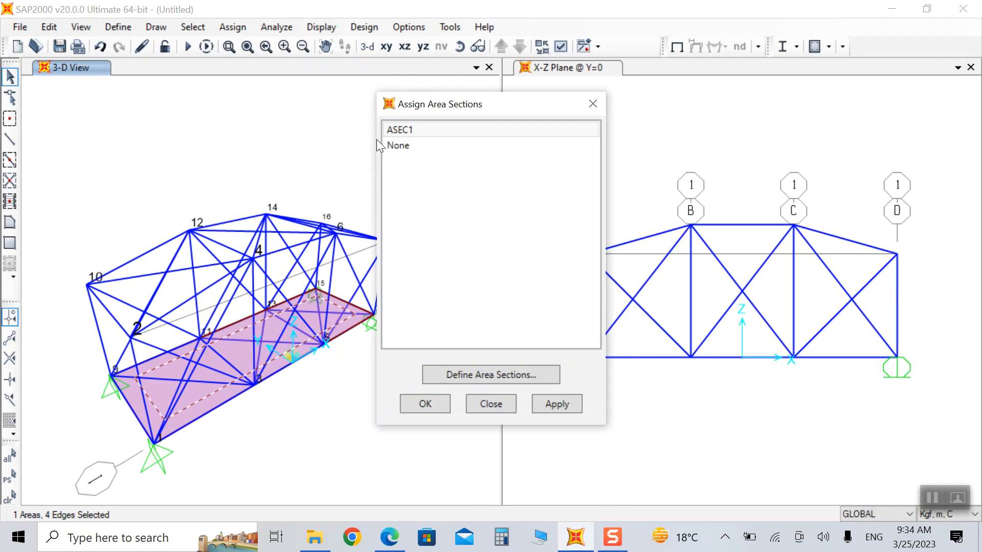
{"action": "left_click", "coordinate": [590, 105]}
- Add a new shell area section and name it SLAB
{"action": "left_click", "coordinate": [127, 26]}
{"action": "left_click", "coordinate": [127, 25]}
{"action": "left_click", "coordinate": [126, 27]}
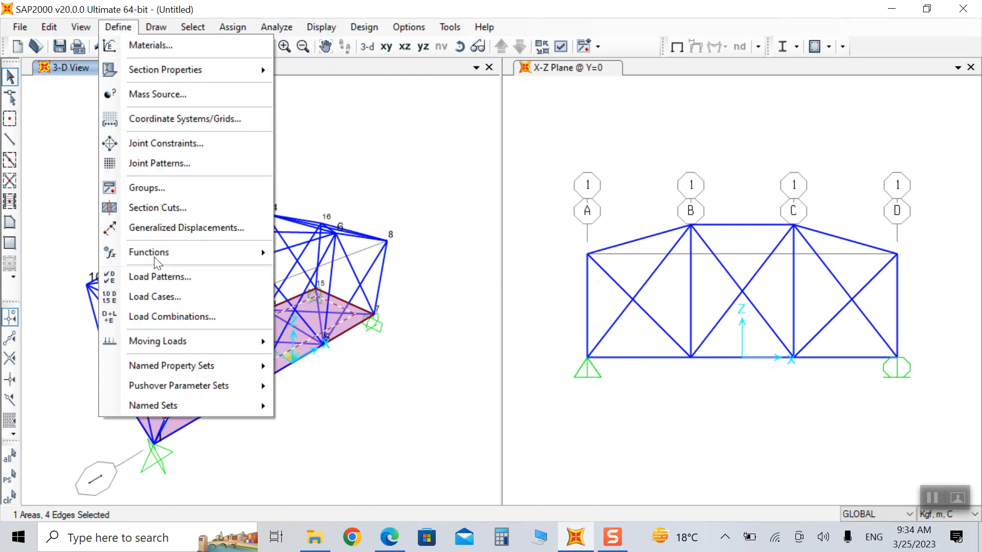
{"action": "mouse_move", "coordinate": [177, 66]}
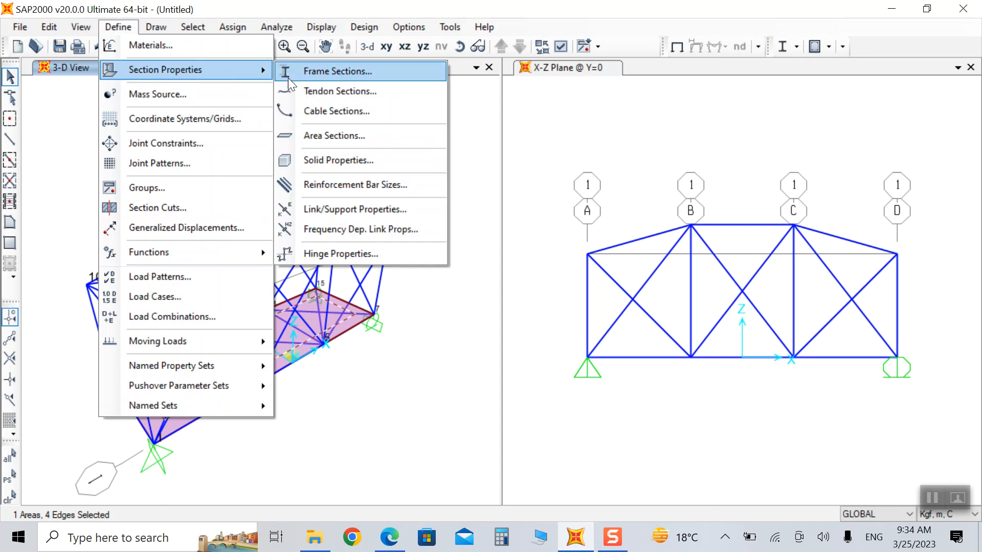
{"action": "left_click", "coordinate": [327, 128]}
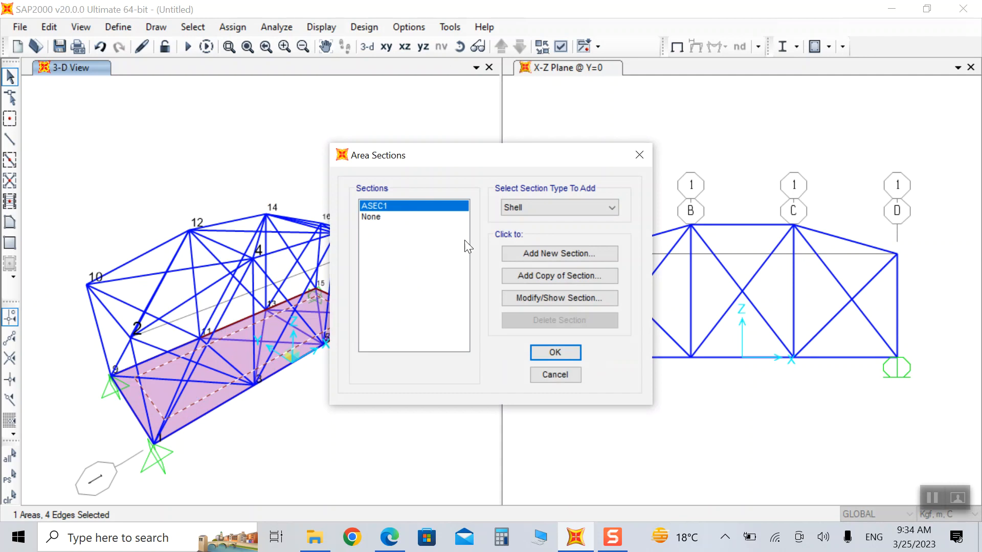
{"action": "left_click", "coordinate": [539, 255]}
{"action": "double_click", "coordinate": [412, 148]}
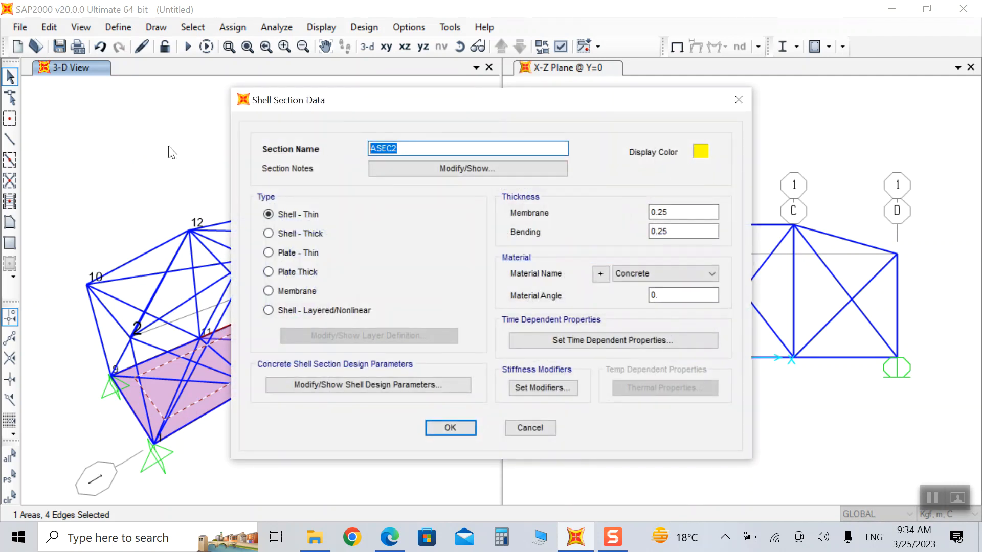
{"action": "type", "text": "SLAB"}
- Set the SLAB section's membrane thickness to 30cm and its bending thickness to 0.3 m
{"action": "left_click", "coordinate": [679, 211]}
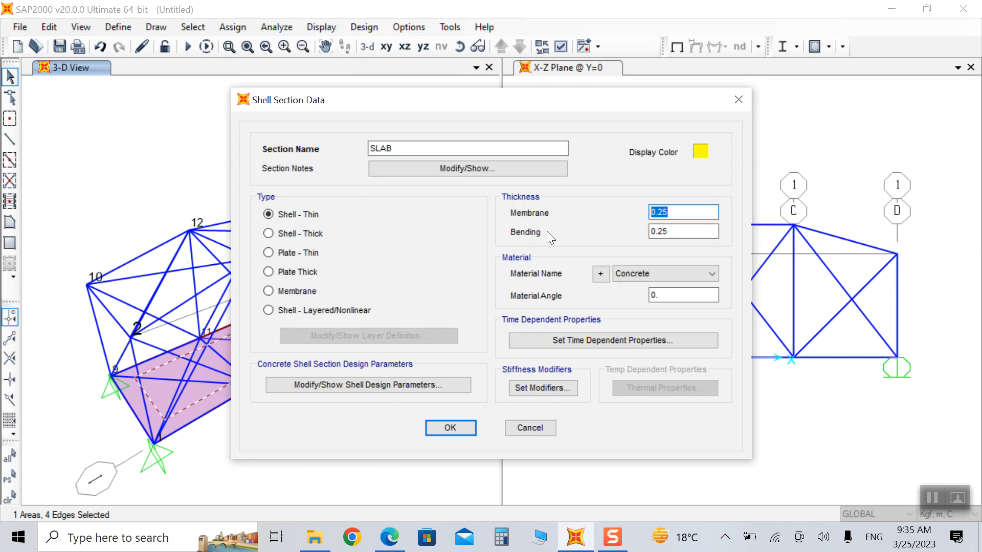
{"action": "type", "text": "30cm"}
{"action": "left_click", "coordinate": [685, 231]}
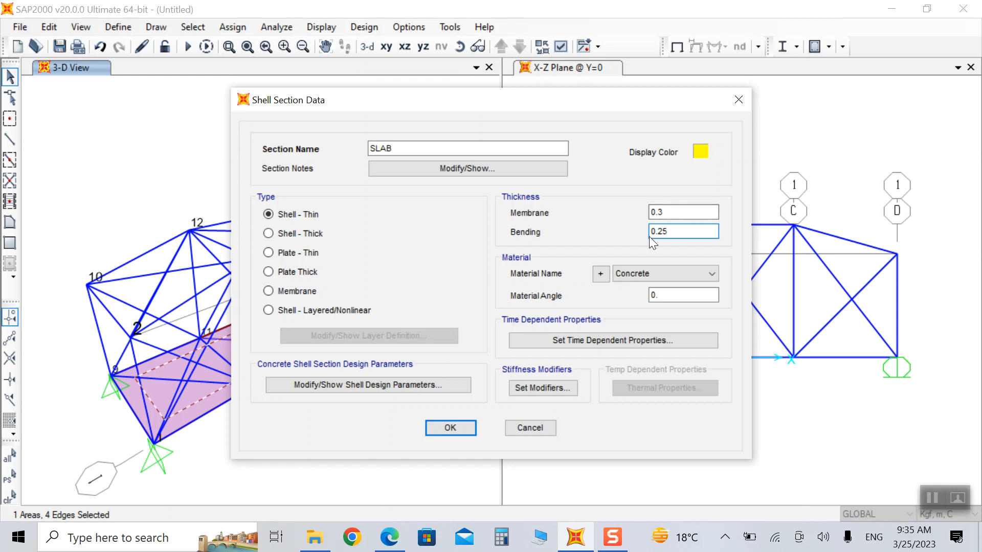
{"action": "type", "text": "3"}
- From the SLAB section's concrete design parameters, add a United States rebar material with standard ASTM A615, Grade 60
{"action": "left_click", "coordinate": [357, 385]}
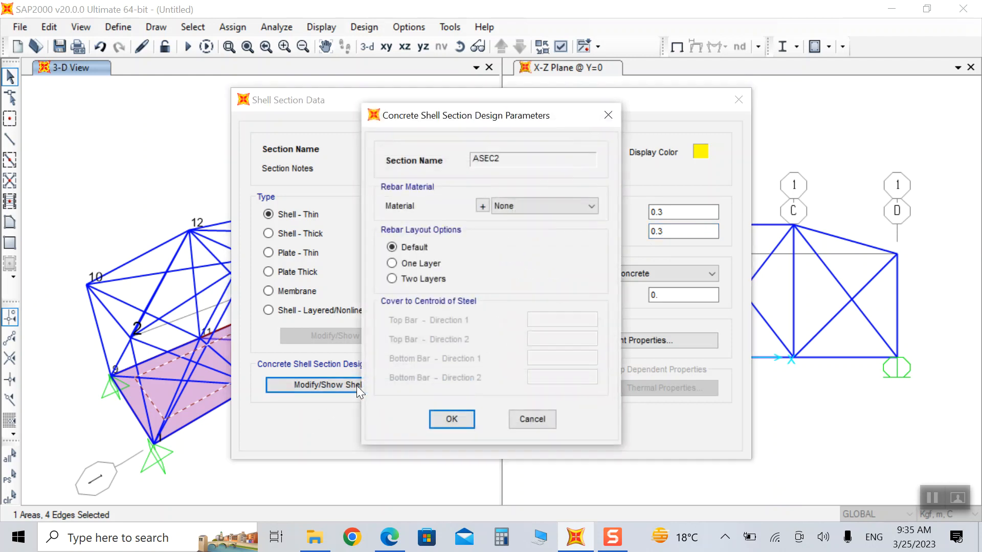
{"action": "left_click", "coordinate": [499, 204]}
{"action": "left_click", "coordinate": [482, 207]}
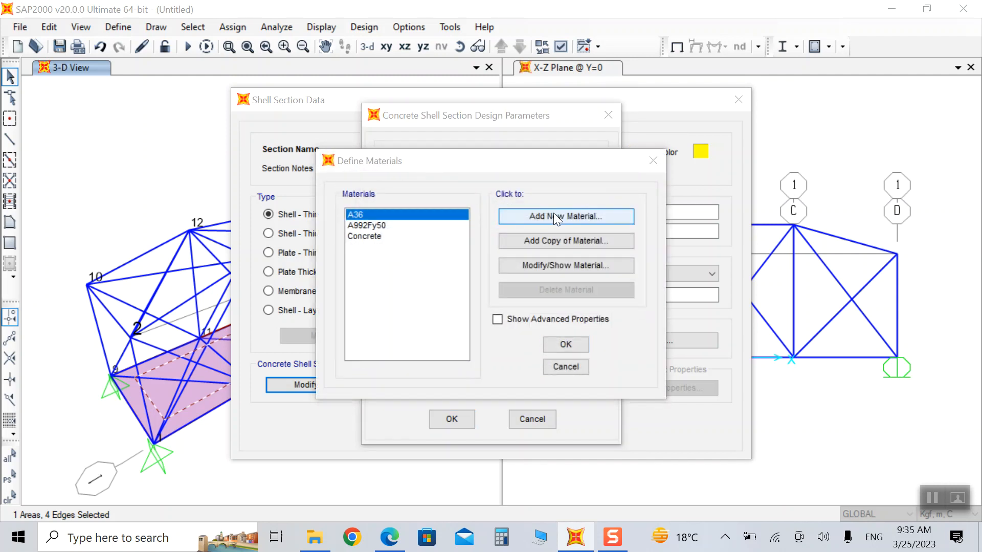
{"action": "left_click", "coordinate": [553, 213]}
{"action": "left_click", "coordinate": [460, 255]}
{"action": "left_click", "coordinate": [461, 315]}
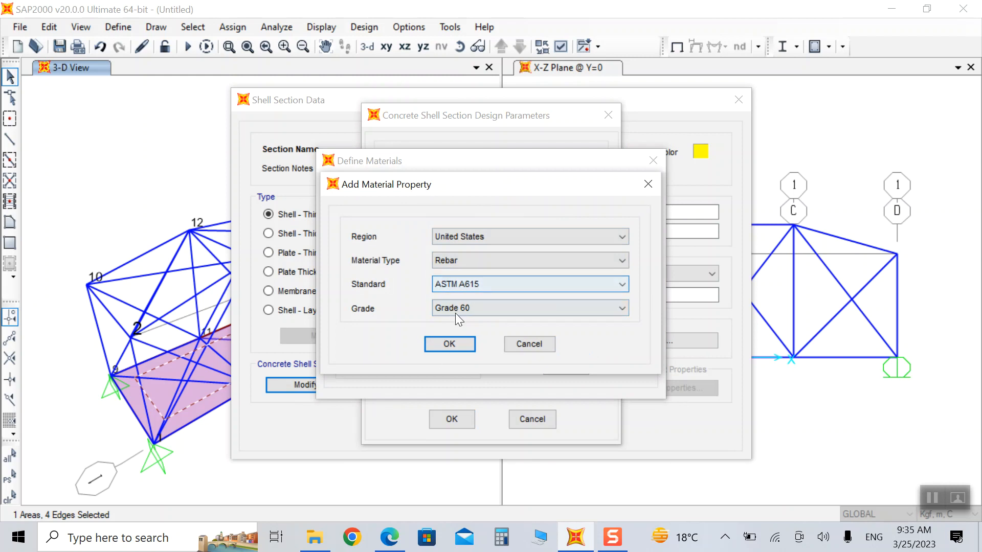
{"action": "left_click", "coordinate": [449, 344]}
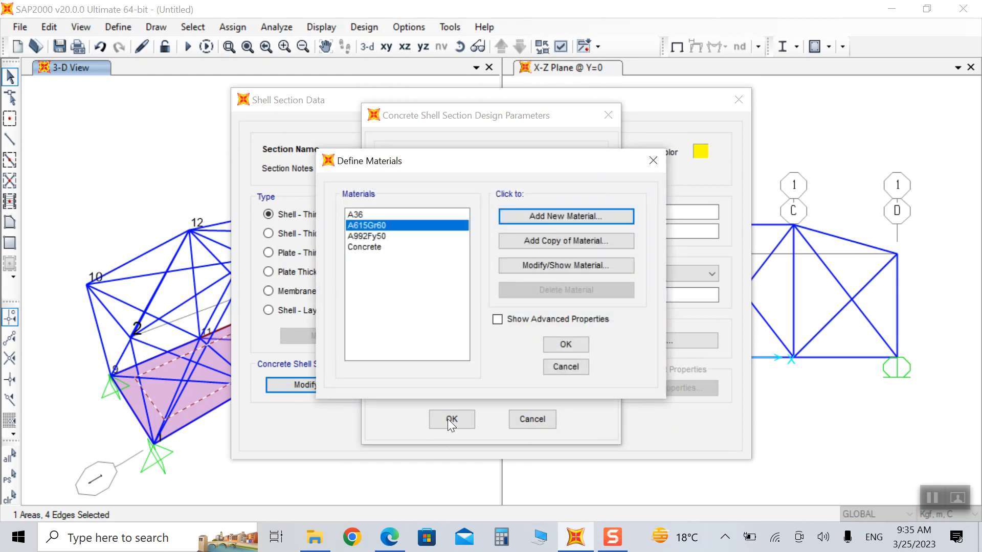
- Rename the A615Gr60 material to REBAR and change its display color to cyan
{"action": "left_click", "coordinate": [448, 419]}
{"action": "left_click", "coordinate": [543, 261]}
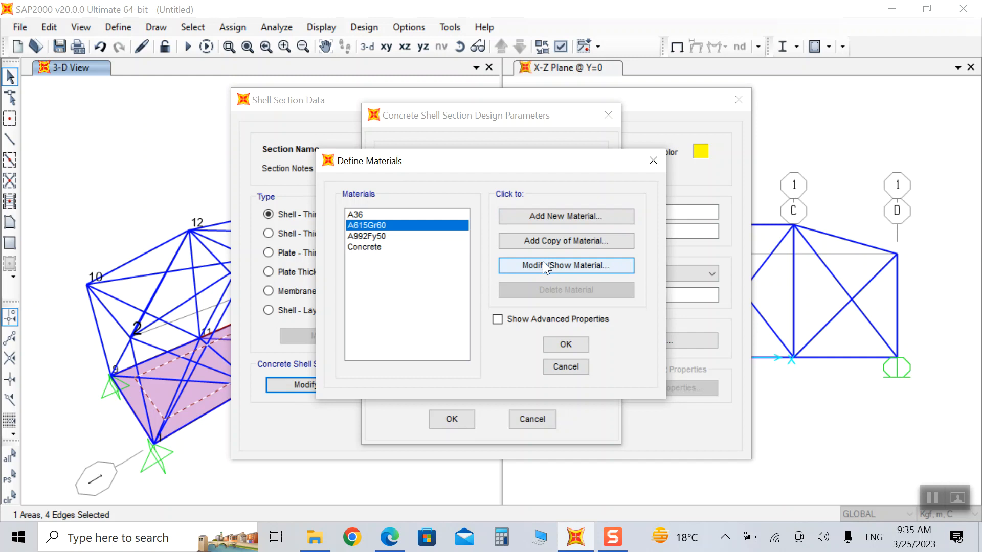
{"action": "left_click_drag", "start_coordinate": [578, 87], "coordinate": [436, 105]}
{"action": "type", "text": "REBAR"}
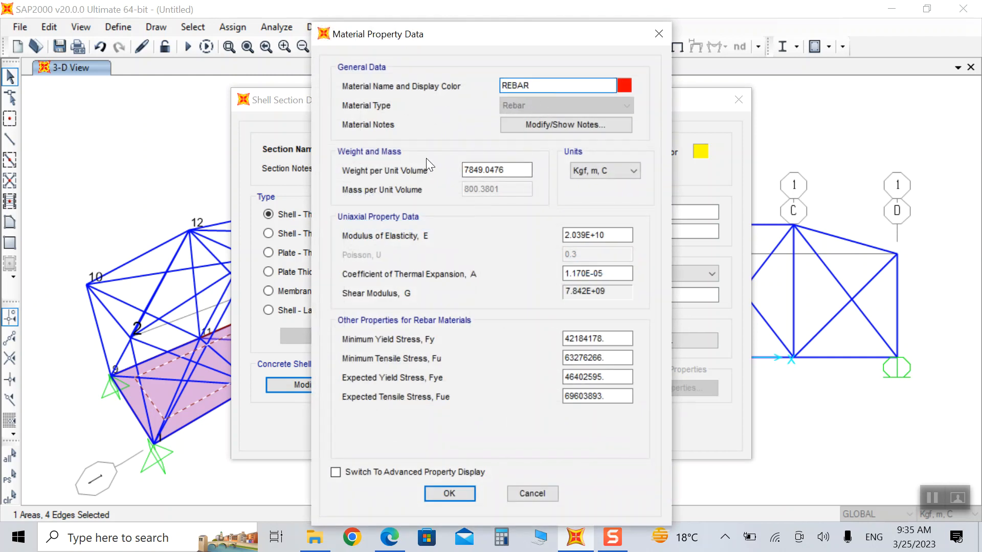
{"action": "left_click", "coordinate": [626, 85]}
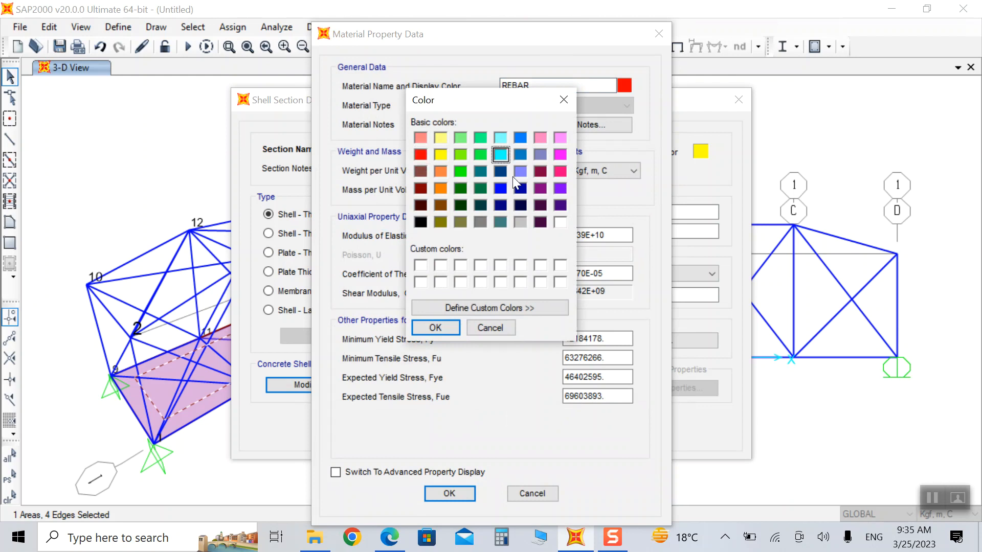
{"action": "left_click", "coordinate": [435, 328]}
{"action": "left_click", "coordinate": [449, 494]}
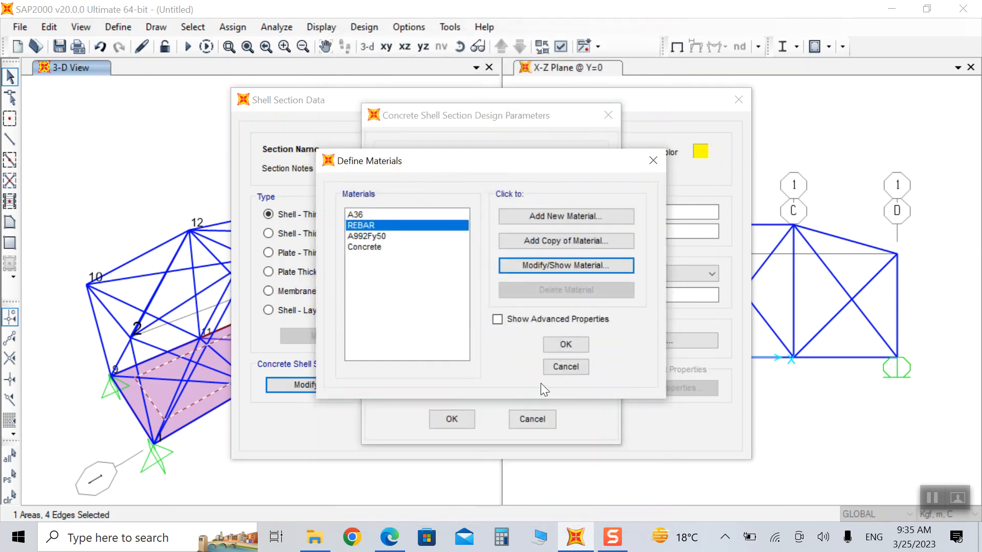
- Accept the material definitions, leave the slab's rebar material at None, and save the SLAB area section
{"action": "left_click", "coordinate": [574, 336]}
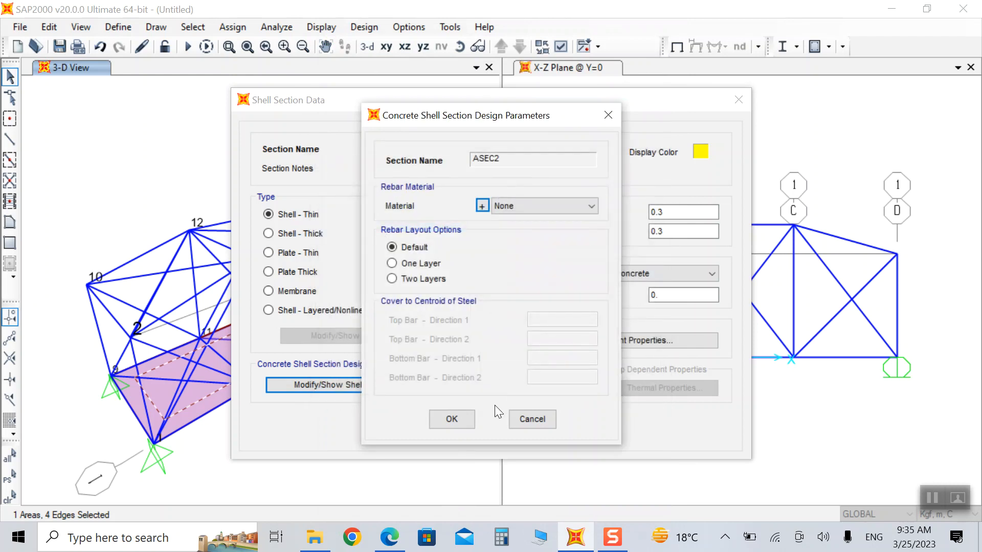
{"action": "left_click", "coordinate": [506, 210]}
{"action": "left_click", "coordinate": [516, 214]}
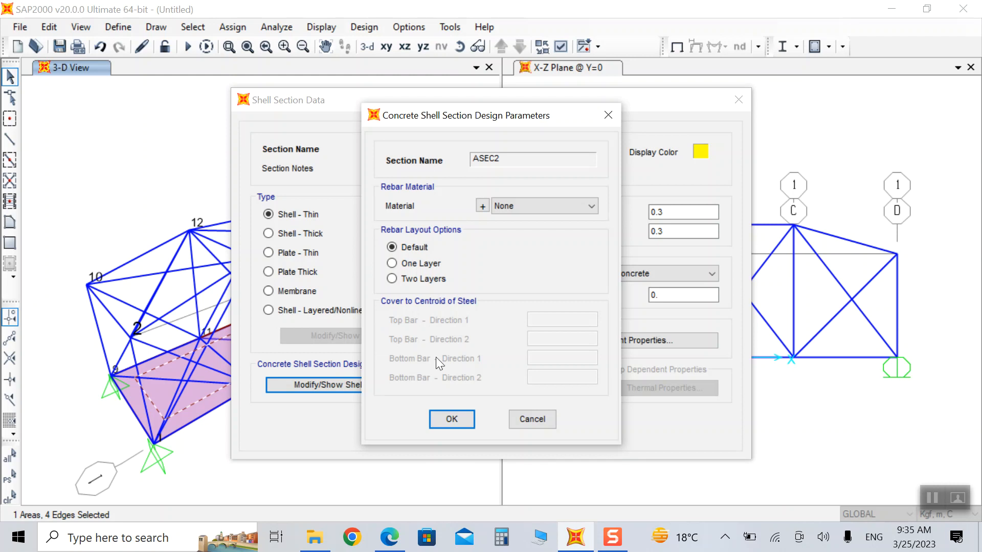
{"action": "left_click", "coordinate": [436, 425]}
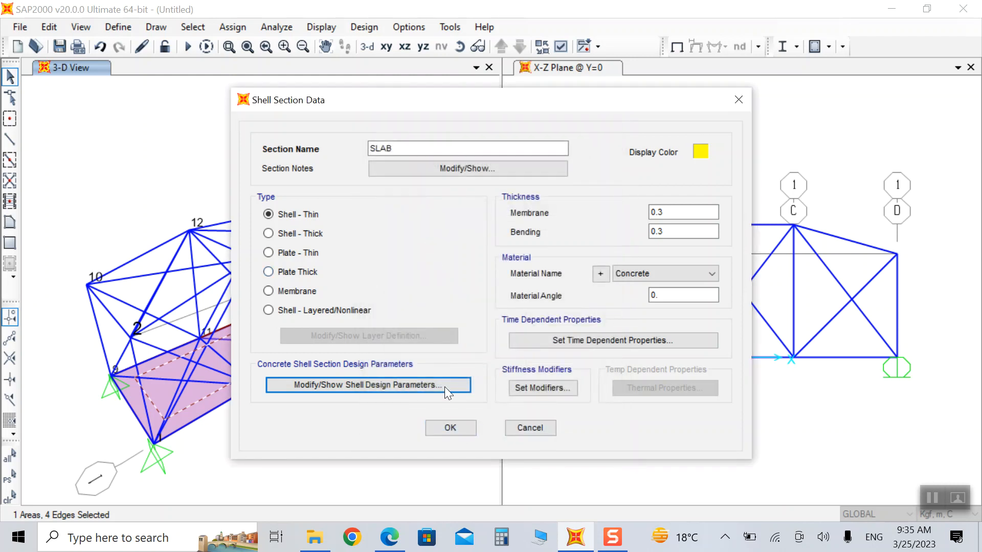
{"action": "left_click", "coordinate": [457, 427]}
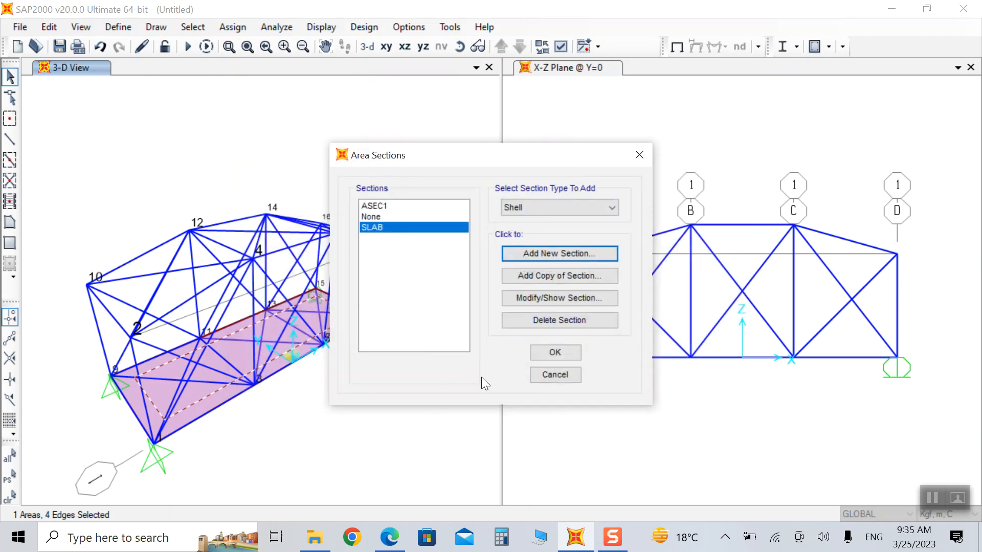
{"action": "left_click", "coordinate": [542, 353]}
- Assign the SLAB section to the selected deck area
{"action": "left_click", "coordinate": [242, 28]}
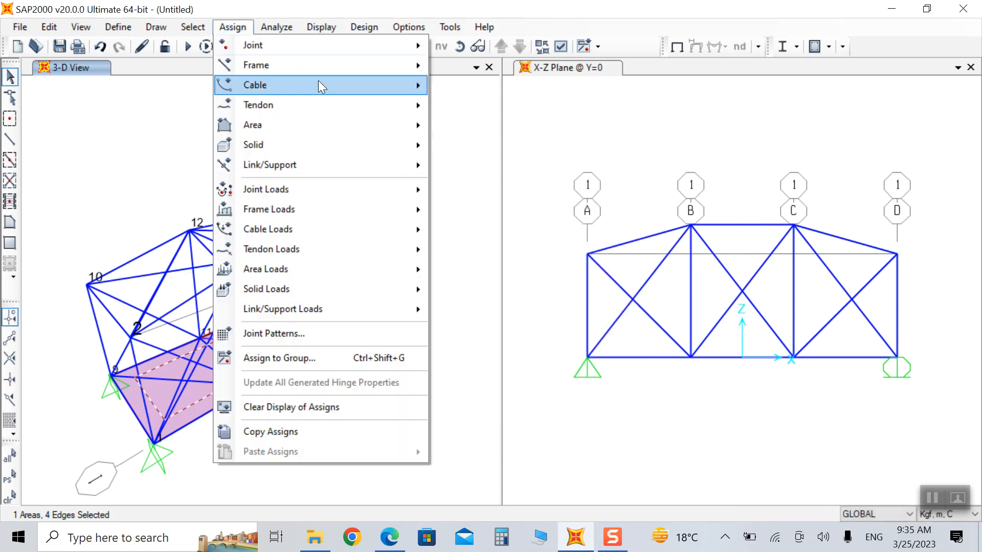
{"action": "mouse_move", "coordinate": [362, 128]}
{"action": "left_click", "coordinate": [478, 126]}
{"action": "left_click", "coordinate": [419, 160]}
{"action": "left_click", "coordinate": [547, 403]}
{"action": "left_click", "coordinate": [423, 405]}
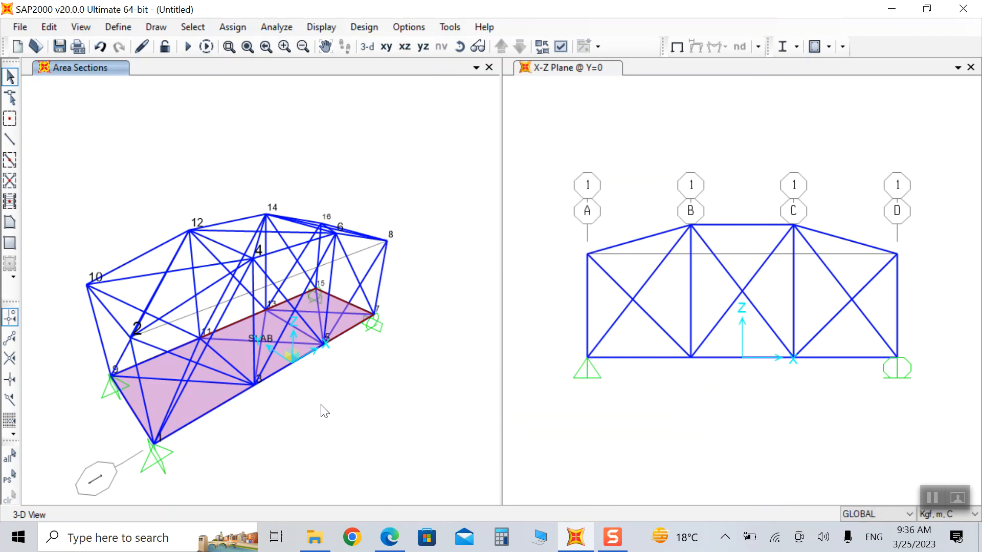
- Select the whole model except the deck area and assign the AUTO1 frame section to all truss members
{"action": "key", "text": "ctrl+a"}
{"action": "scroll", "coordinate": [205, 387], "scroll_direction": "up", "scroll_amount": 2}
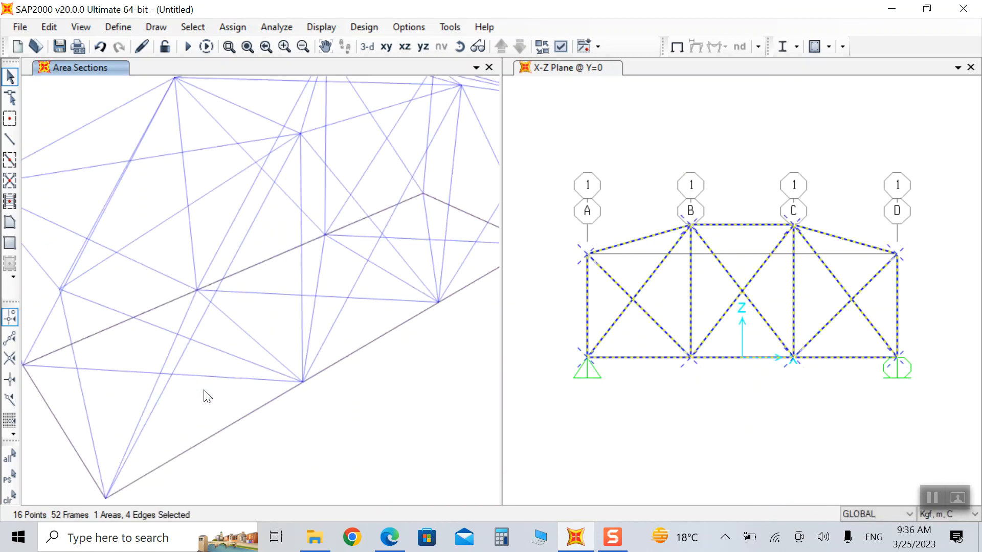
{"action": "left_click", "coordinate": [190, 392]}
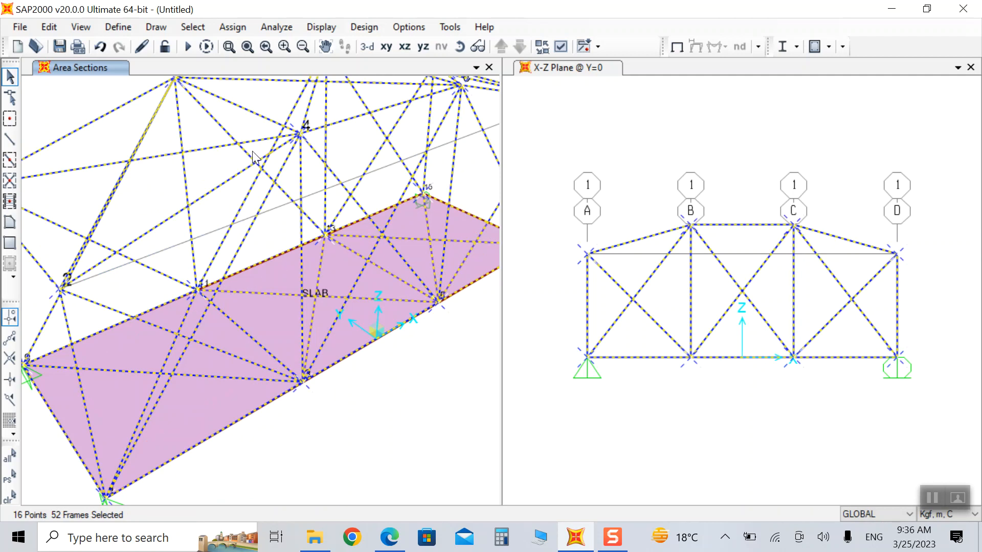
{"action": "left_click", "coordinate": [232, 27]}
{"action": "mouse_move", "coordinate": [336, 62]}
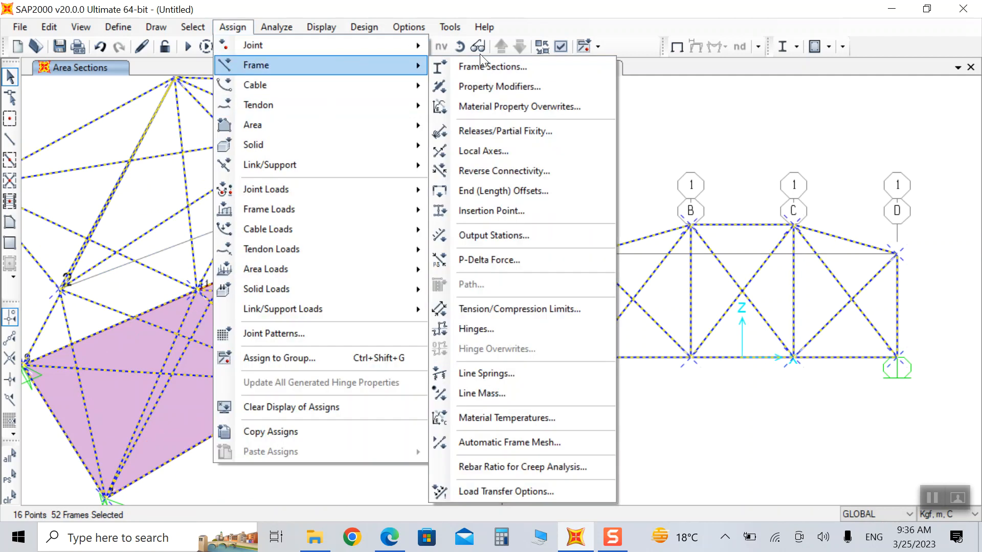
{"action": "left_click", "coordinate": [475, 68]}
{"action": "scroll", "coordinate": [440, 265], "scroll_direction": "down", "scroll_amount": 1}
{"action": "scroll", "coordinate": [436, 299], "scroll_direction": "up", "scroll_amount": 1}
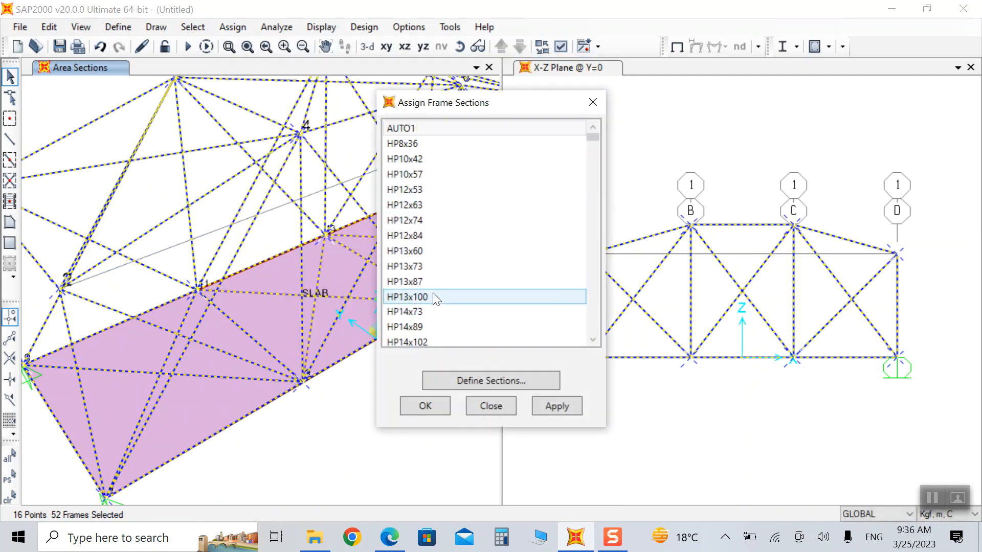
{"action": "left_click", "coordinate": [399, 129]}
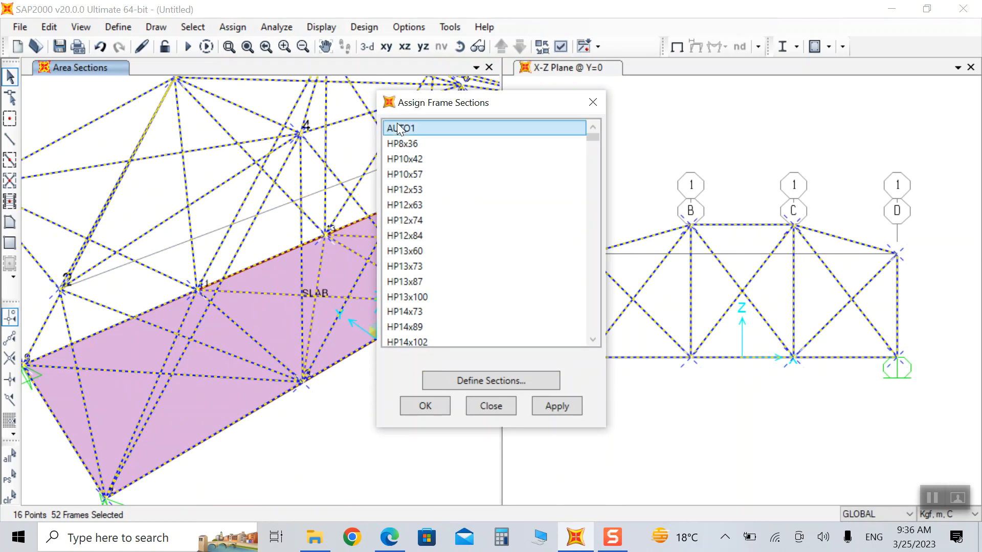
{"action": "left_click", "coordinate": [553, 408]}
{"action": "left_click", "coordinate": [424, 405]}
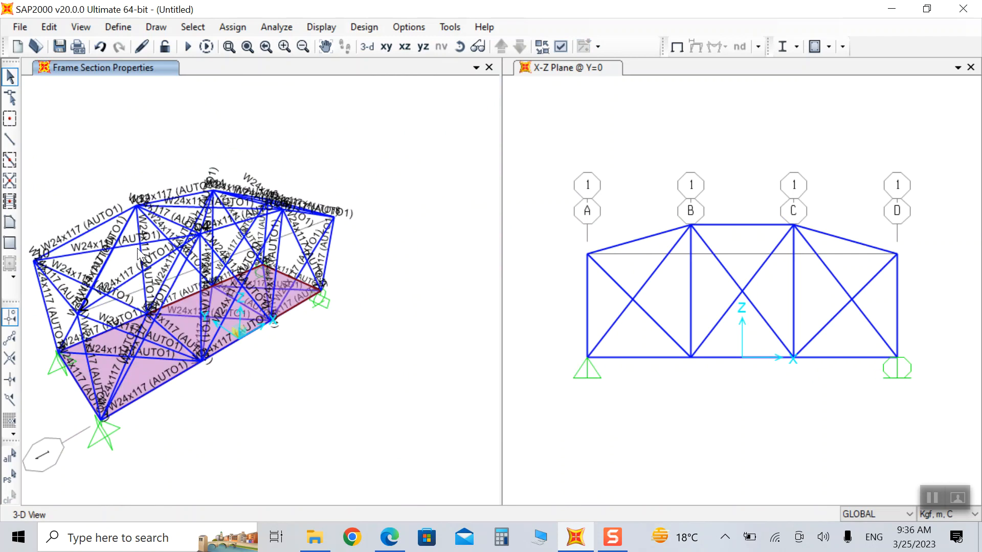
- Inspect the section labels on the members and set the 3-D view type to Extrude
{"action": "scroll", "coordinate": [137, 247], "scroll_direction": "up", "scroll_amount": 3}
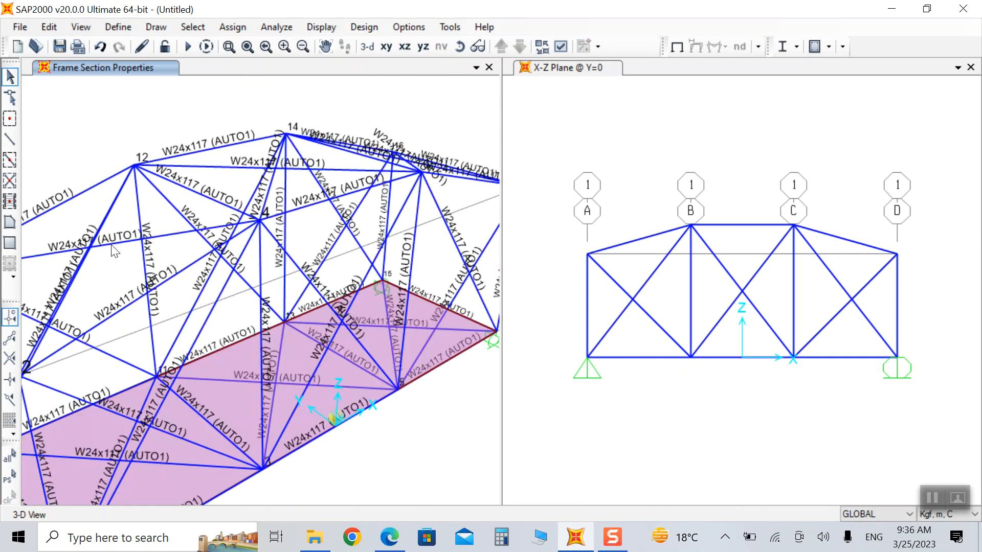
{"action": "scroll", "coordinate": [269, 240], "scroll_direction": "down", "scroll_amount": 3}
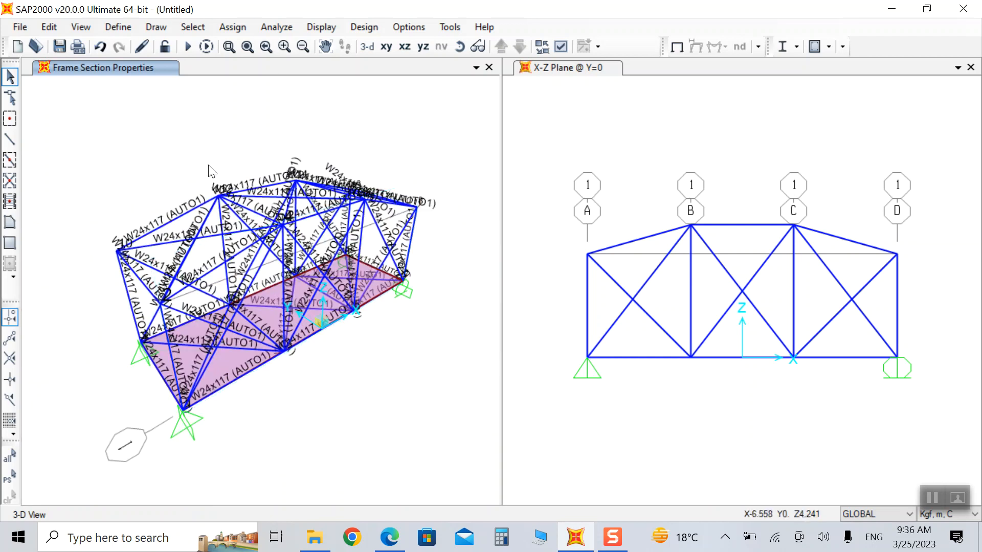
{"action": "left_click", "coordinate": [81, 27]}
{"action": "left_click", "coordinate": [134, 105]}
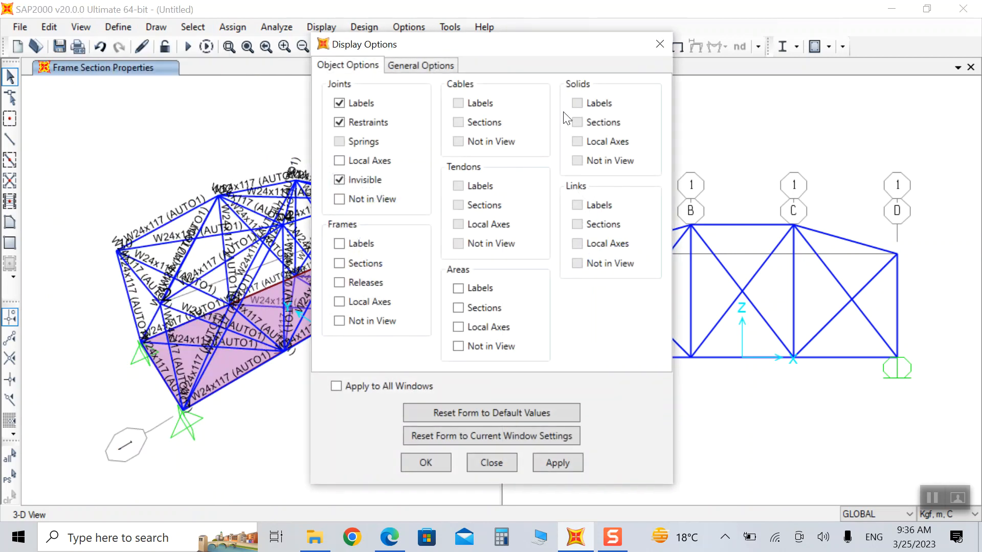
{"action": "left_click", "coordinate": [417, 73]}
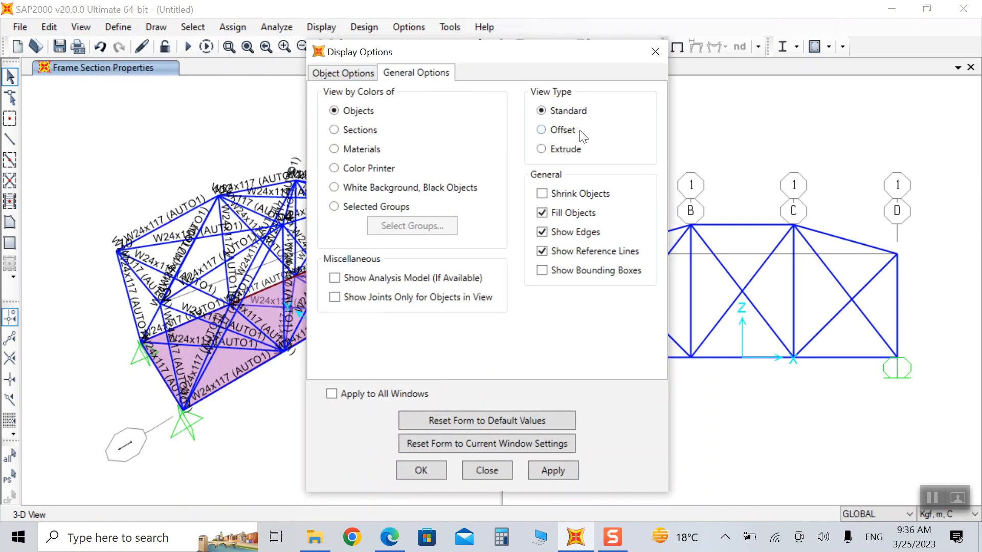
{"action": "left_click", "coordinate": [558, 149]}
{"action": "left_click", "coordinate": [548, 471]}
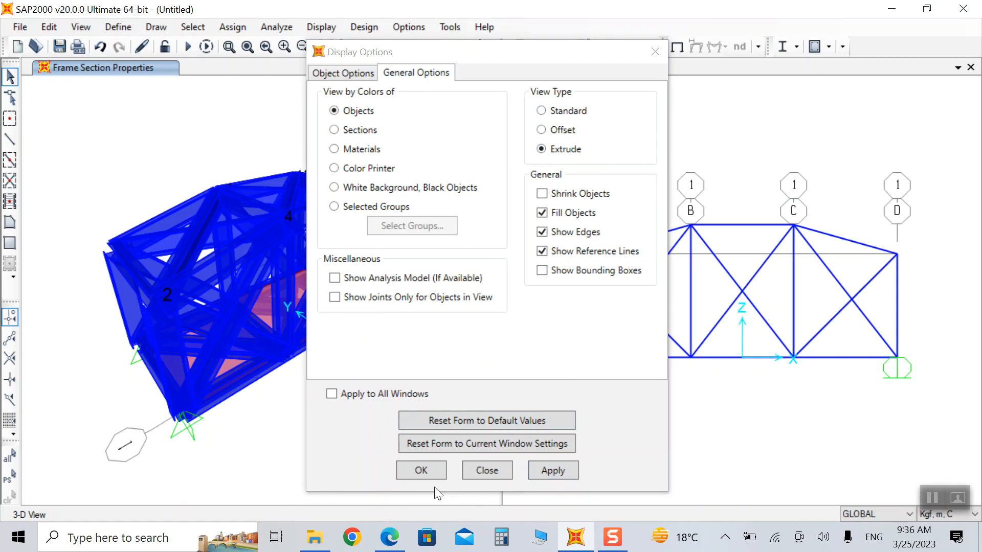
{"action": "left_click", "coordinate": [425, 474]}
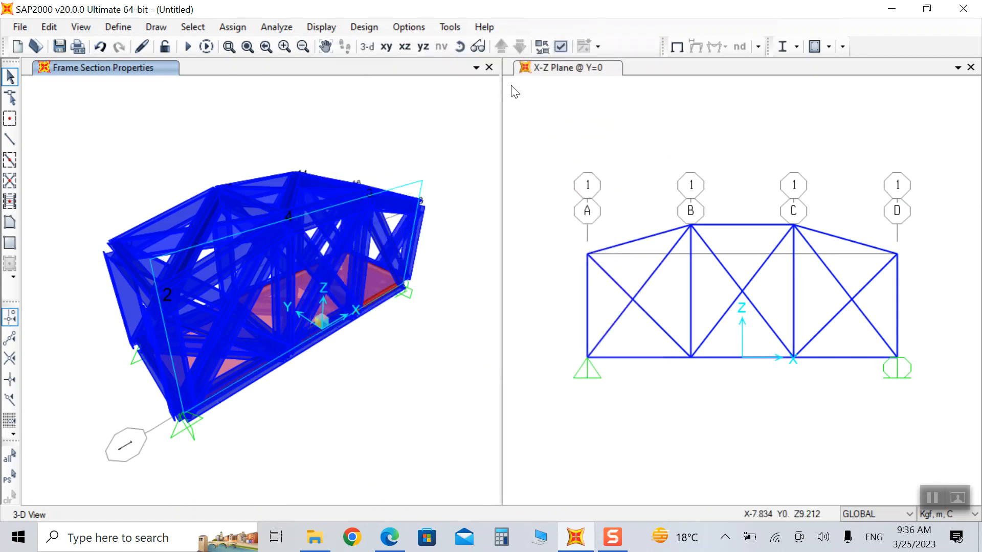
- Examine the extruded bridge members and deck from several viewing angles in the 3-D view
{"action": "left_click", "coordinate": [458, 46]}
{"action": "left_click_drag", "start_coordinate": [337, 149], "coordinate": [535, 188]}
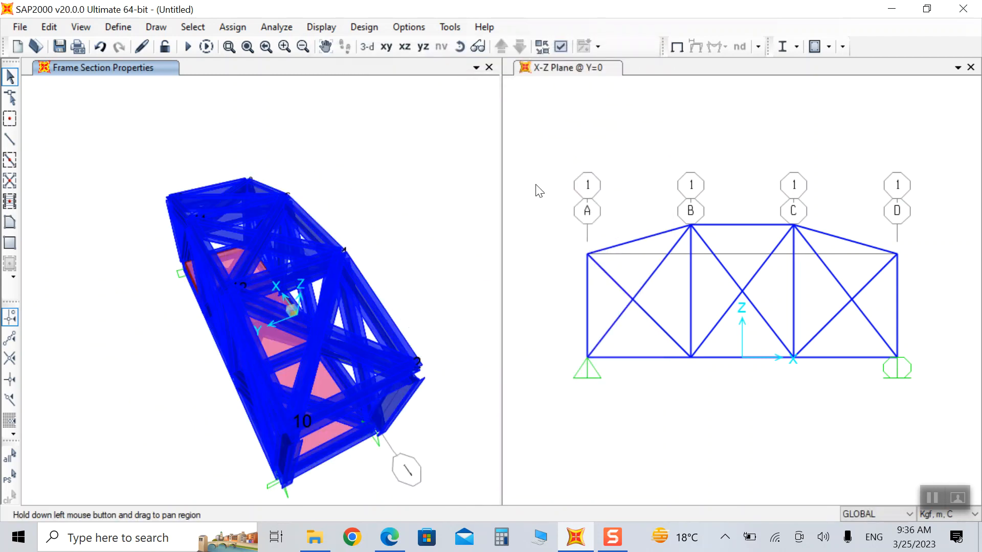
{"action": "left_click", "coordinate": [462, 47]}
{"action": "left_click_drag", "start_coordinate": [435, 176], "coordinate": [588, 107]}
{"action": "left_click", "coordinate": [464, 50]}
{"action": "left_click_drag", "start_coordinate": [459, 169], "coordinate": [126, 217]}
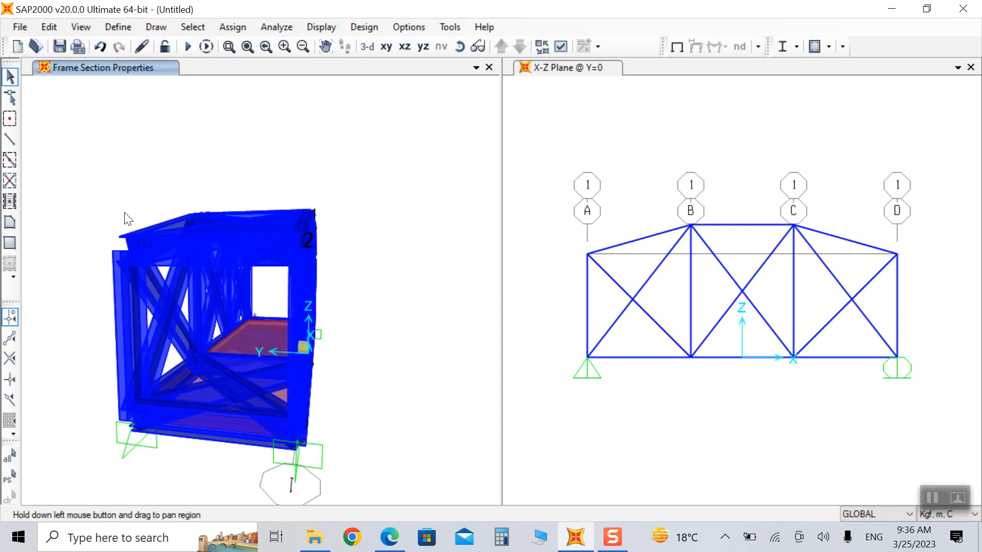
{"action": "left_click", "coordinate": [459, 47]}
{"action": "left_click_drag", "start_coordinate": [443, 217], "coordinate": [262, 234]}
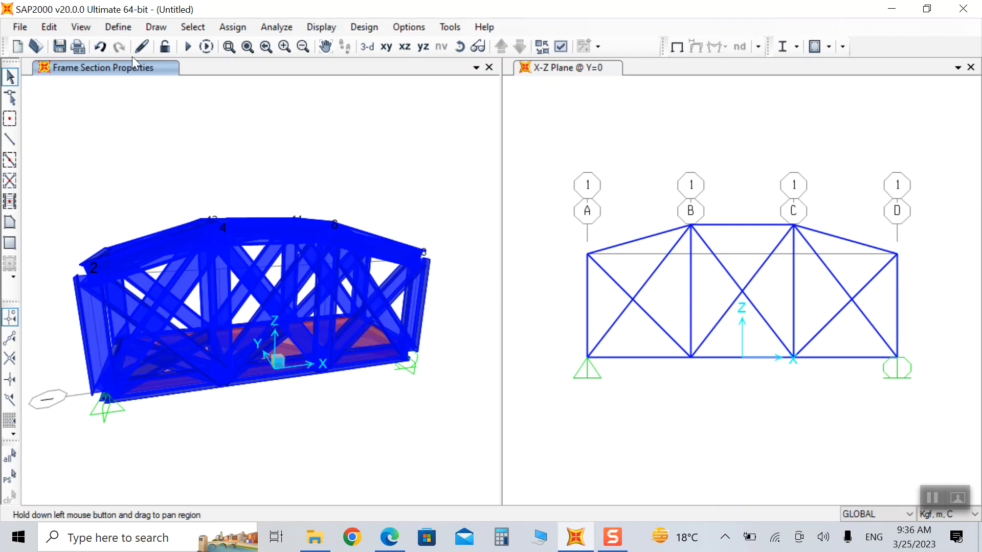
- Return the 3-D view type to Standard
{"action": "left_click", "coordinate": [78, 26]}
{"action": "left_click", "coordinate": [101, 107]}
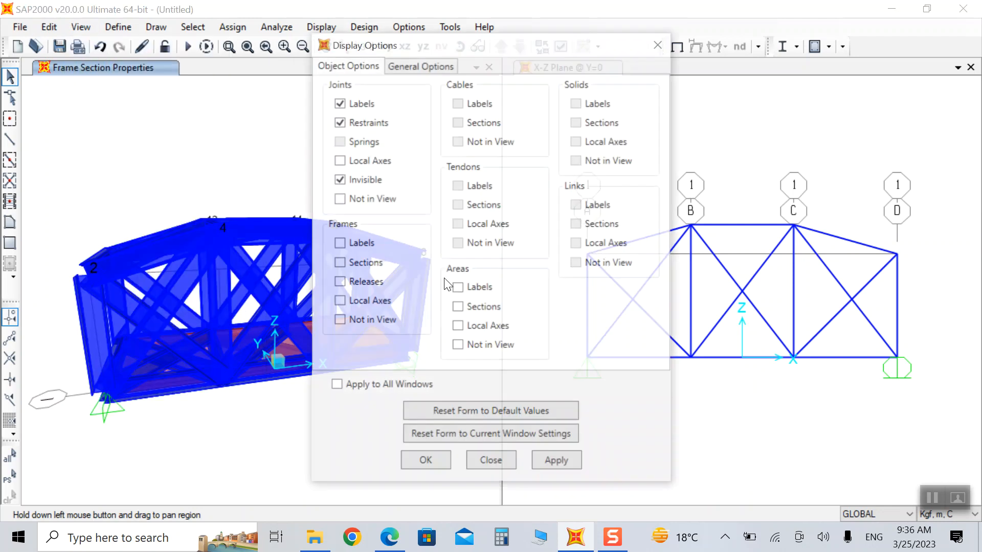
{"action": "left_click", "coordinate": [431, 66]}
{"action": "left_click", "coordinate": [546, 103]}
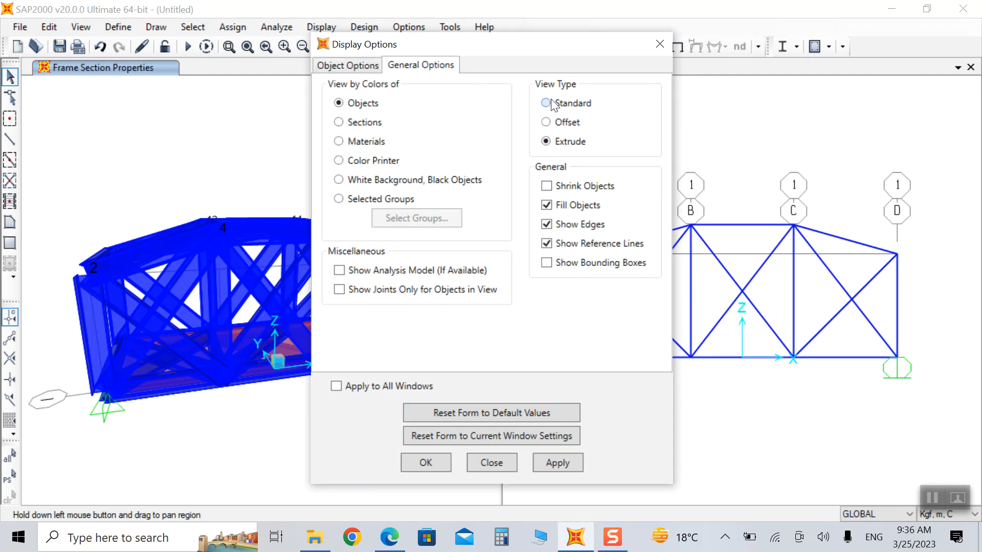
{"action": "left_click", "coordinate": [557, 463]}
{"action": "left_click", "coordinate": [416, 466]}
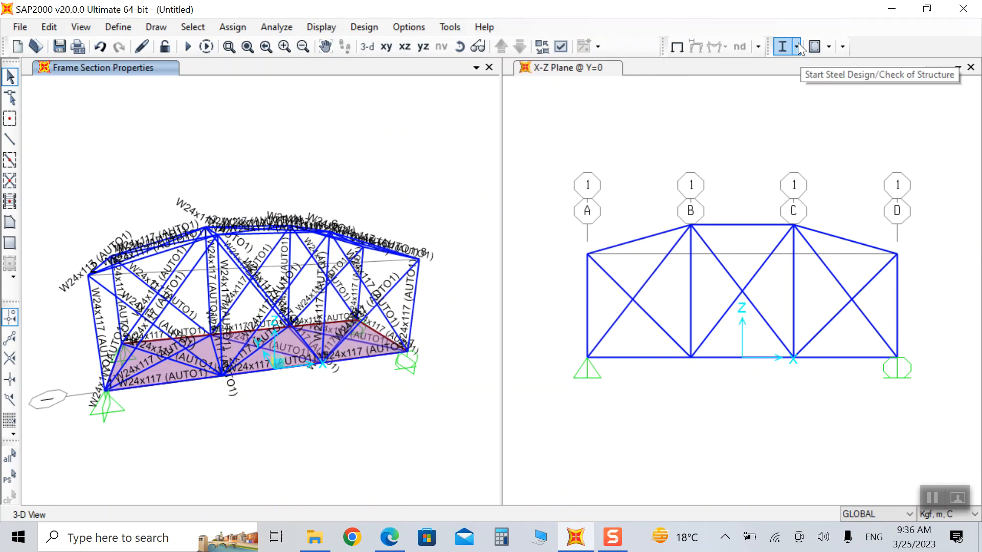
{"action": "left_click", "coordinate": [276, 27]}
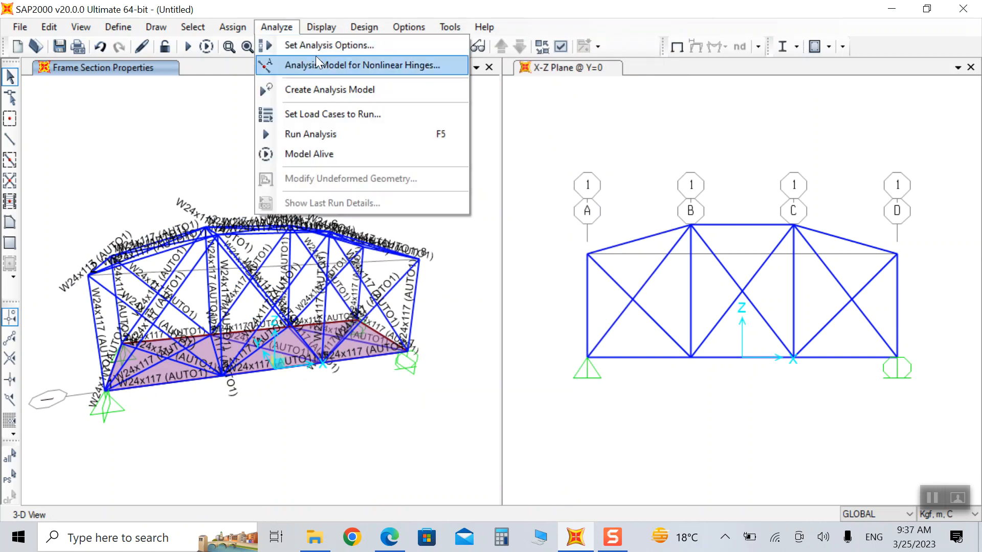
{"action": "left_click", "coordinate": [317, 62]}
{"action": "left_click", "coordinate": [643, 137]}
{"action": "left_click", "coordinate": [276, 27]}
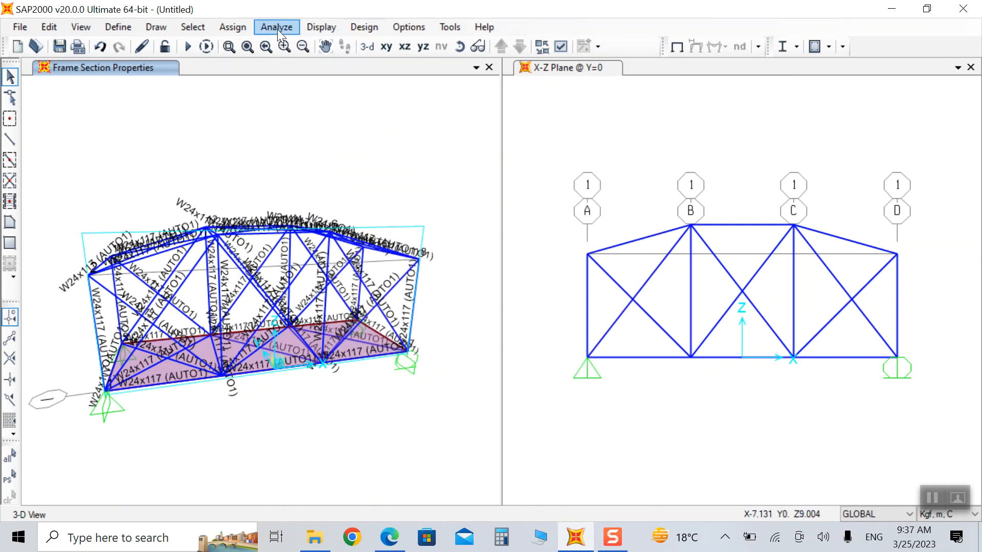
{"action": "left_click", "coordinate": [294, 48]}
{"action": "left_click", "coordinate": [680, 119]}
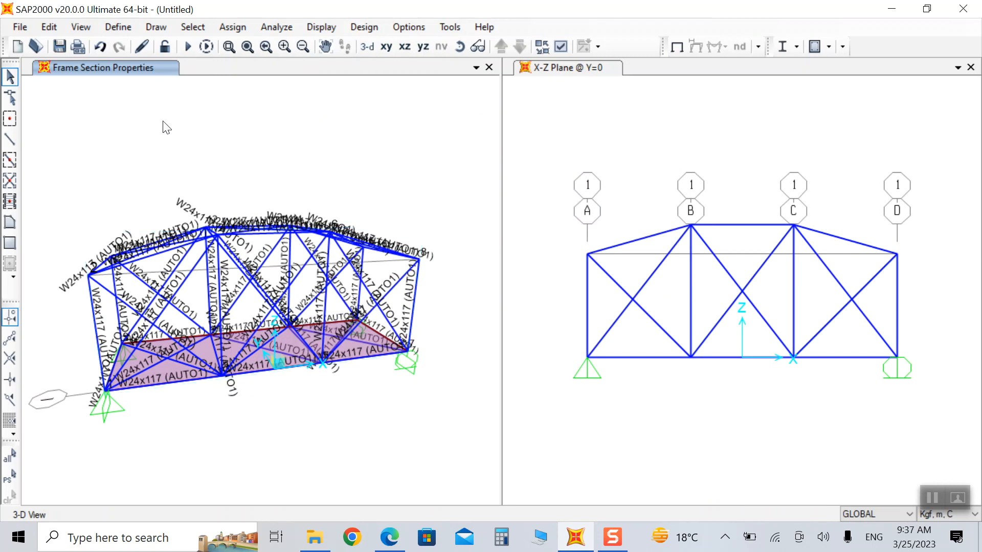
- Apply a Force Global Z of -50 kgf in the DEAD load pattern to the four upper end joints 2, 8, 10 and 16
{"action": "left_click", "coordinate": [459, 46]}
{"action": "left_click_drag", "start_coordinate": [328, 199], "coordinate": [421, 223]}
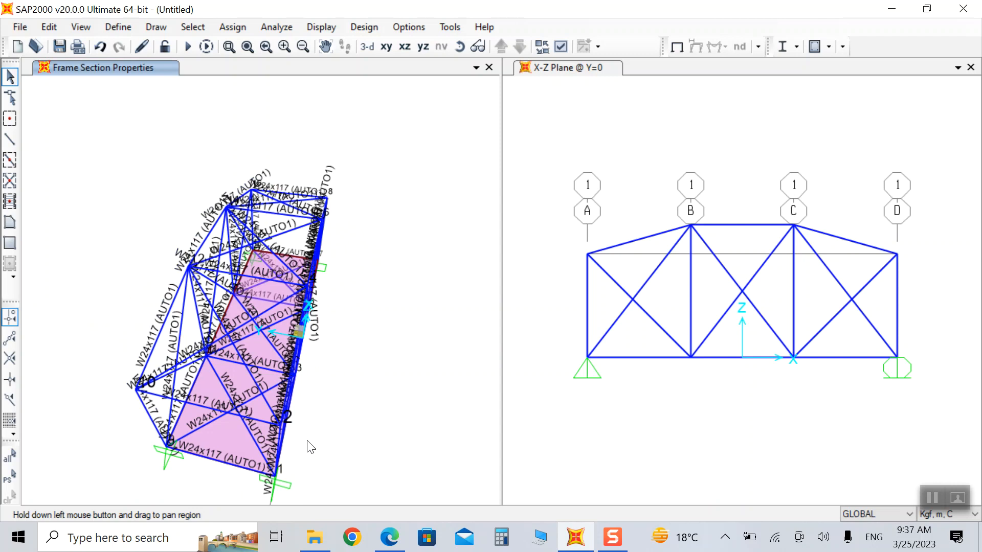
{"action": "left_click", "coordinate": [134, 390]}
{"action": "left_click", "coordinate": [133, 391]}
{"action": "left_click", "coordinate": [464, 48]}
{"action": "left_click_drag", "start_coordinate": [400, 147], "coordinate": [412, 169]}
{"action": "left_click", "coordinate": [247, 169]}
{"action": "left_click", "coordinate": [319, 179]}
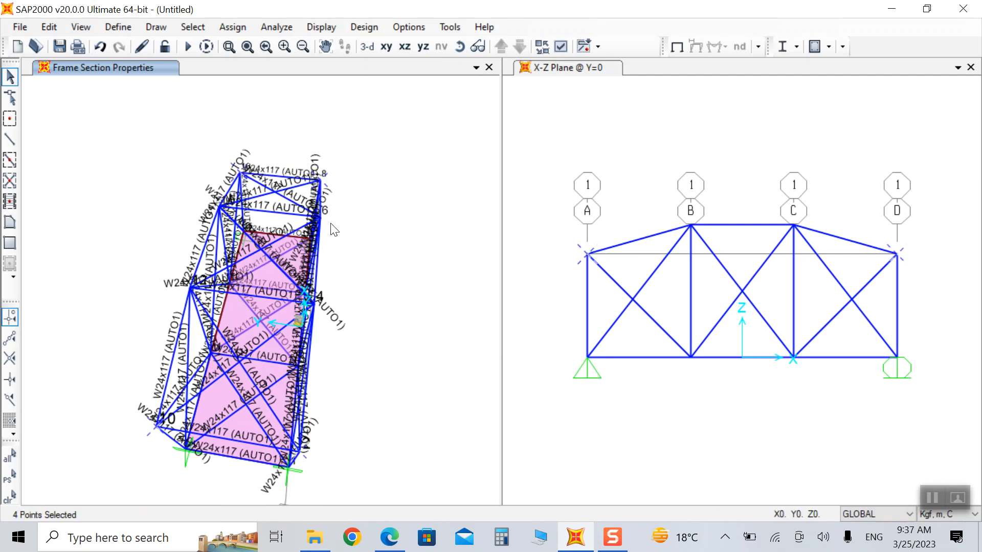
{"action": "left_click", "coordinate": [233, 27]}
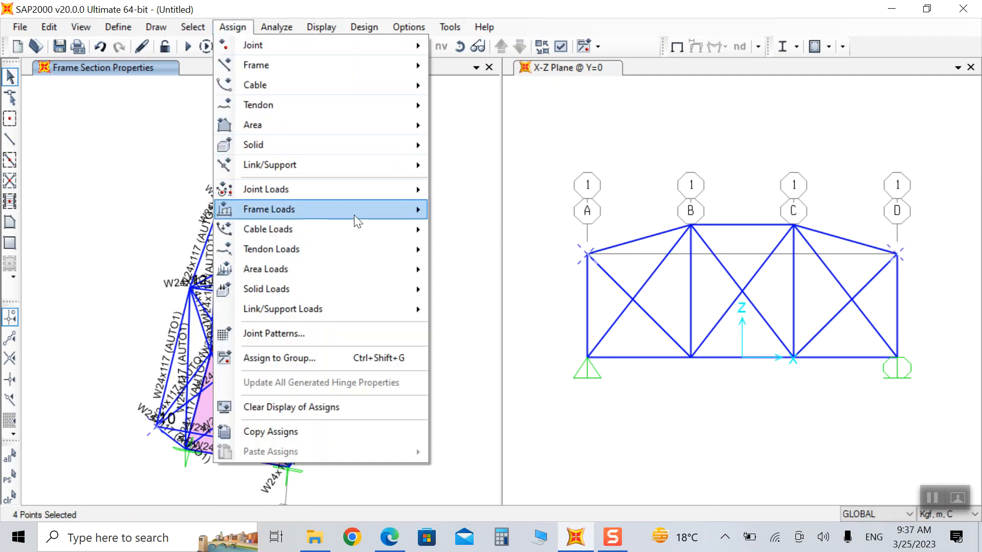
{"action": "mouse_move", "coordinate": [358, 198]}
{"action": "left_click", "coordinate": [463, 193]}
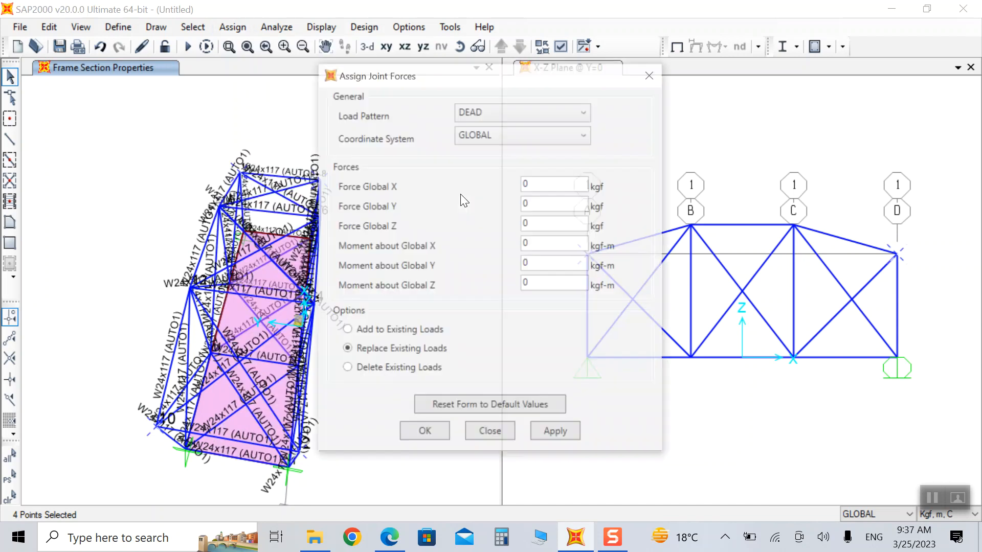
{"action": "double_click", "coordinate": [554, 224]}
{"action": "key", "text": "BackSpace"}
{"action": "type", "text": "-50"}
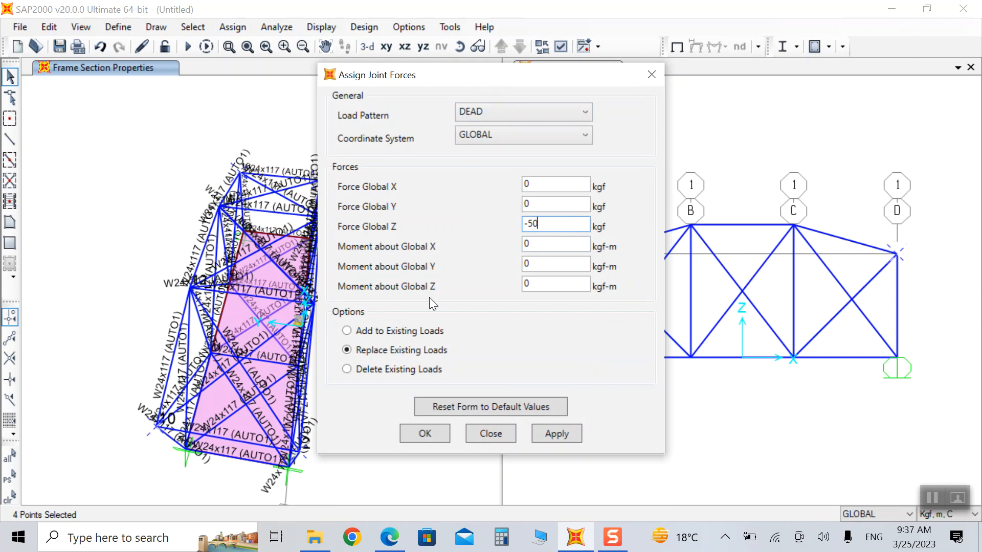
{"action": "left_click", "coordinate": [561, 432]}
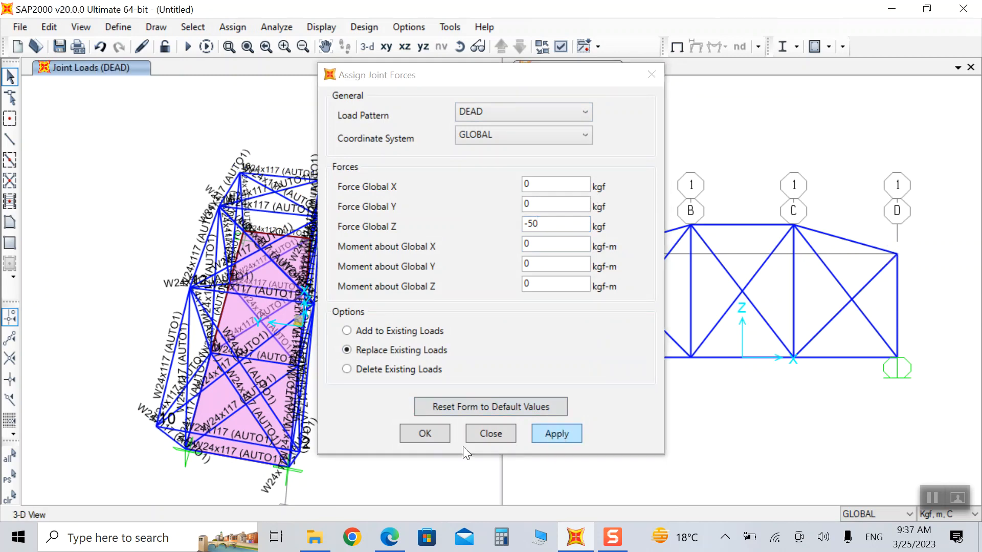
{"action": "left_click", "coordinate": [425, 435]}
- Apply a Force Global Z of -100 kgf in the DEAD load pattern to the four upper middle joints 4, 6, 12 and 14
{"action": "left_click", "coordinate": [189, 289]}
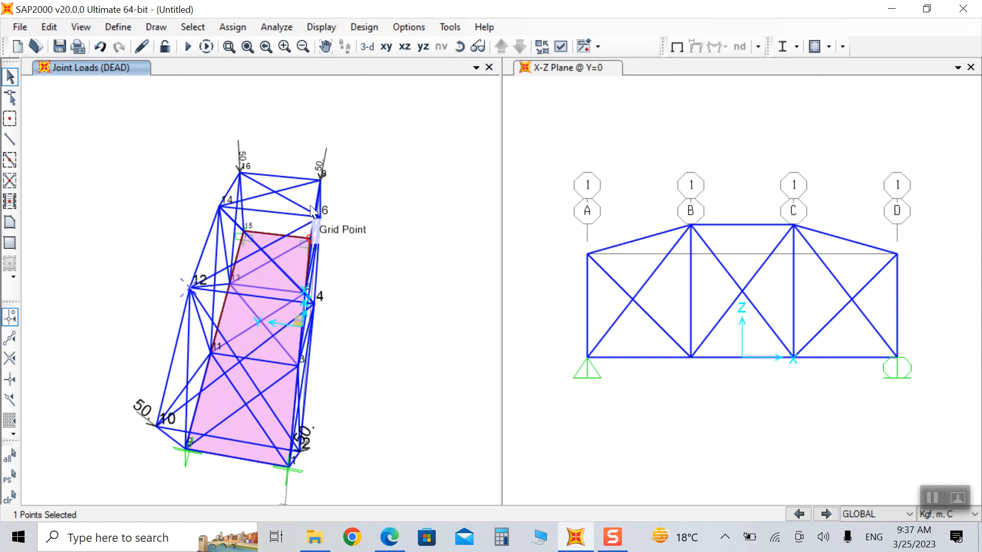
{"action": "left_click", "coordinate": [460, 46]}
{"action": "left_click_drag", "start_coordinate": [440, 229], "coordinate": [393, 228]}
{"action": "left_click", "coordinate": [249, 198]}
{"action": "left_click", "coordinate": [246, 203]}
{"action": "left_click", "coordinate": [331, 231]}
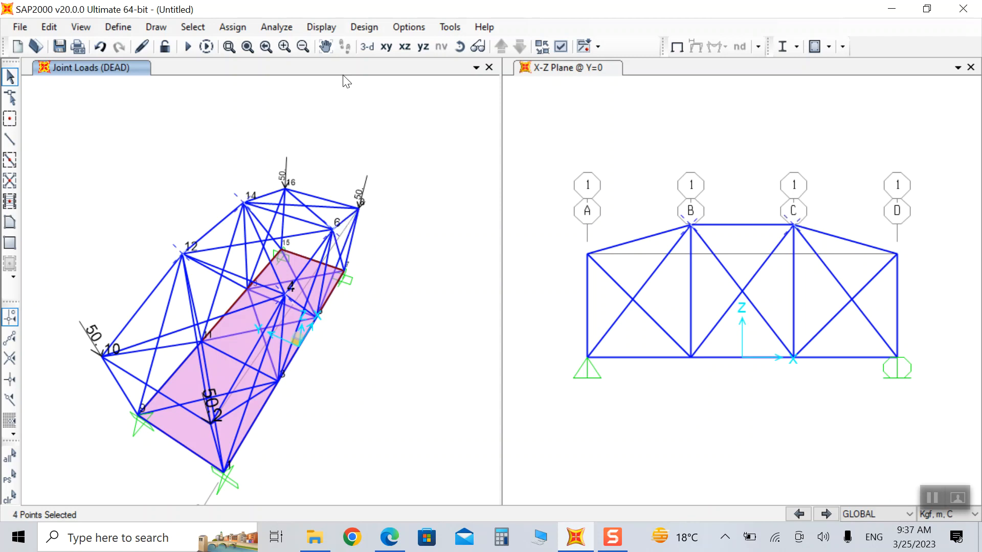
{"action": "left_click", "coordinate": [233, 26]}
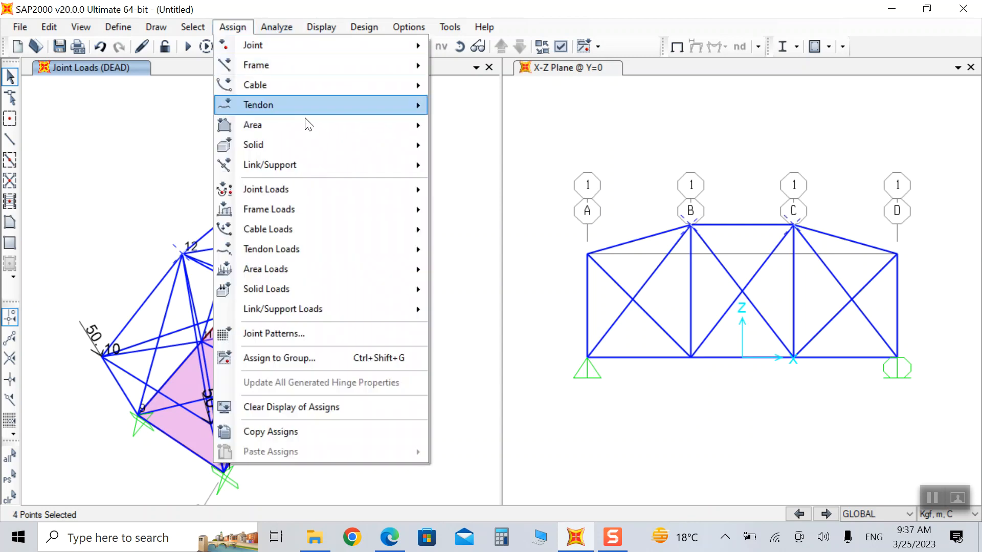
{"action": "mouse_move", "coordinate": [324, 189]}
{"action": "left_click", "coordinate": [452, 189]}
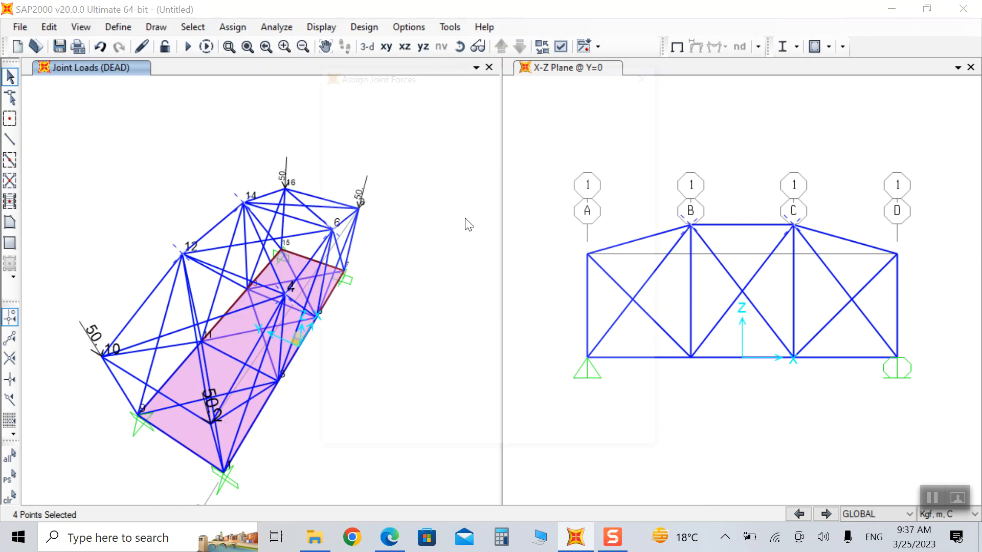
{"action": "key", "text": "BackSpace"}
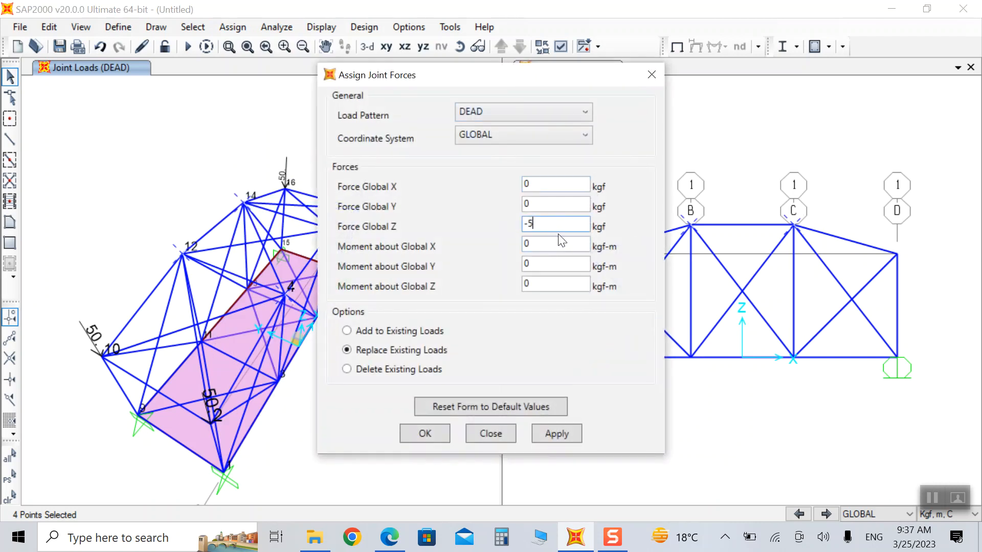
{"action": "left_click", "coordinate": [550, 434]}
{"action": "left_click", "coordinate": [429, 434]}
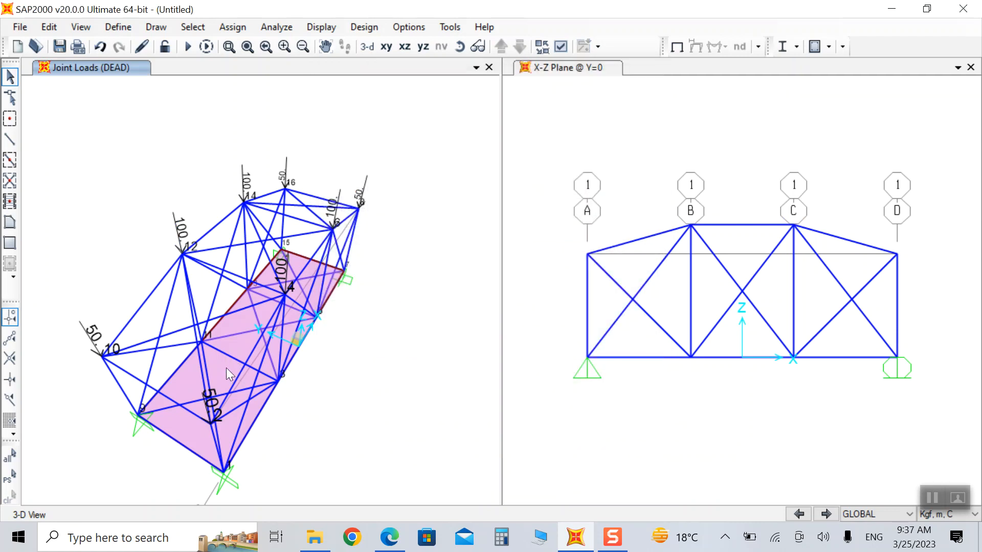
- Assign a one-way uniform-to-frame gravity load of 500 kgf/m² in the LIVE load pattern to the deck area
{"action": "left_click", "coordinate": [226, 367]}
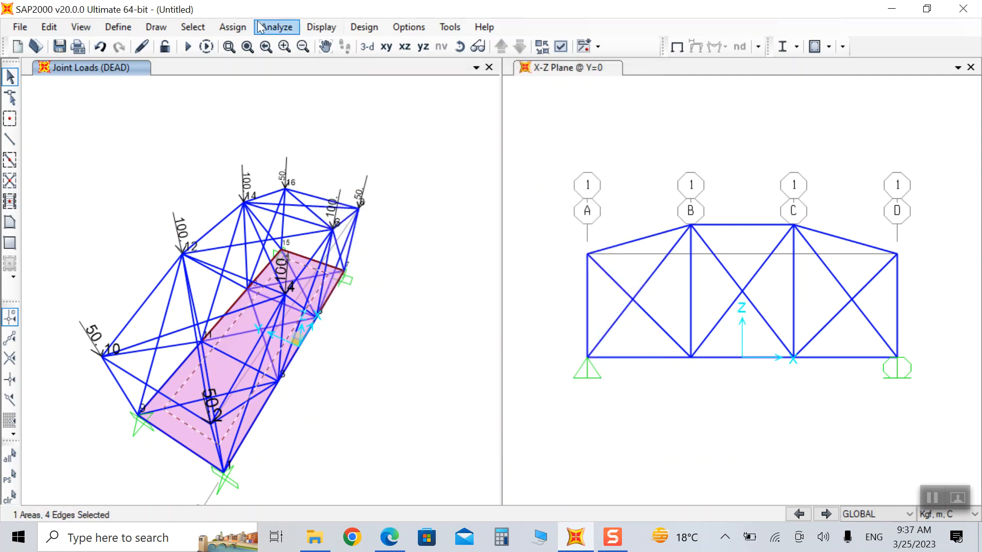
{"action": "left_click", "coordinate": [233, 26]}
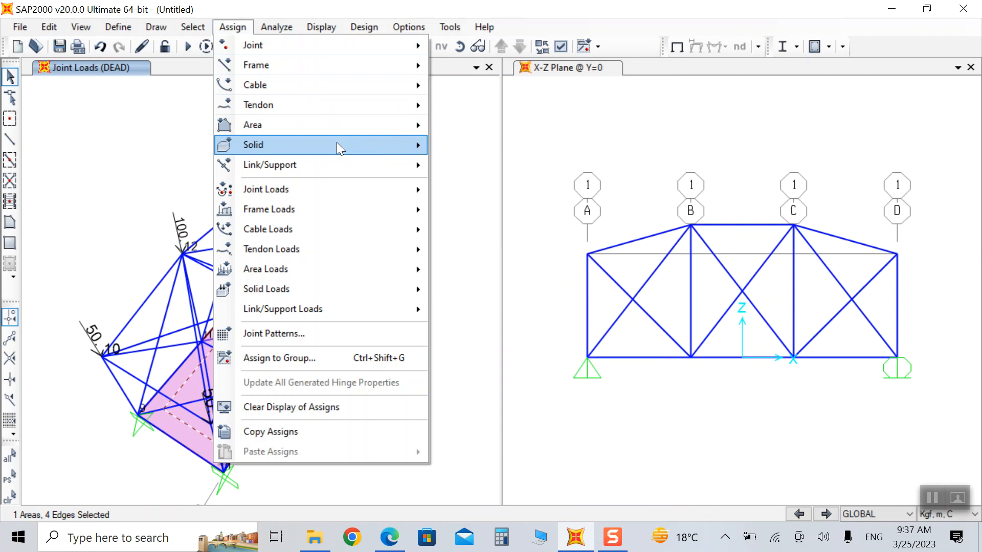
{"action": "mouse_move", "coordinate": [322, 66]}
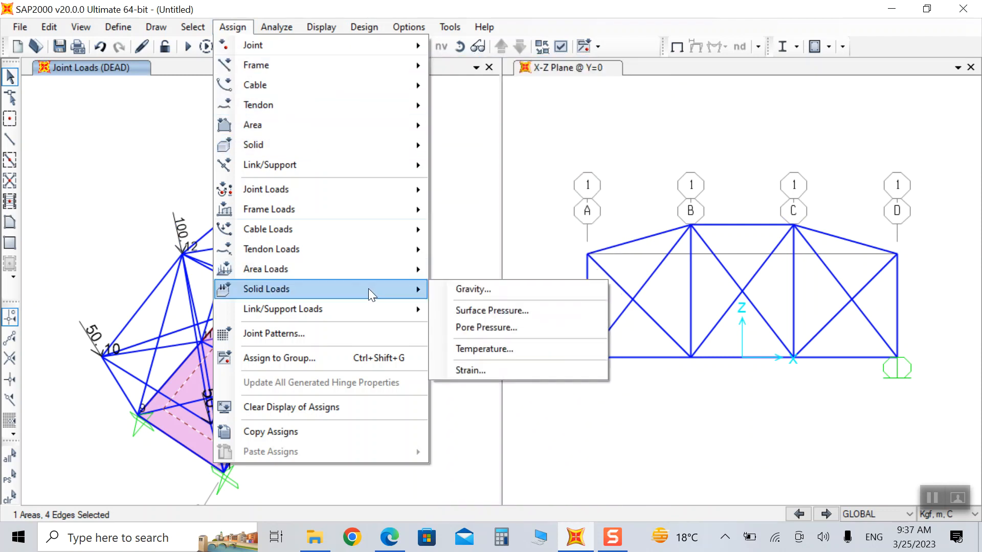
{"action": "mouse_move", "coordinate": [240, 26]}
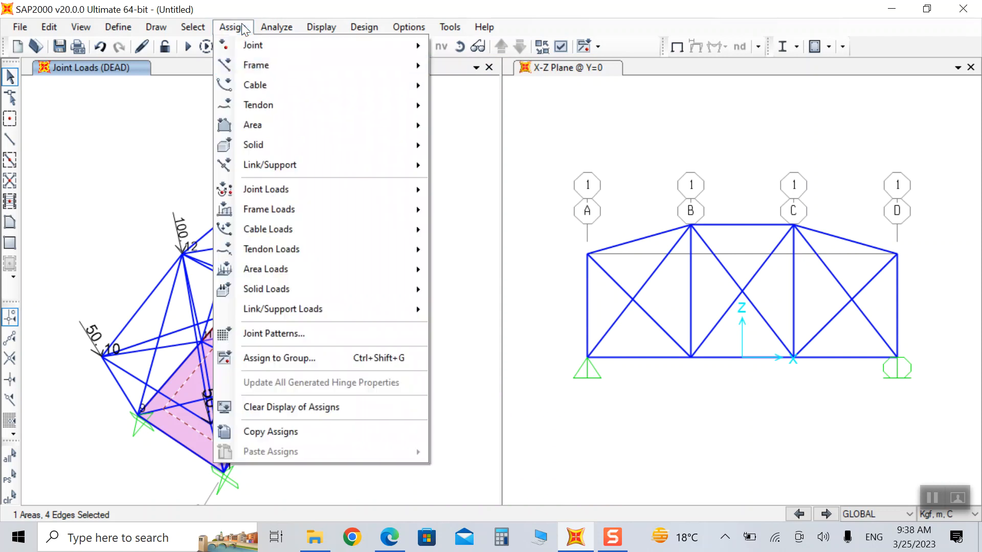
{"action": "mouse_move", "coordinate": [319, 213]}
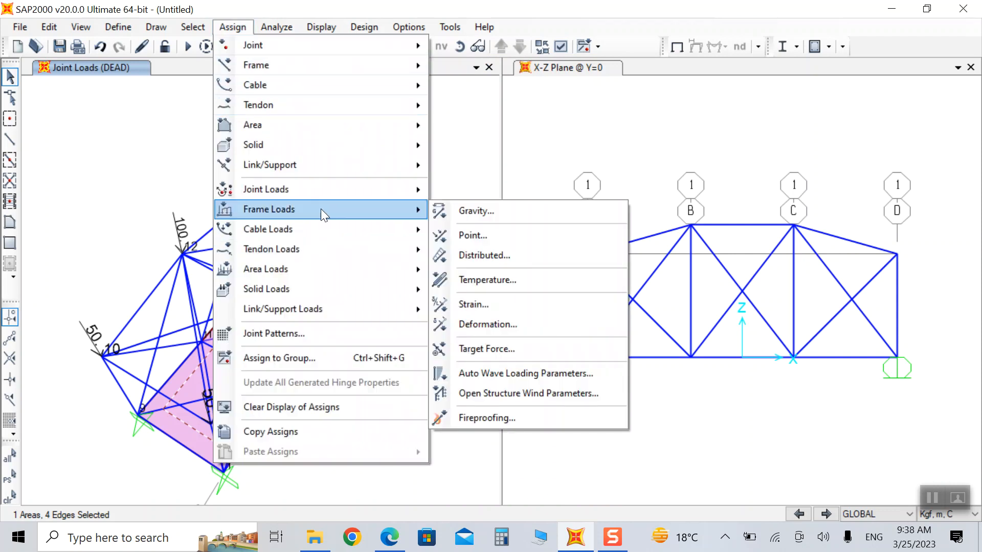
{"action": "mouse_move", "coordinate": [347, 267]}
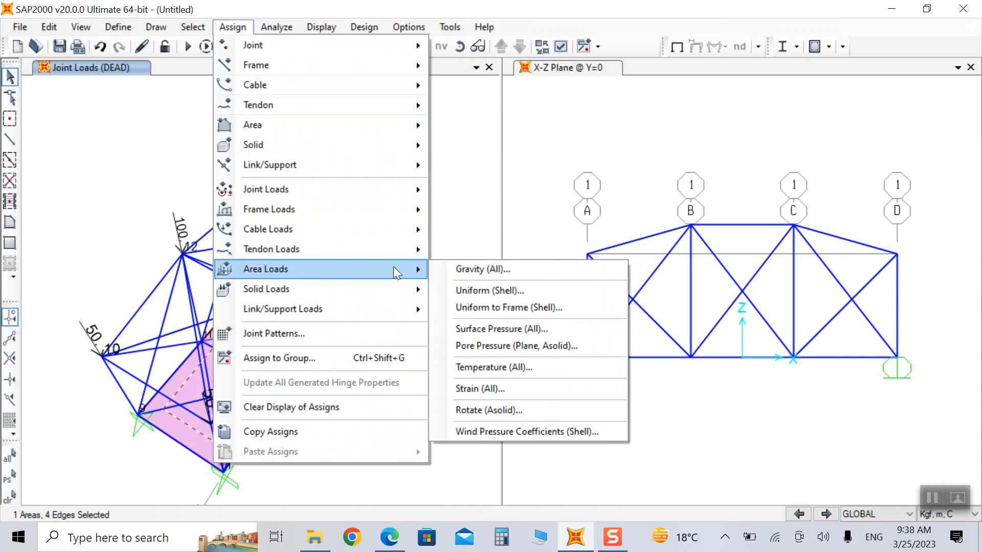
{"action": "left_click", "coordinate": [480, 308]}
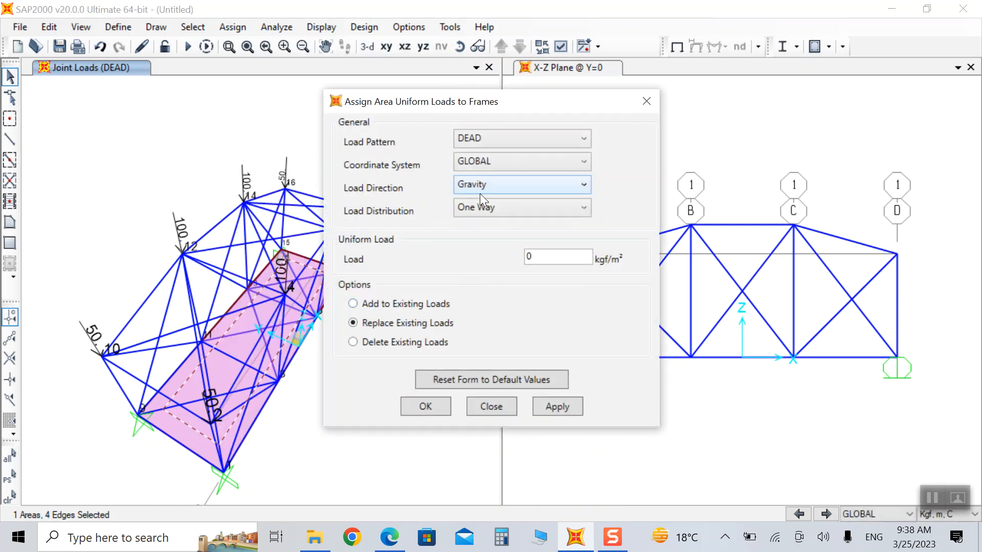
{"action": "left_click", "coordinate": [493, 139]}
{"action": "left_click", "coordinate": [489, 170]}
{"action": "left_click", "coordinate": [532, 257]}
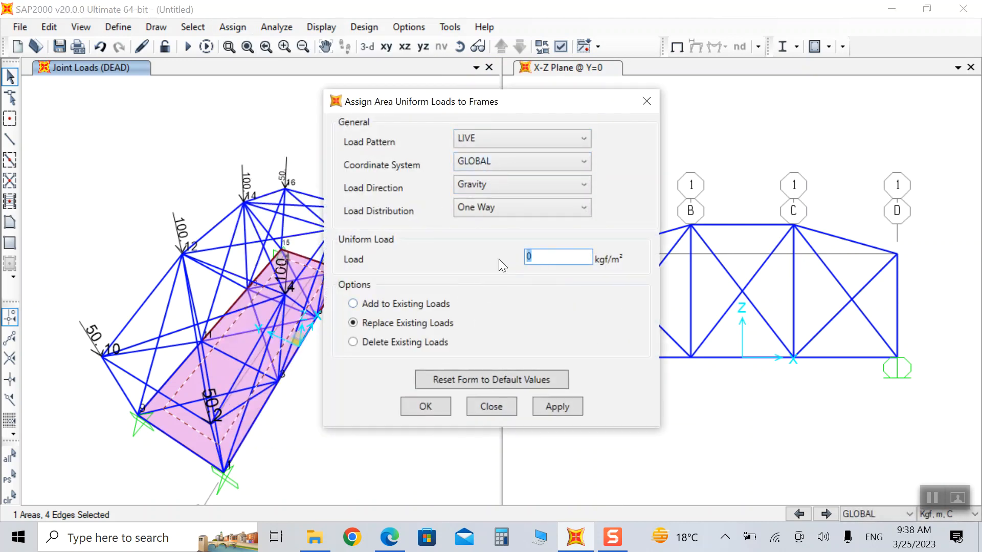
{"action": "type", "text": "500"}
{"action": "left_click", "coordinate": [534, 408]}
{"action": "left_click", "coordinate": [418, 407]}
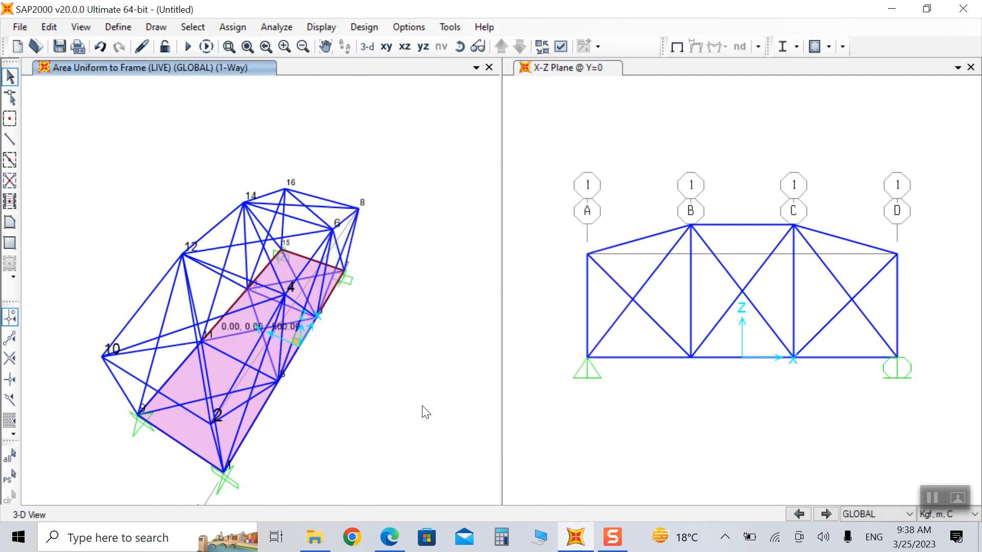
- Set the analysis degrees of freedom to Space Truss
{"action": "left_click", "coordinate": [286, 25]}
{"action": "left_click", "coordinate": [321, 47]}
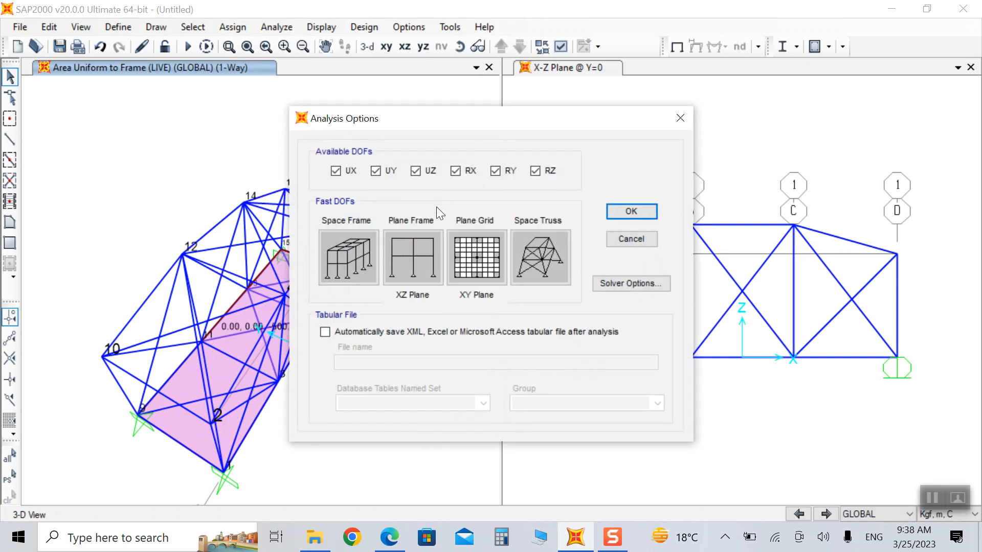
{"action": "left_click", "coordinate": [556, 270]}
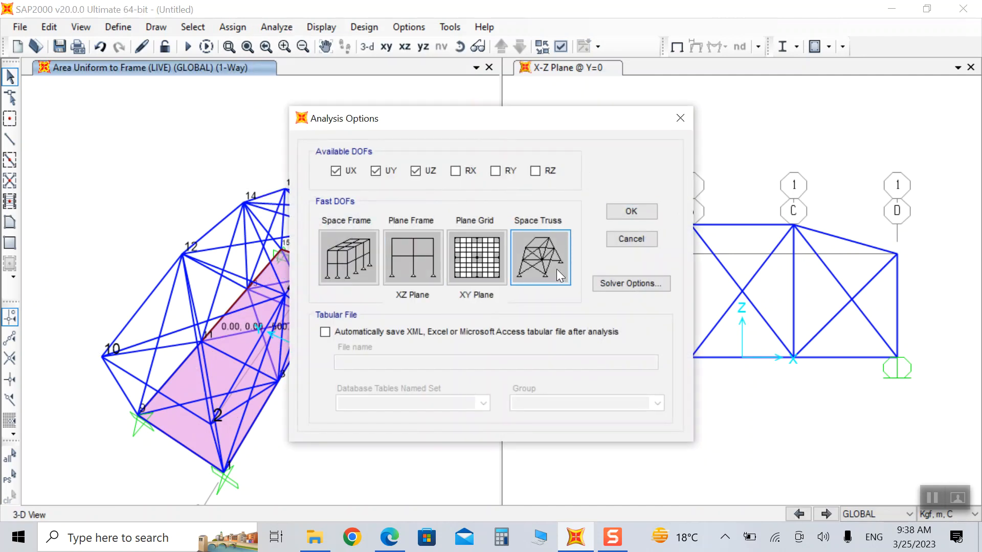
{"action": "left_click", "coordinate": [639, 214]}
- Set the MODAL load case to Do Not Run and run the analysis for the DEAD and LIVE cases
{"action": "left_click", "coordinate": [279, 27]}
{"action": "left_click", "coordinate": [332, 113]}
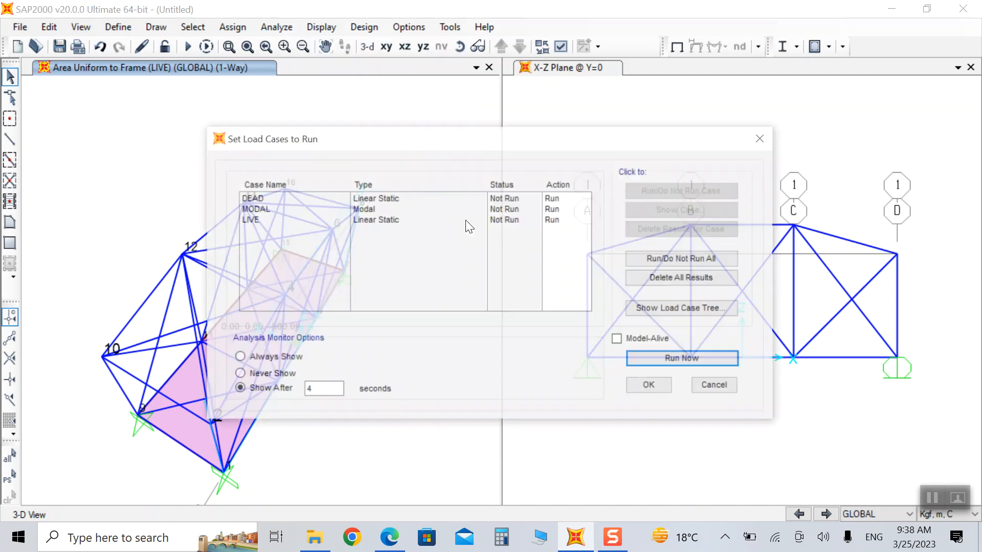
{"action": "left_click", "coordinate": [559, 209]}
{"action": "left_click", "coordinate": [640, 194]}
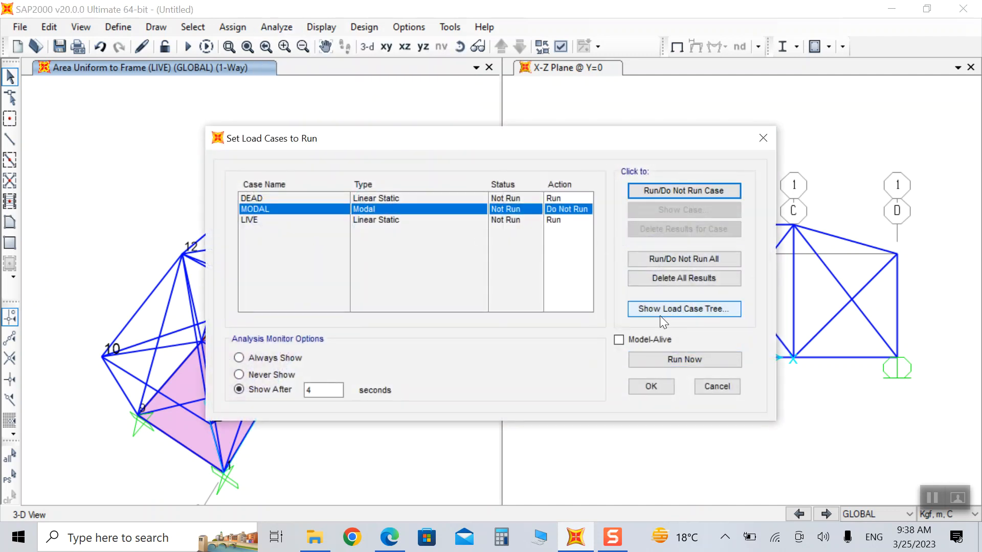
{"action": "left_click", "coordinate": [684, 360]}
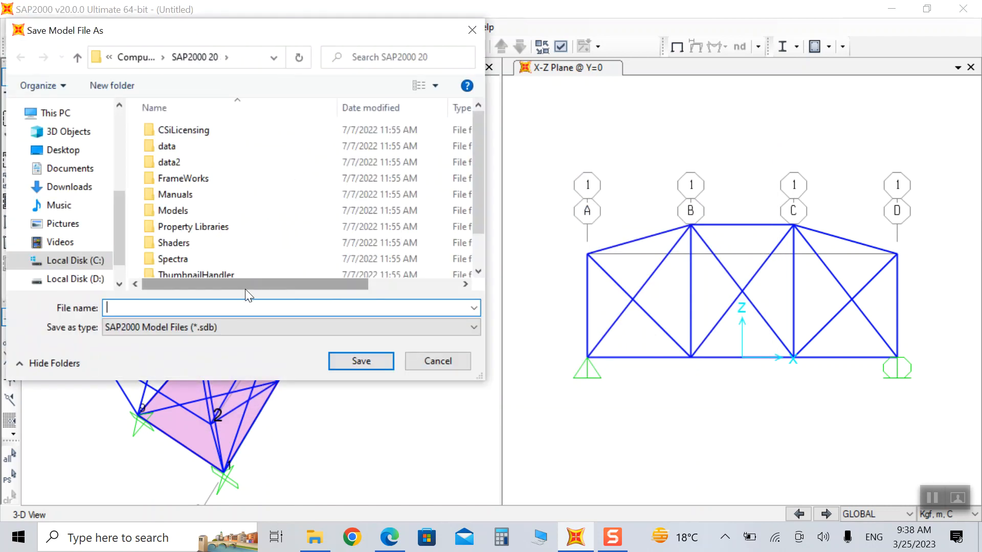
- Save the model on Local Disk (D:), entering the person's name as the file name
{"action": "left_click", "coordinate": [54, 280]}
{"action": "left_click", "coordinate": [125, 308]}
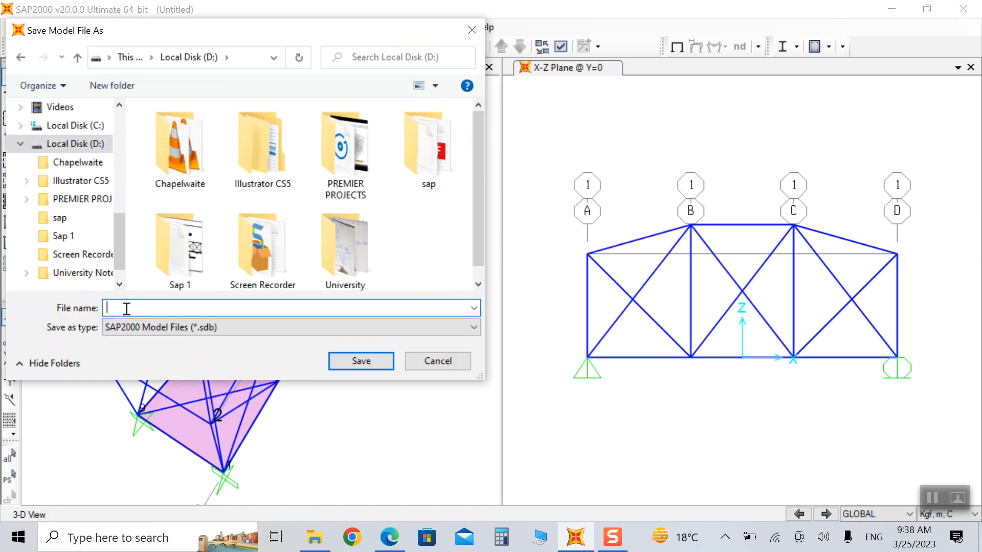
{"action": "type", "text": "OBAIDULLAH"}
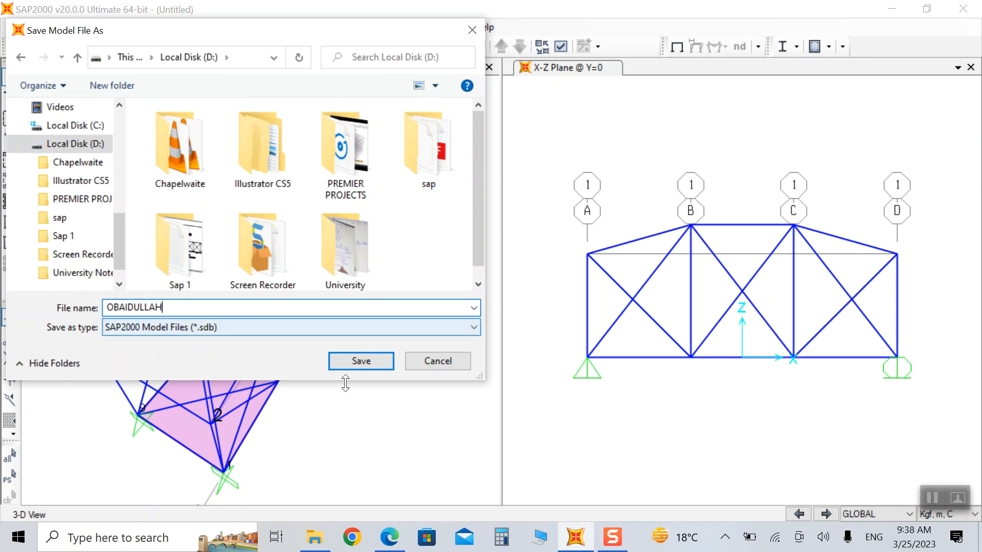
{"action": "left_click", "coordinate": [366, 360]}
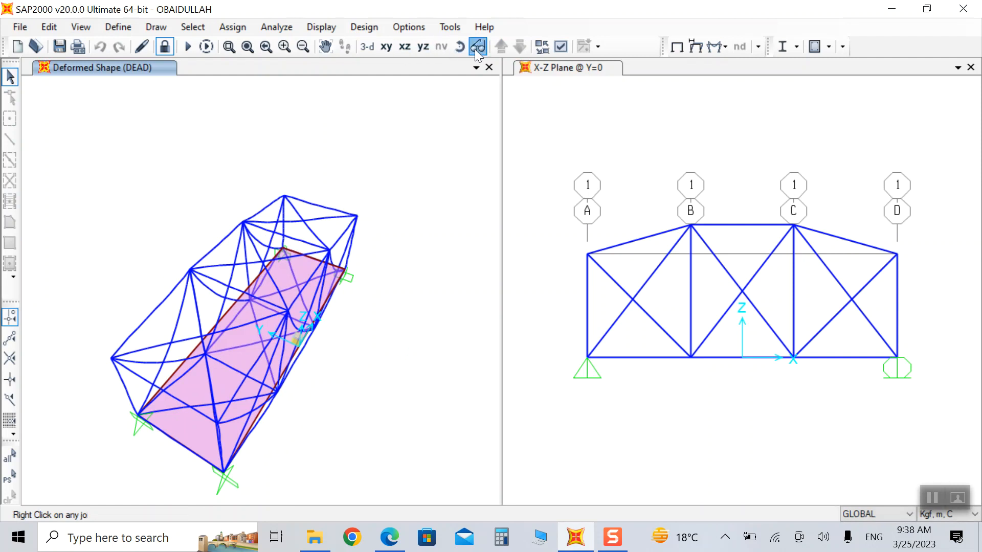
- Animate the DEAD deformed shape of the bridge in the 3-D view
{"action": "left_click_drag", "start_coordinate": [455, 92], "coordinate": [399, 168]}
{"action": "left_click", "coordinate": [734, 514]}
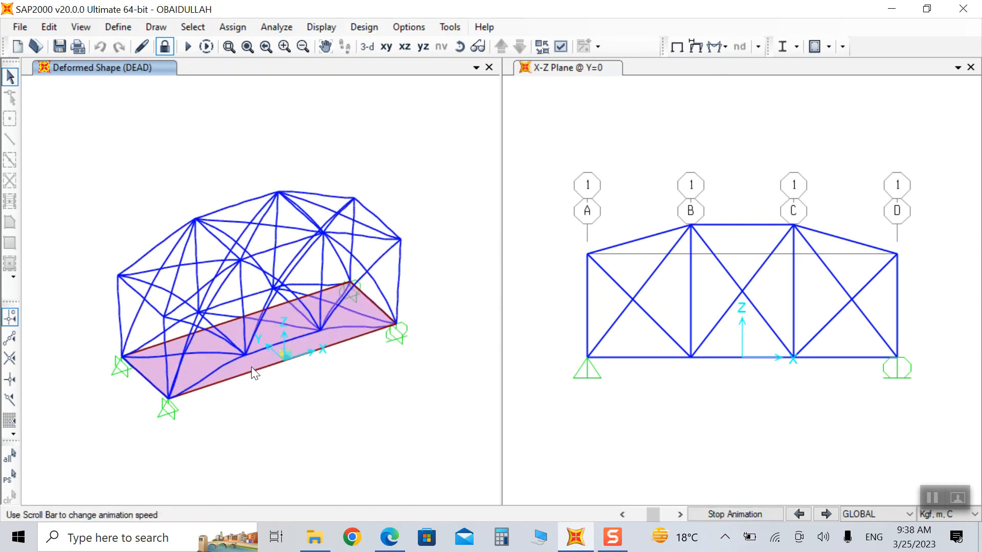
- Run the steel frame design/check of the structure
{"action": "left_click", "coordinate": [829, 47]}
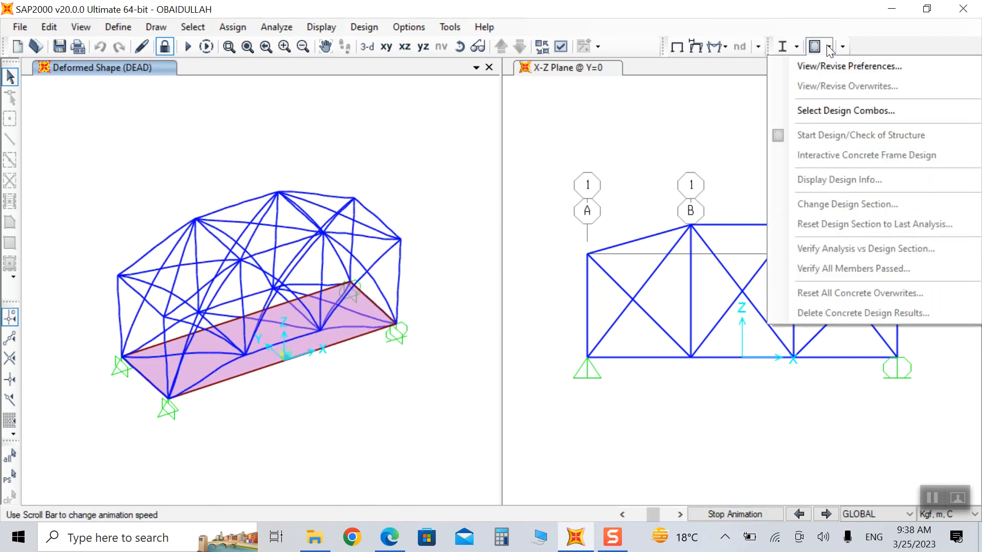
{"action": "left_click", "coordinate": [796, 47]}
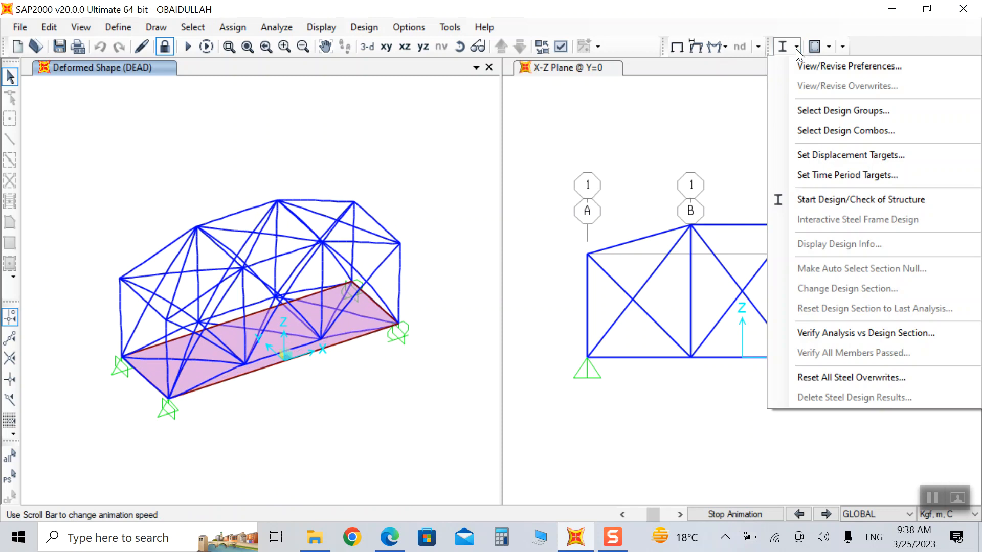
{"action": "left_click", "coordinate": [838, 199]}
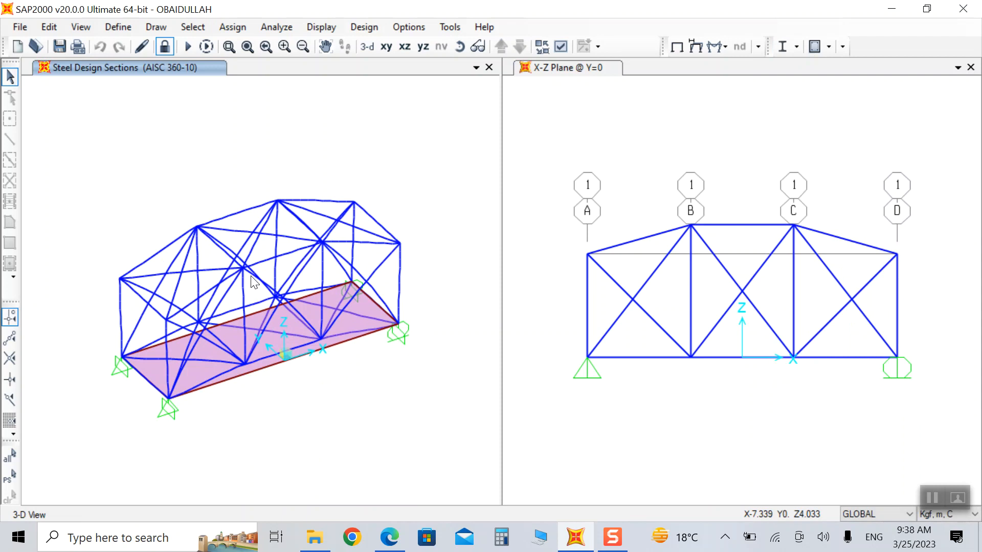
{"action": "left_click", "coordinate": [777, 45]}
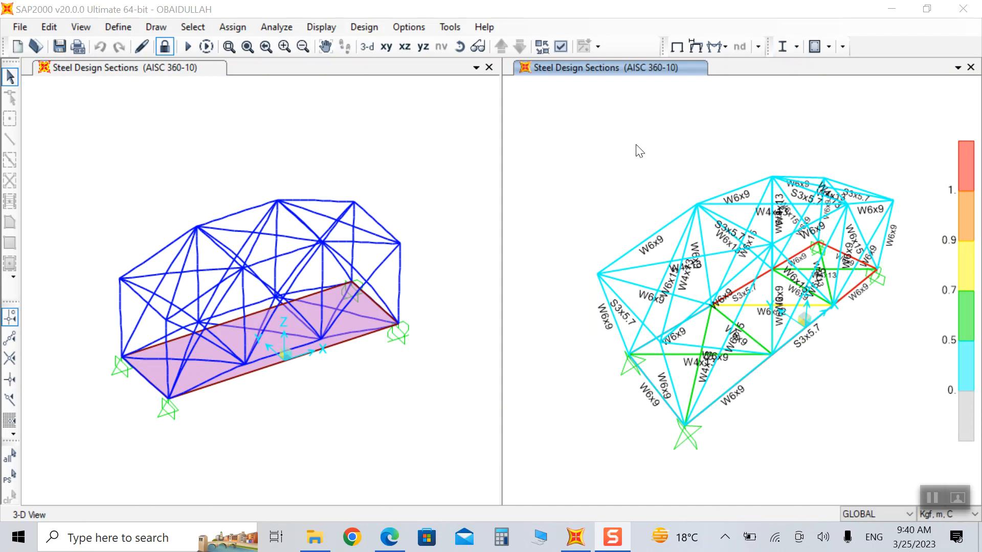
- Examine the steel design sections and their colour-coded stress ratios on the bridge from several viewing angles
{"action": "left_click", "coordinate": [461, 49]}
{"action": "left_click_drag", "start_coordinate": [848, 424], "coordinate": [714, 373]}
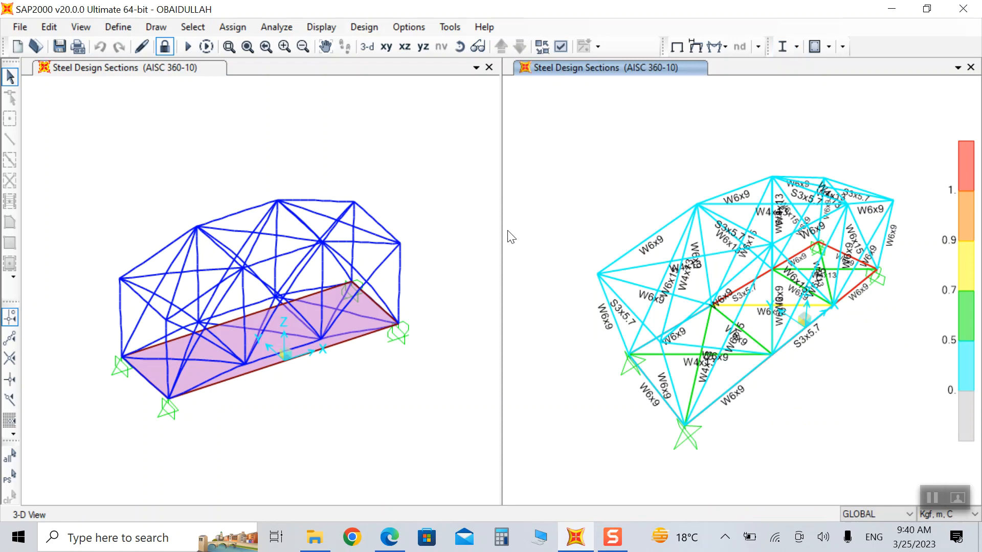
{"action": "left_click", "coordinate": [461, 49]}
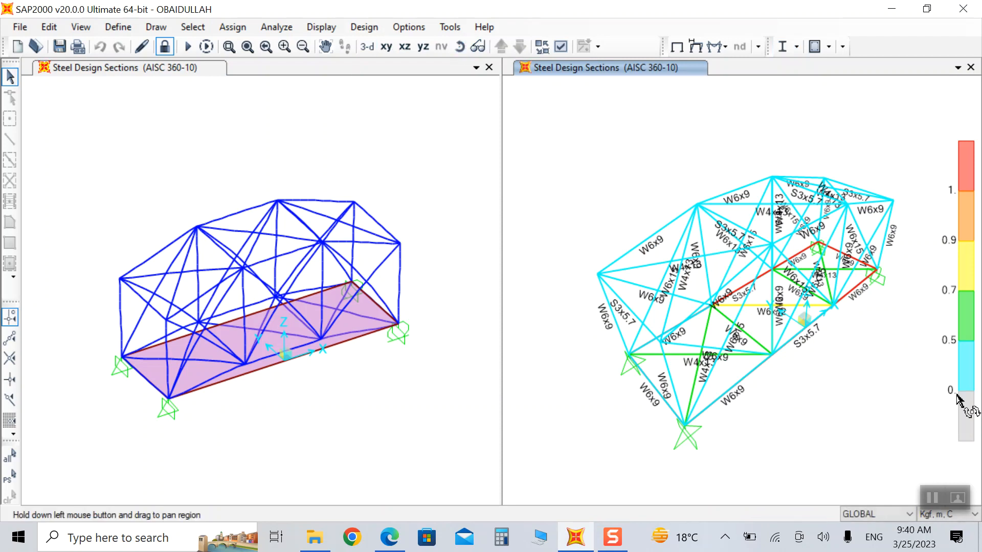
{"action": "left_click_drag", "start_coordinate": [904, 384], "coordinate": [802, 368]}
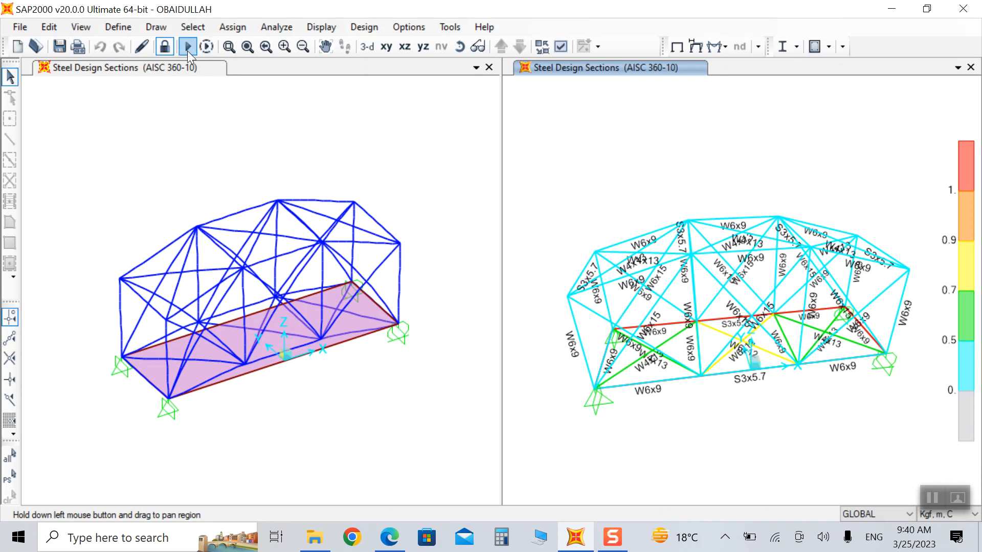
{"action": "left_click_drag", "start_coordinate": [819, 419], "coordinate": [740, 376]}
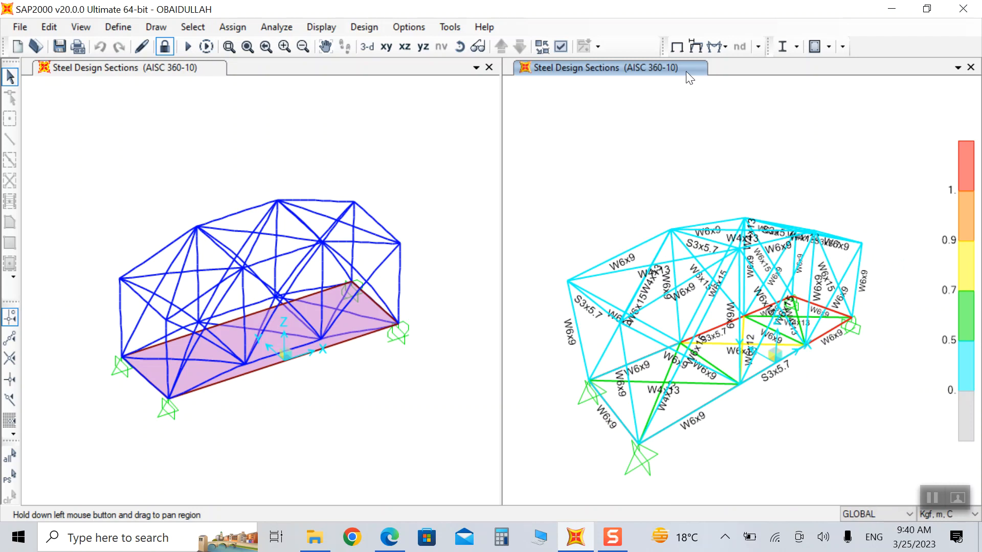
{"action": "left_click", "coordinate": [460, 46]}
{"action": "left_click_drag", "start_coordinate": [757, 245], "coordinate": [682, 240]}
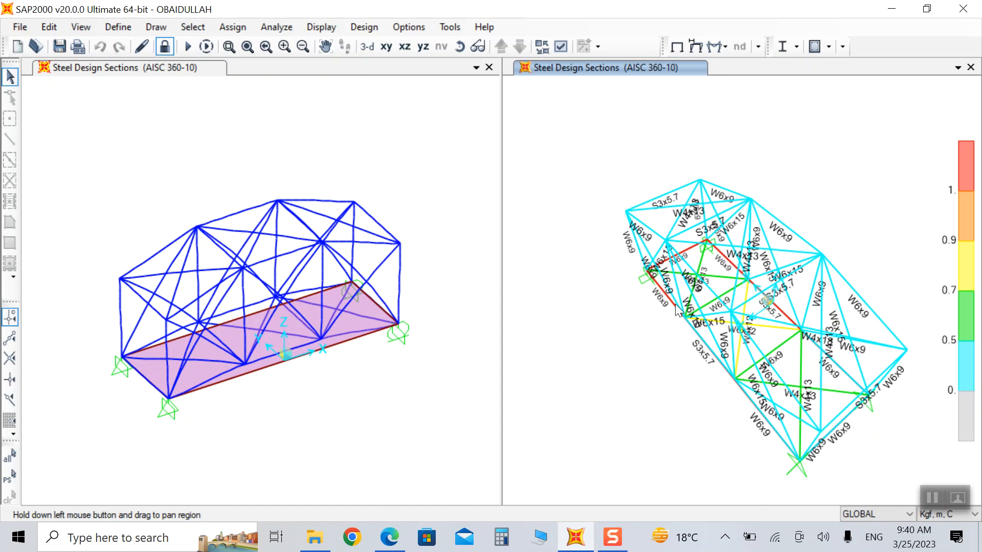
- Review the steel stress check information for the W6x15 diagonal, frame 12, and dismiss it without changes
{"action": "scroll", "coordinate": [676, 309], "scroll_direction": "up", "scroll_amount": 3}
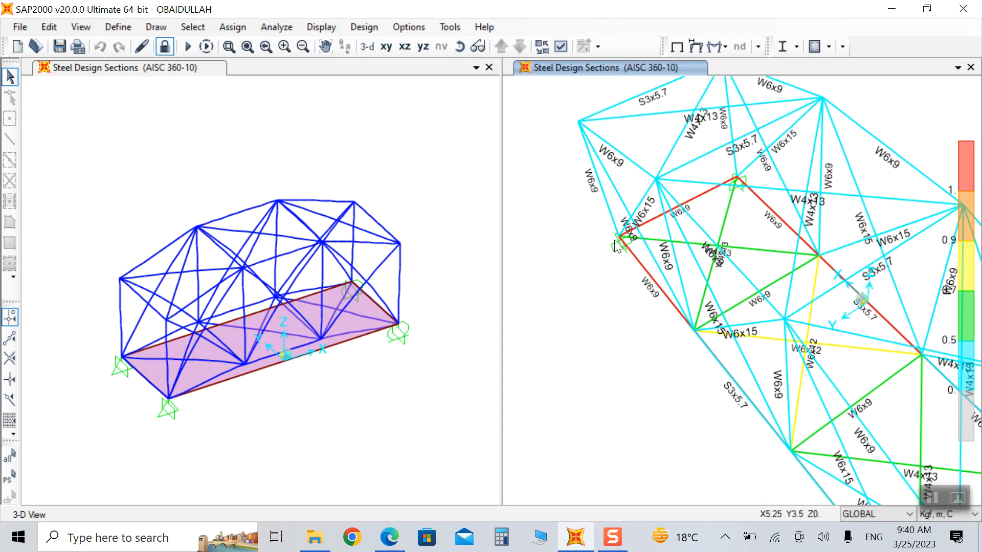
{"action": "right_click", "coordinate": [917, 318]}
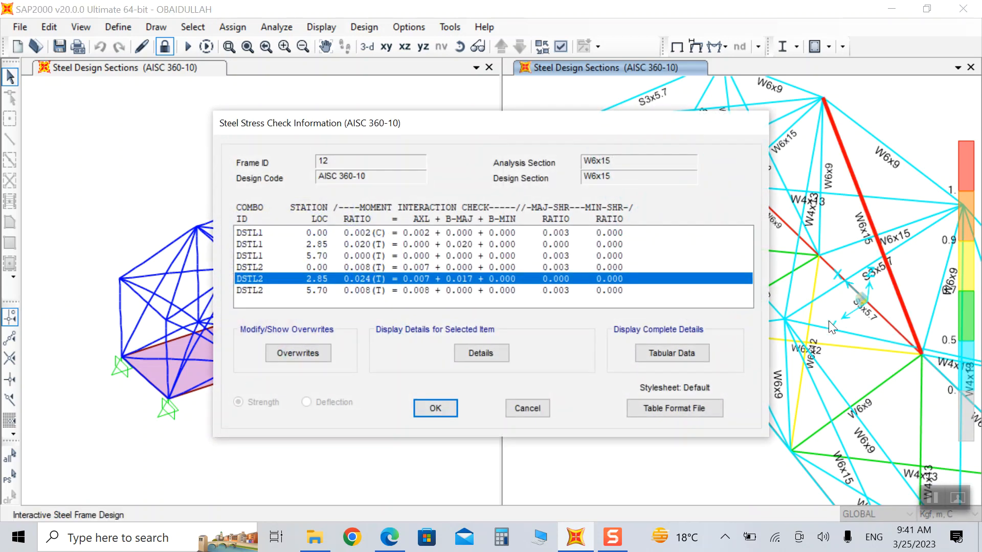
{"action": "left_click", "coordinate": [527, 408]}
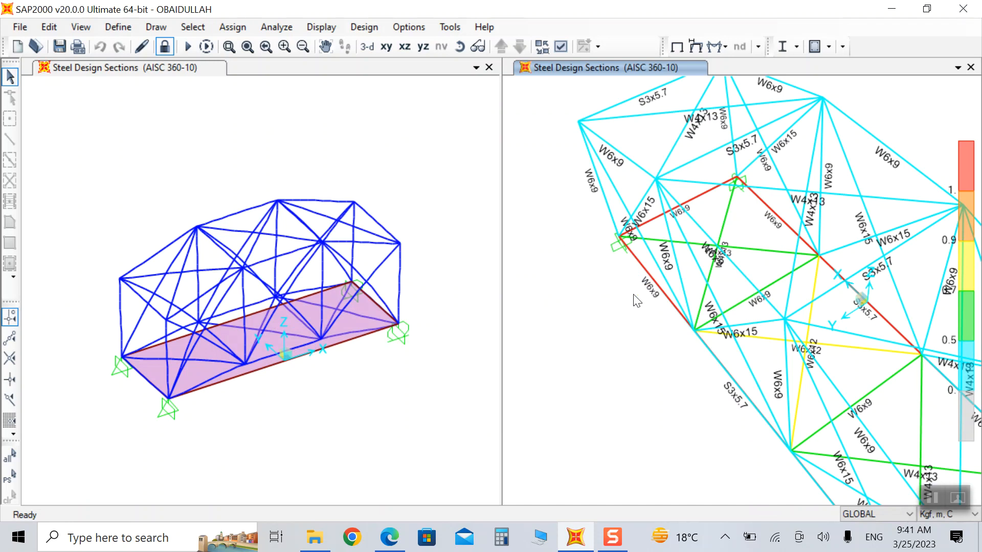